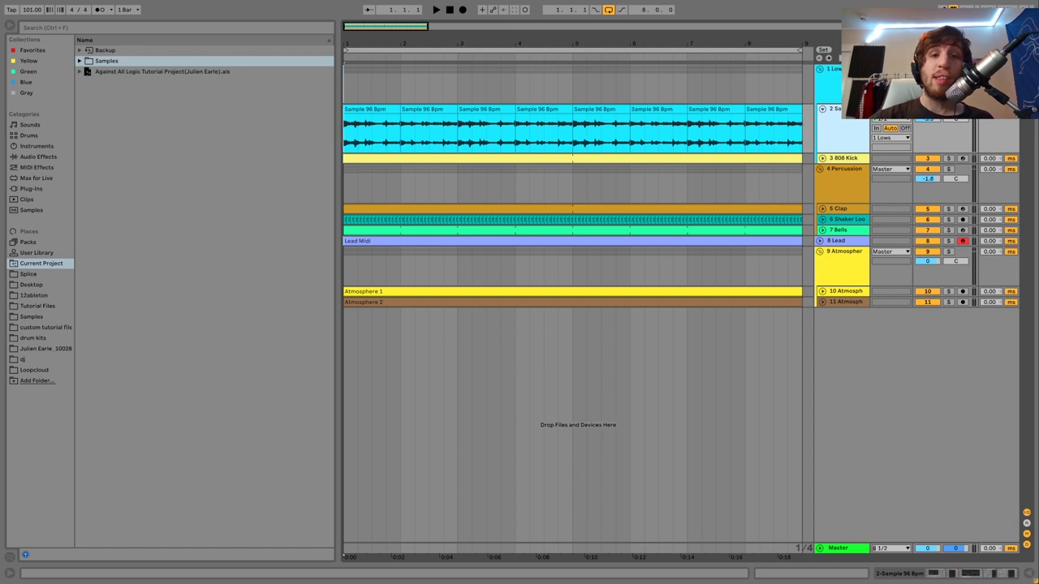
- Play the sample track soloed and show its effect chain
key("space")
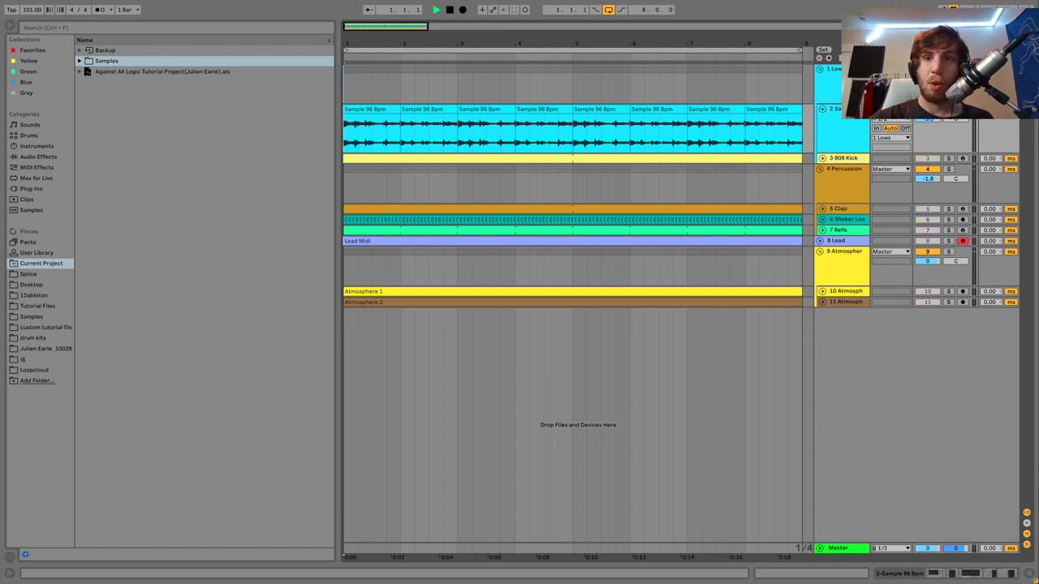
double_click(852, 138)
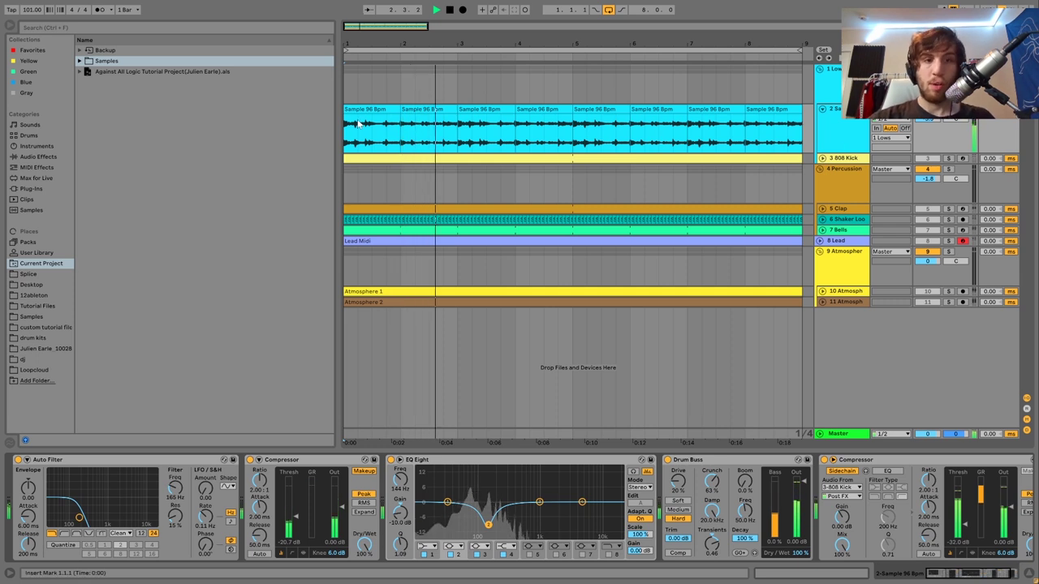
key("space")
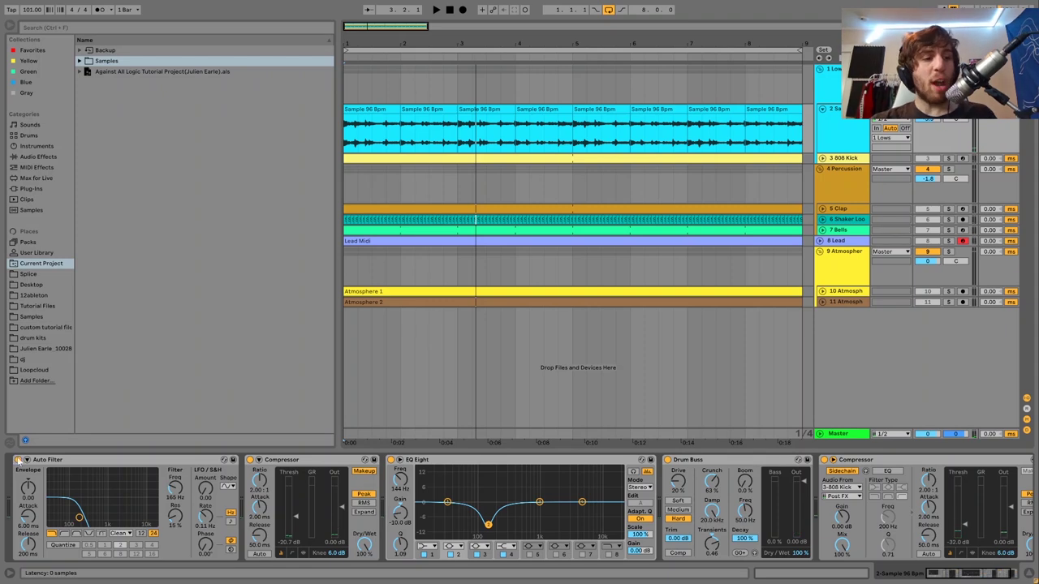
- Group the sample track's effects into one rack and bypass it to hear the unprocessed loop
left_click(61, 462)
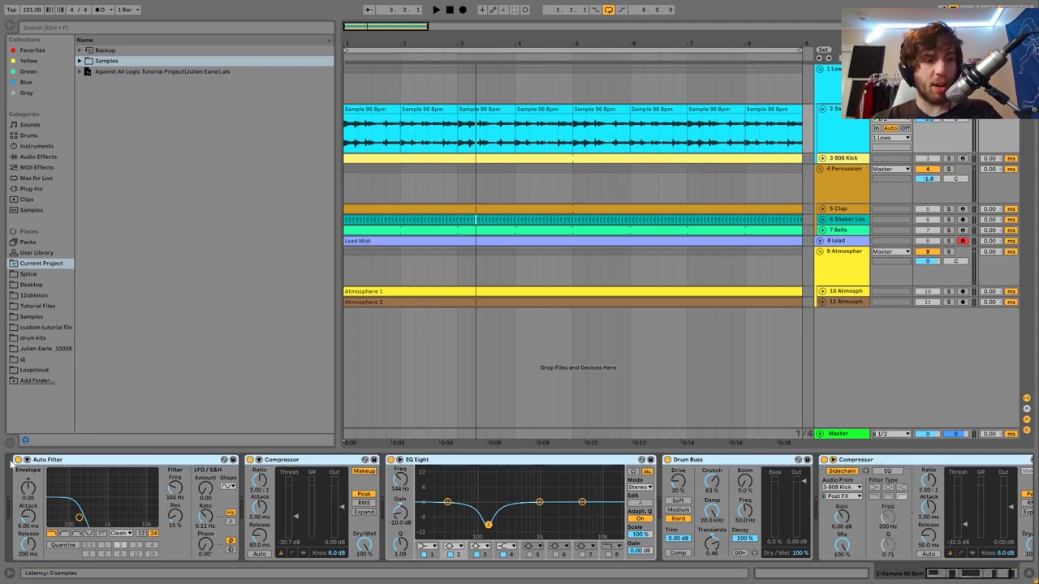
key("ctrl+g")
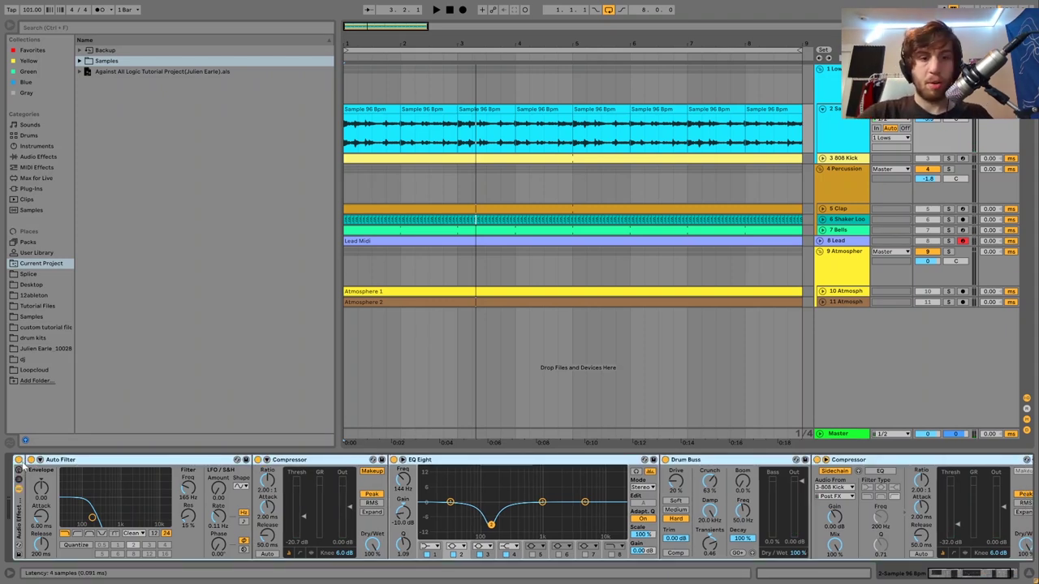
key("space")
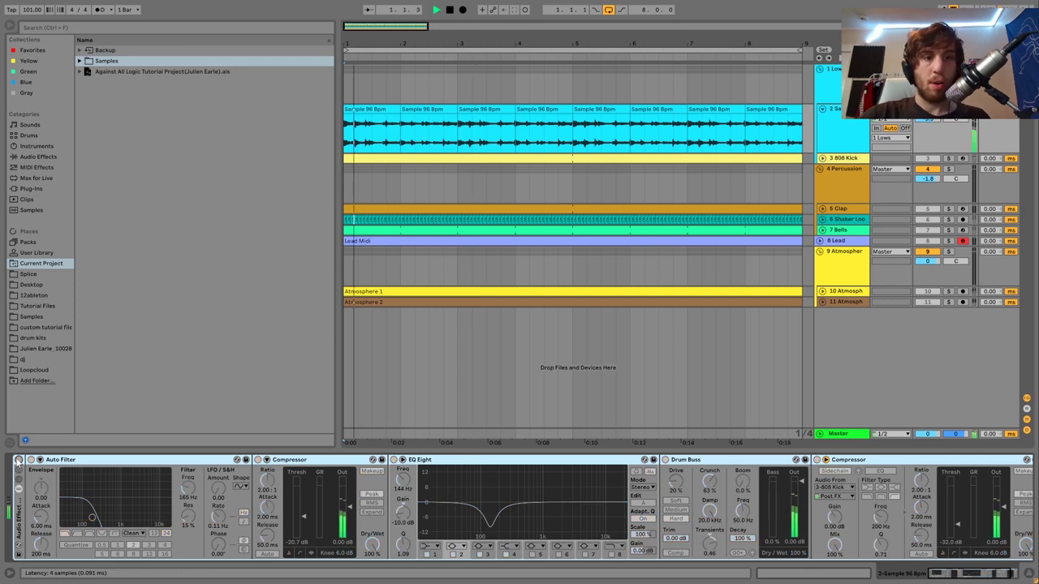
left_click(375, 108)
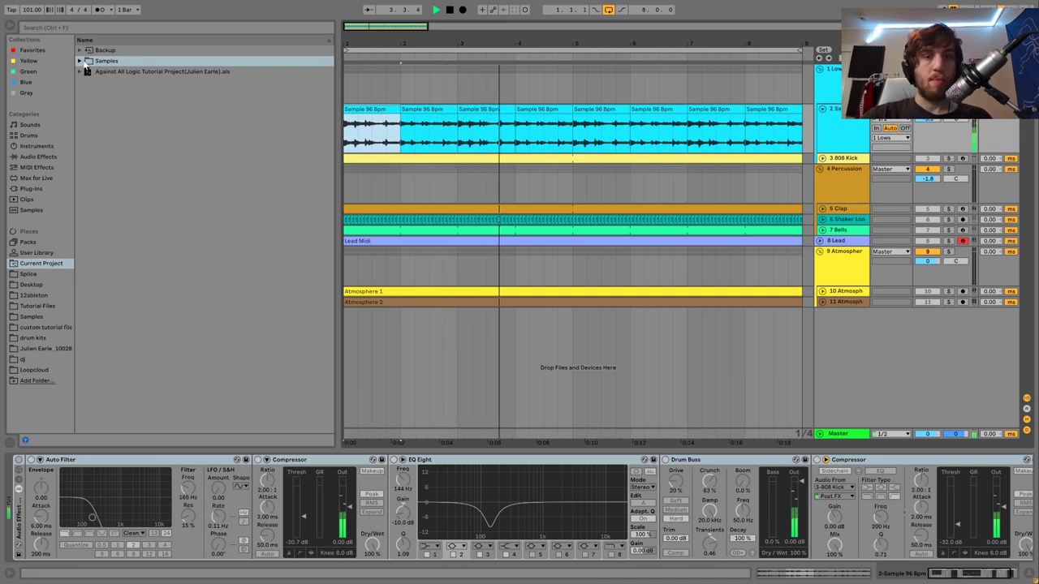
- Expand the project's Samples folder and its Imported subfolder, and select Sample 96 Bpm.wav
left_click(117, 64)
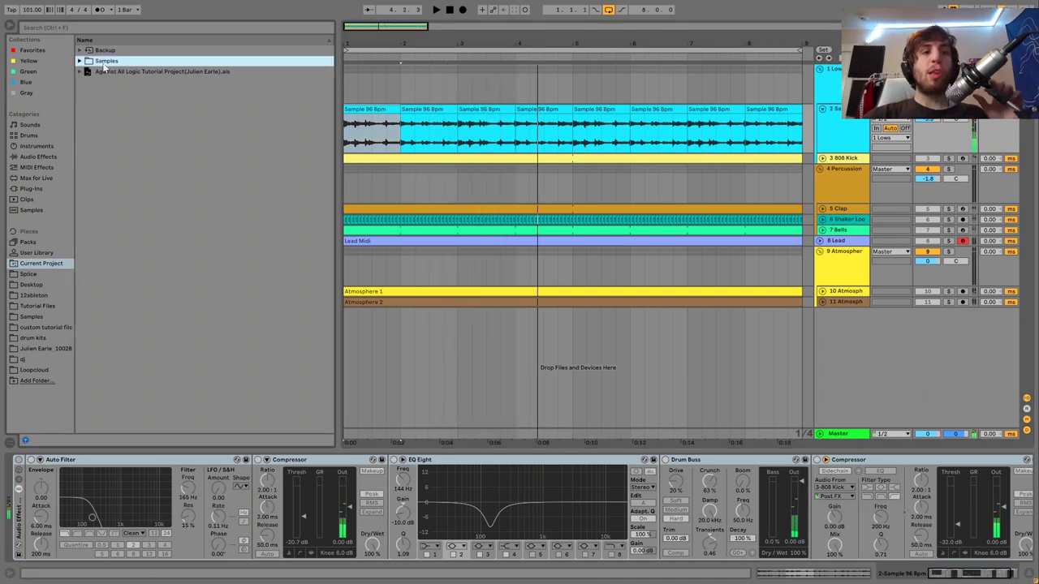
left_click(81, 61)
left_click(85, 70)
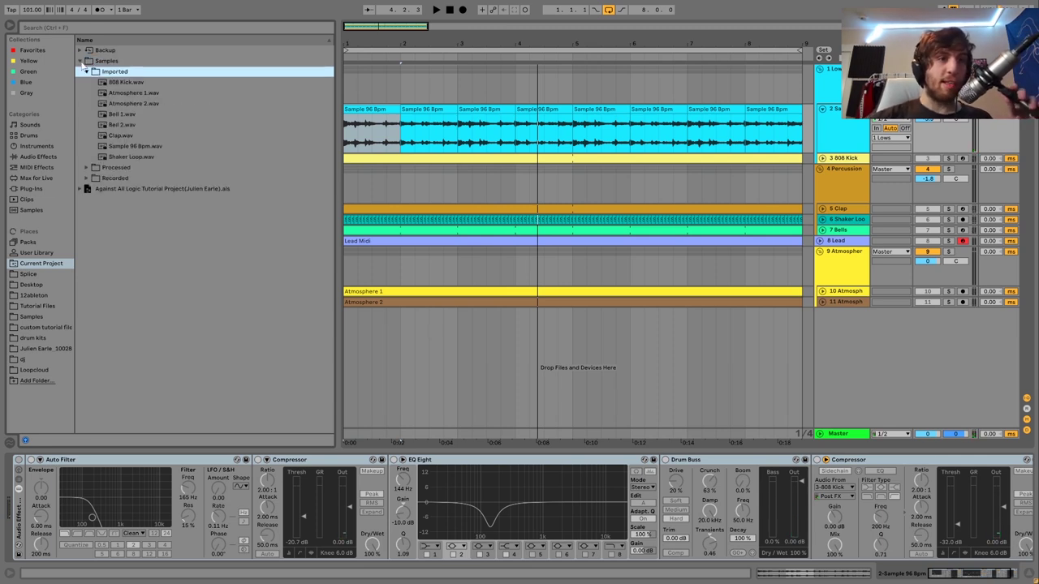
left_click(129, 149)
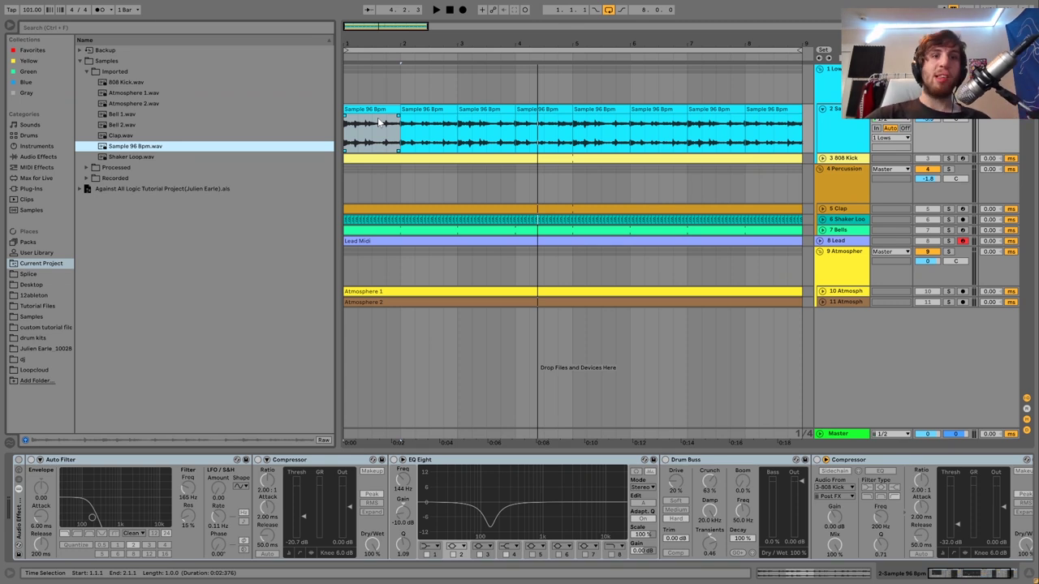
- Play the unprocessed sample loop again and switch the bypassed effects rack back on
key("space")
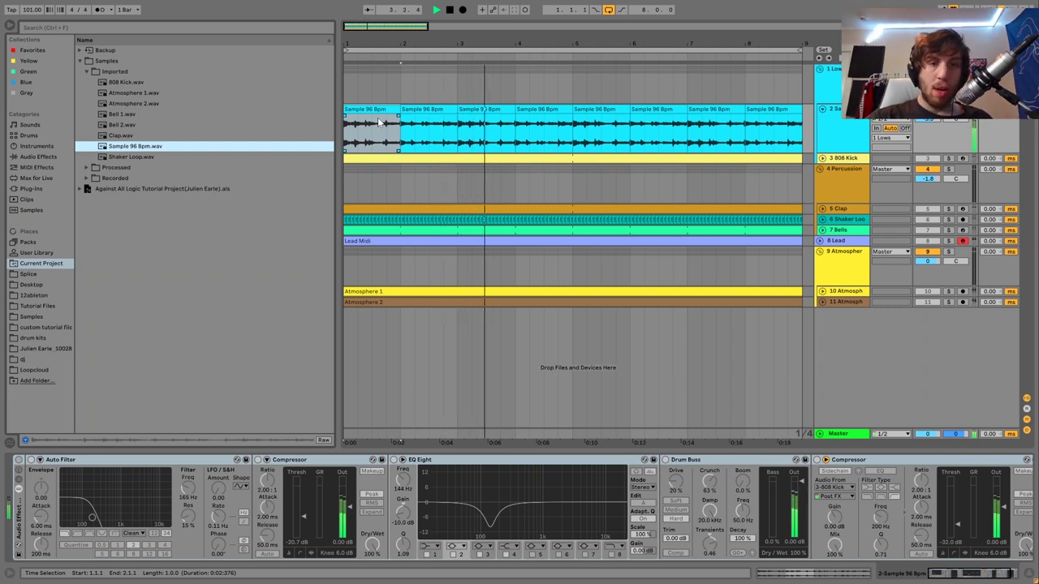
key("space")
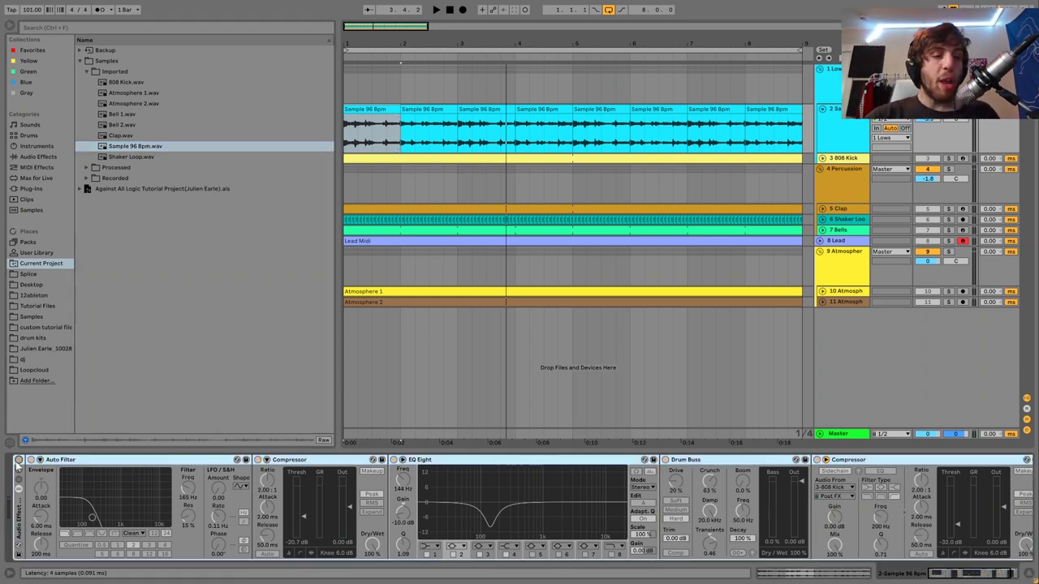
left_click(13, 487)
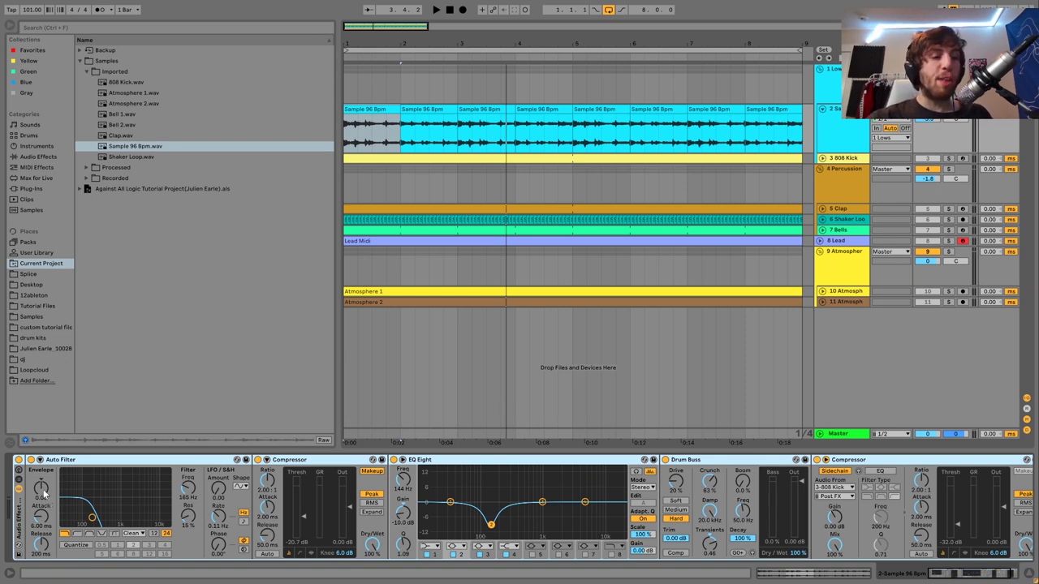
- Review the sample track's effect chain and play the loop with all its effects active
scroll(168, 545, "right", 2)
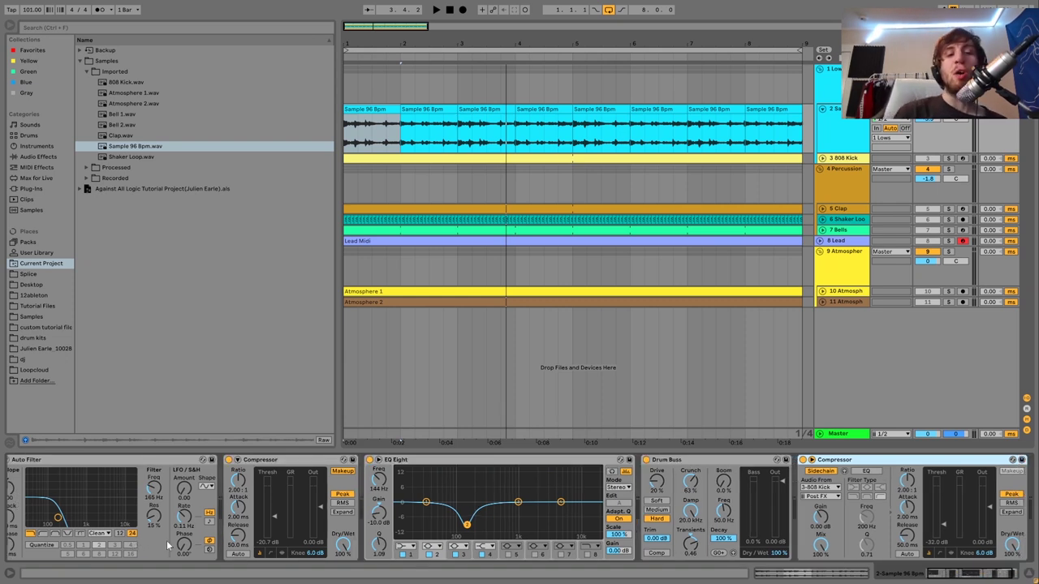
key("space")
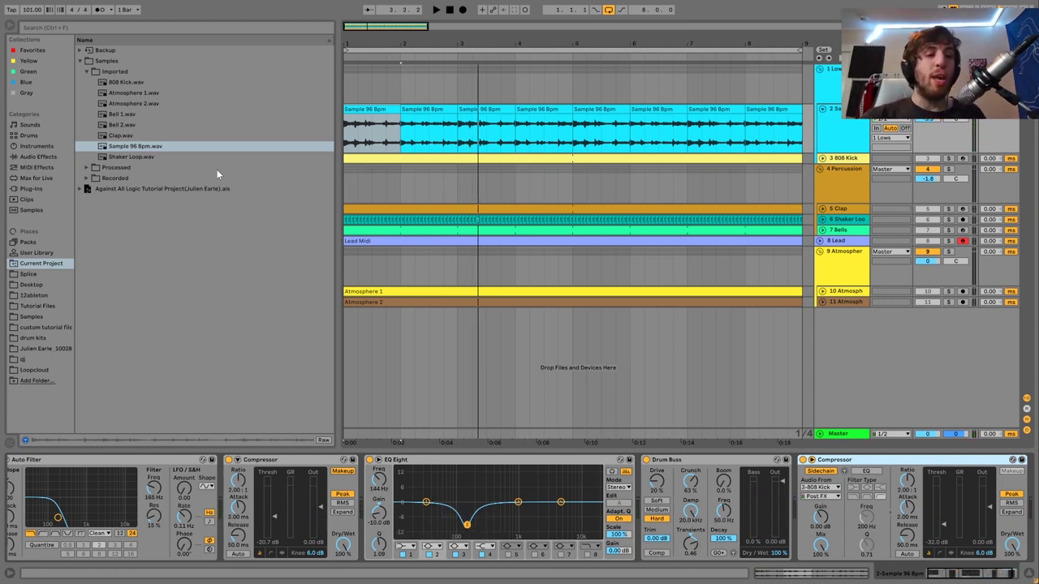
scroll(127, 555, "left", 1)
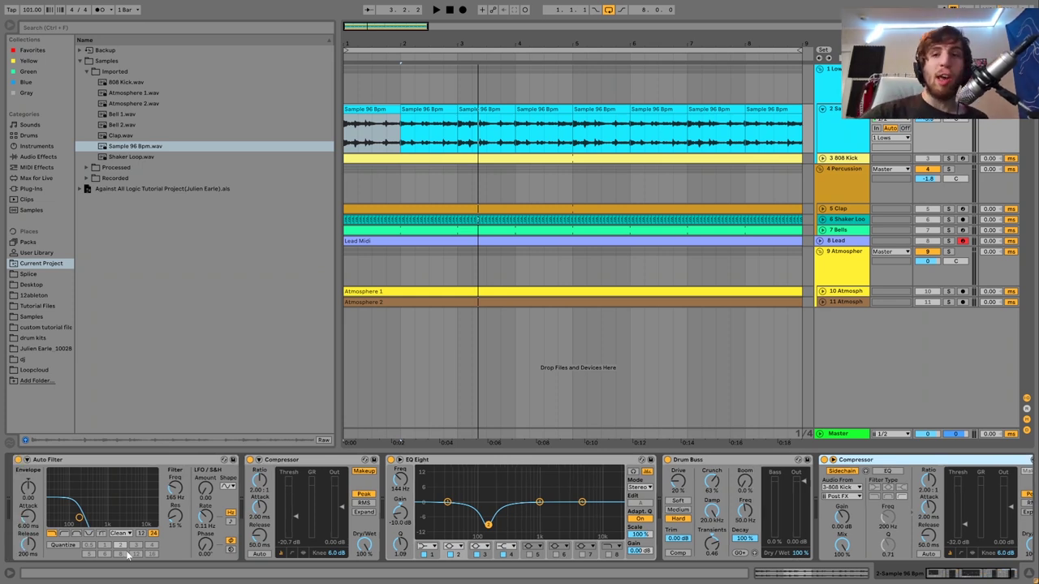
key("space")
key("space")
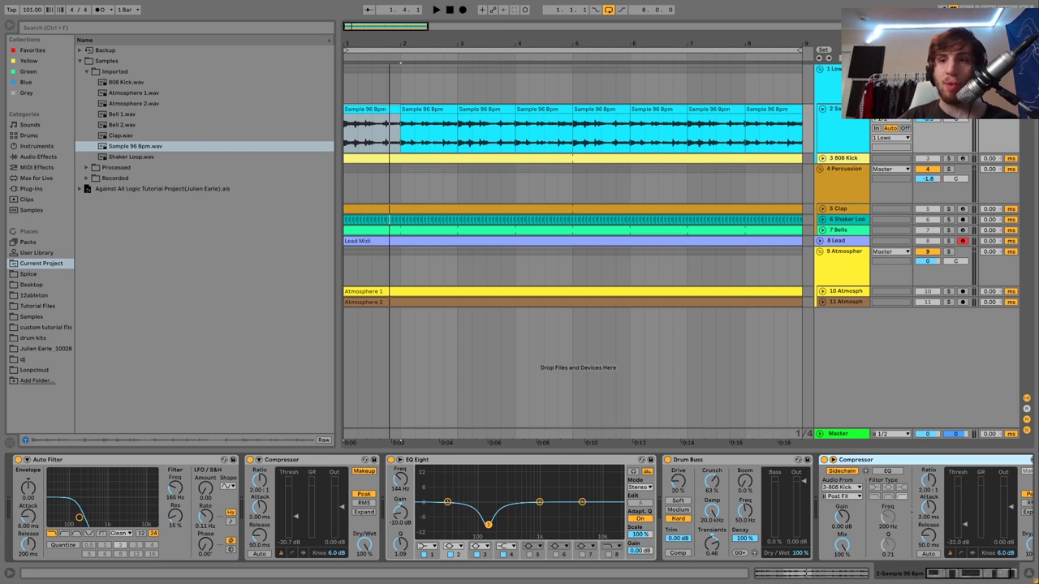
- Compare playback of the full mix with the soloed sample track
key("space")
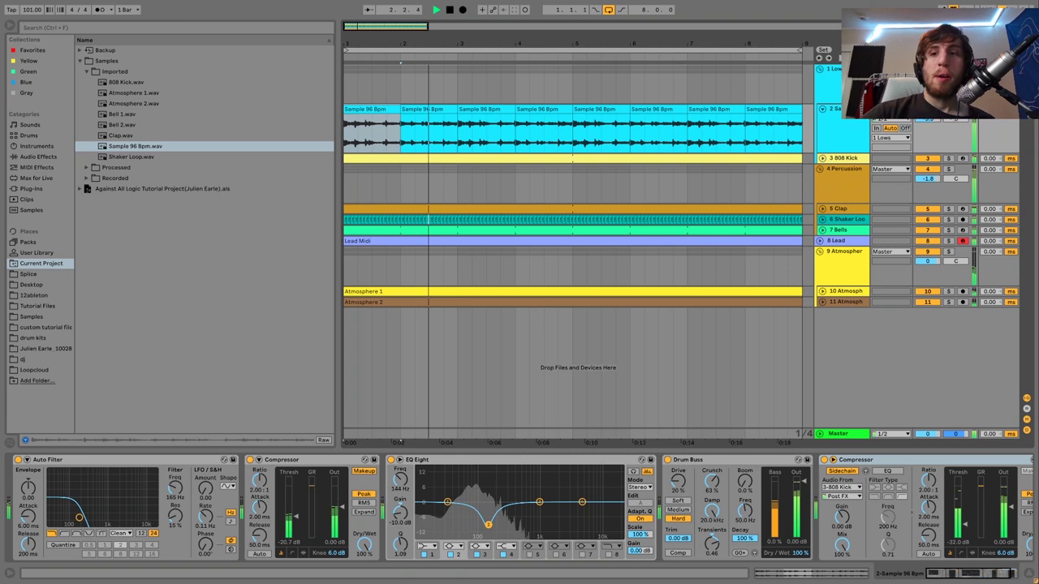
key("space")
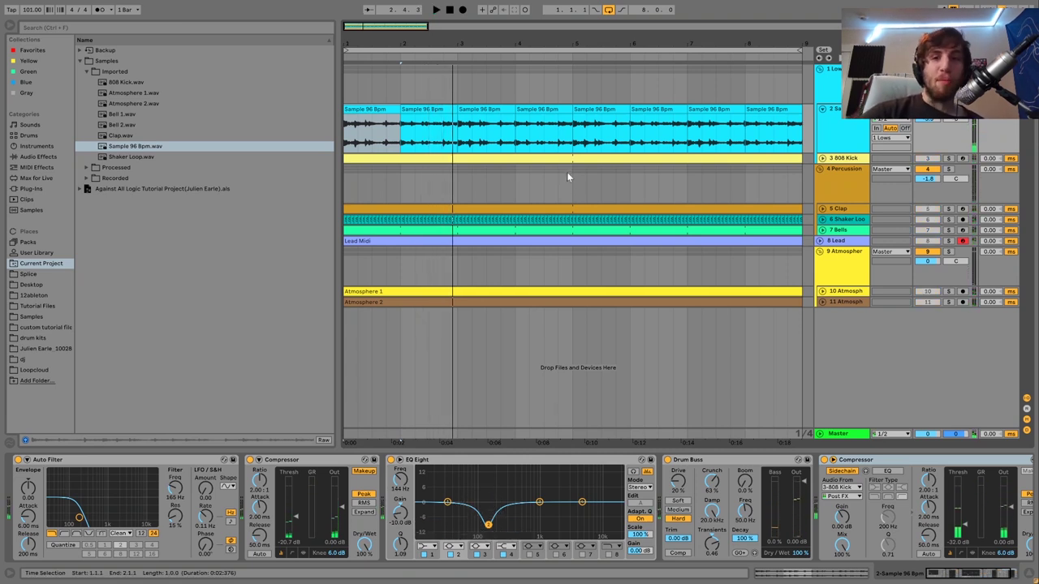
key("space")
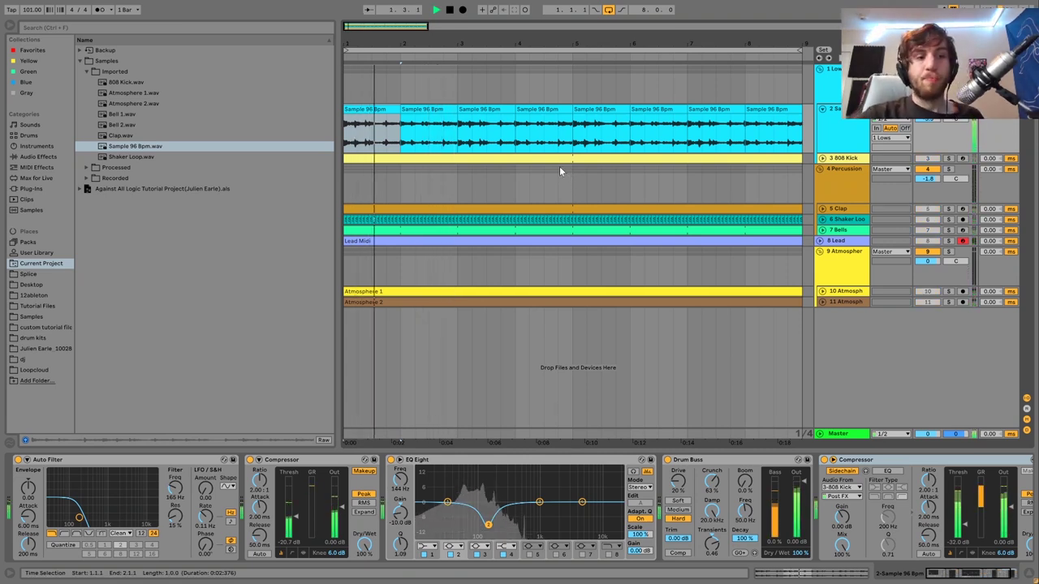
key("space")
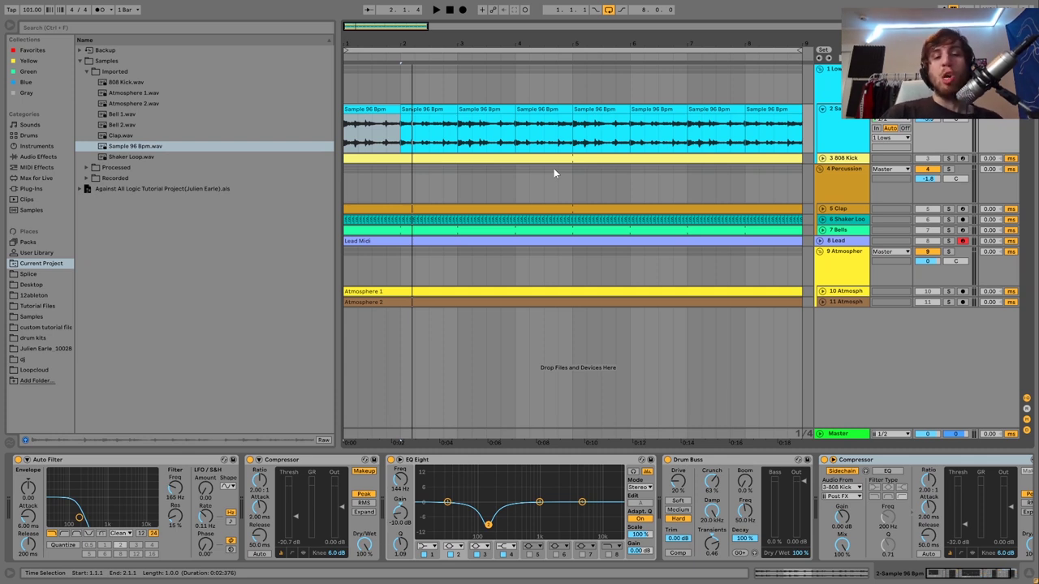
key("space")
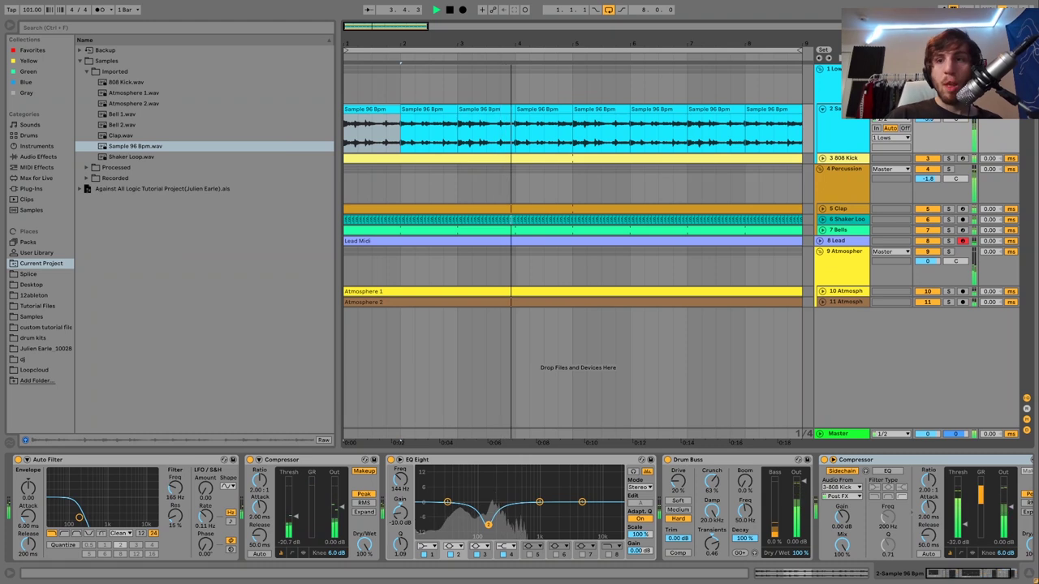
key("space")
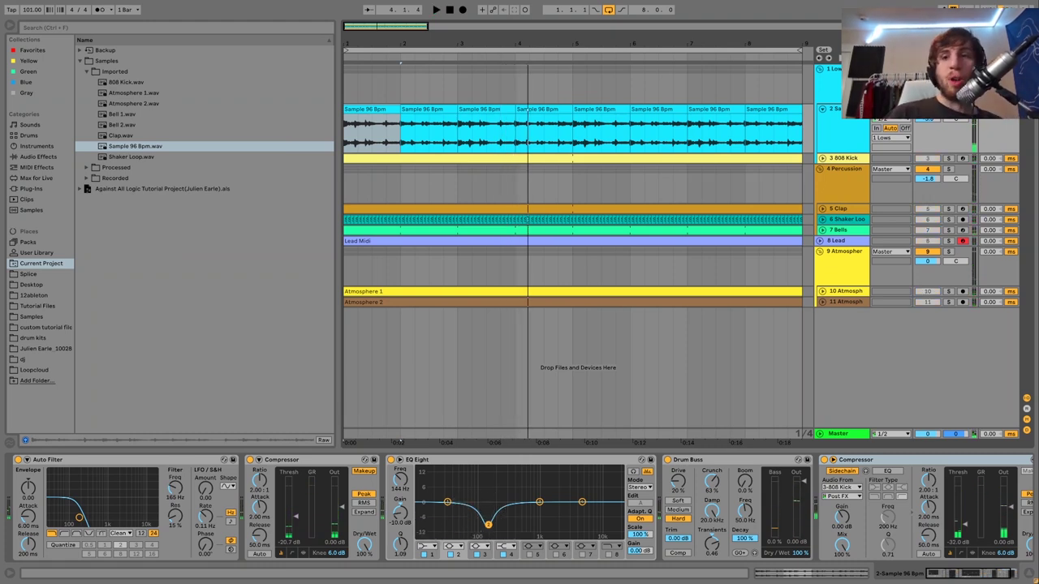
- Switch off both Compressors, EQ Eight and Drum Buss on the sample track and play the loop with only Auto Filter active
left_click(844, 137)
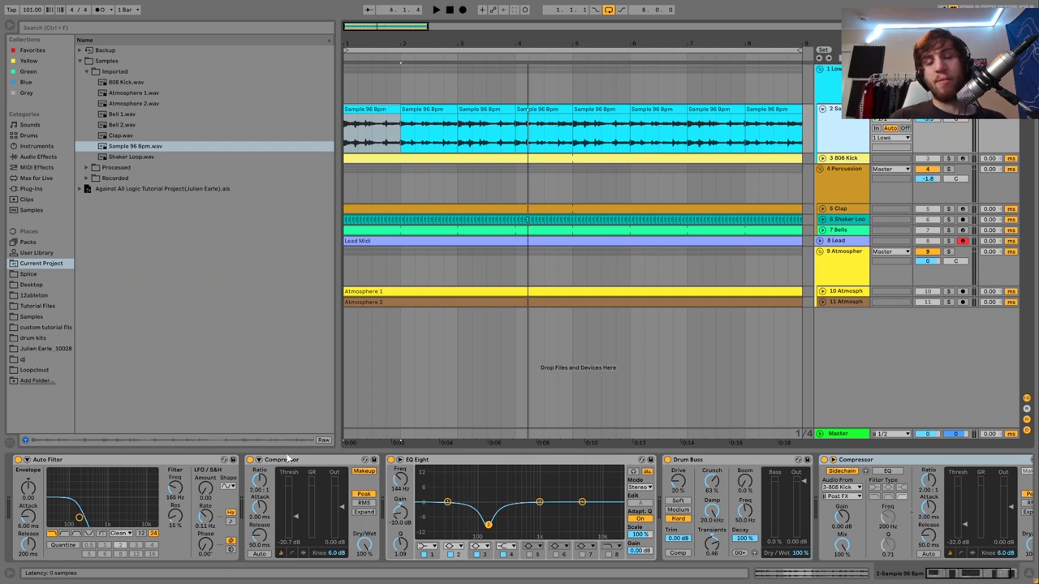
scroll(408, 487, "right", 2)
scroll(408, 490, "left", 2)
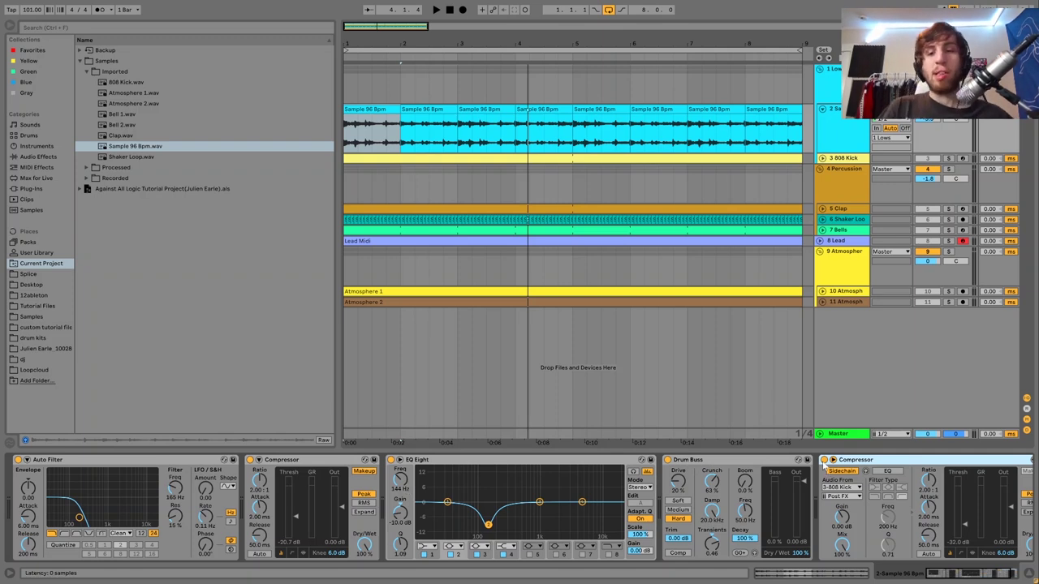
left_click(667, 460)
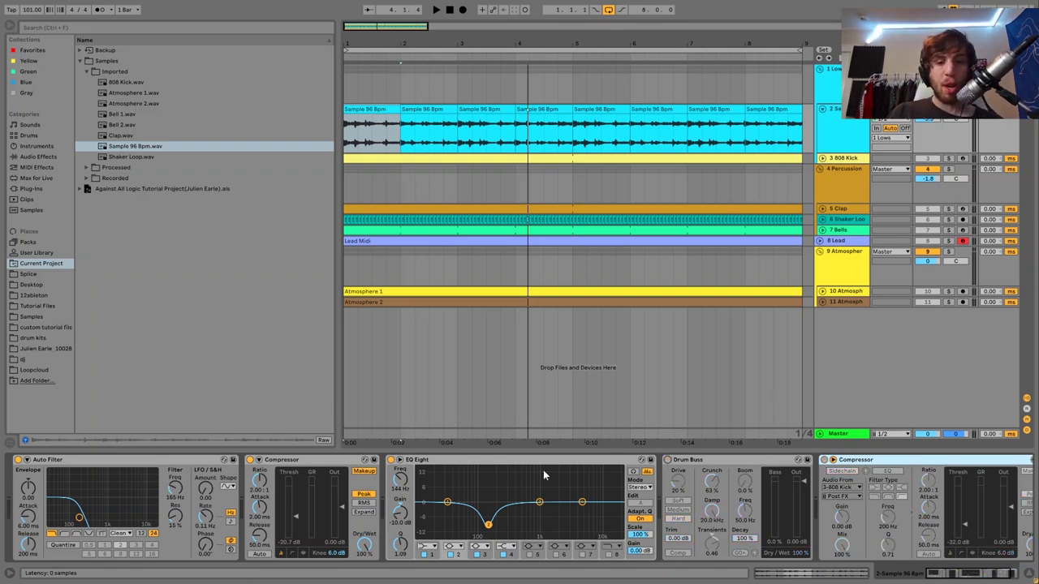
left_click(393, 460)
left_click(250, 460)
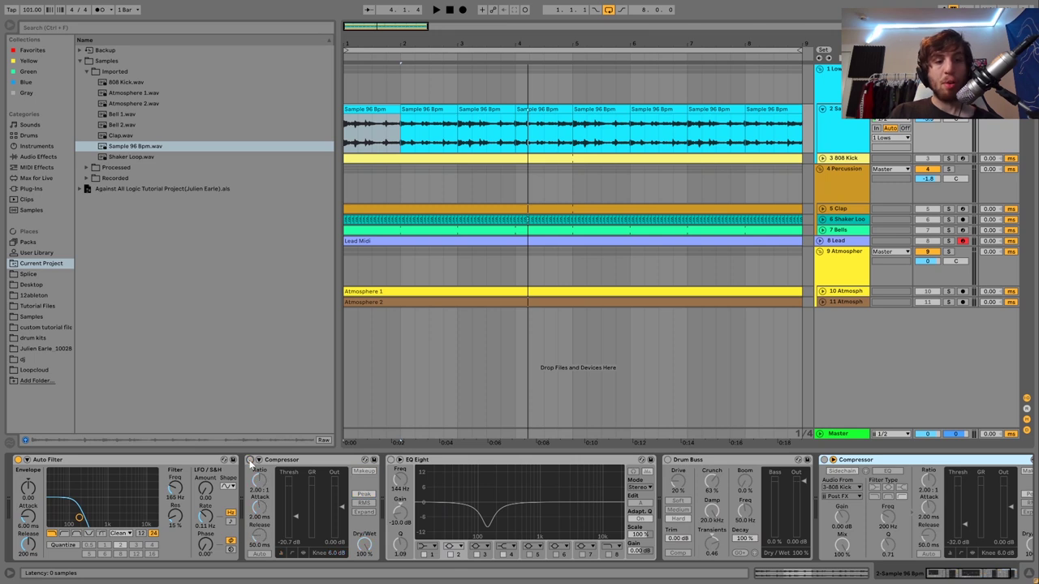
key("space")
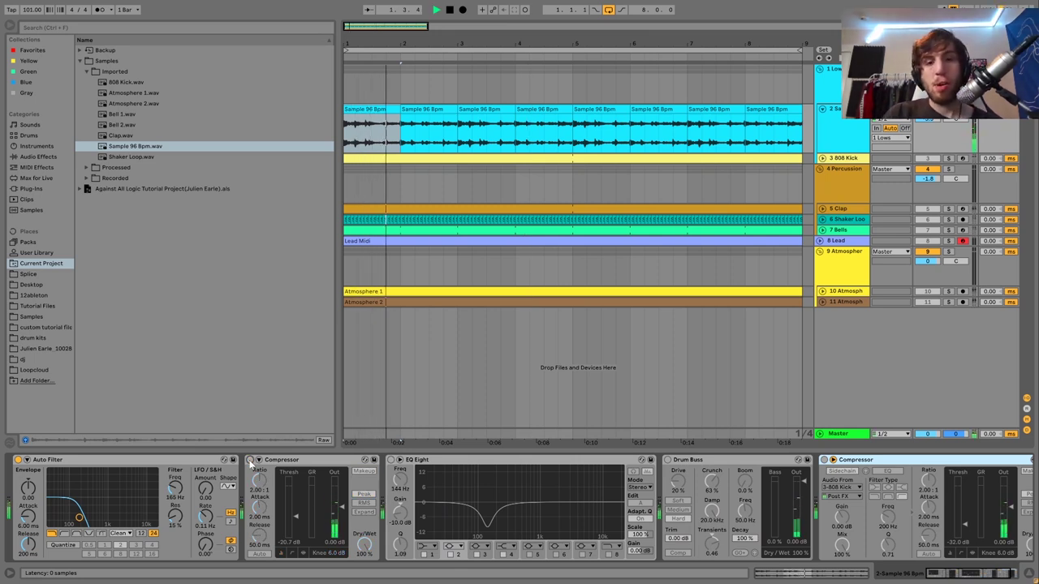
key("space")
- Switch the first Compressor after Auto Filter back on and play the loop with it
left_click(250, 461)
key("space")
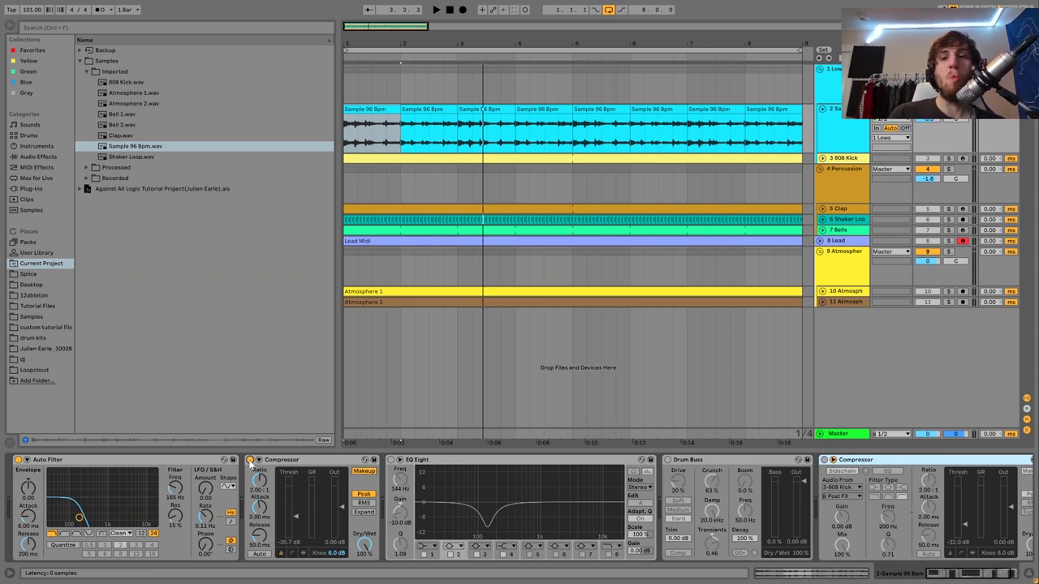
key("space")
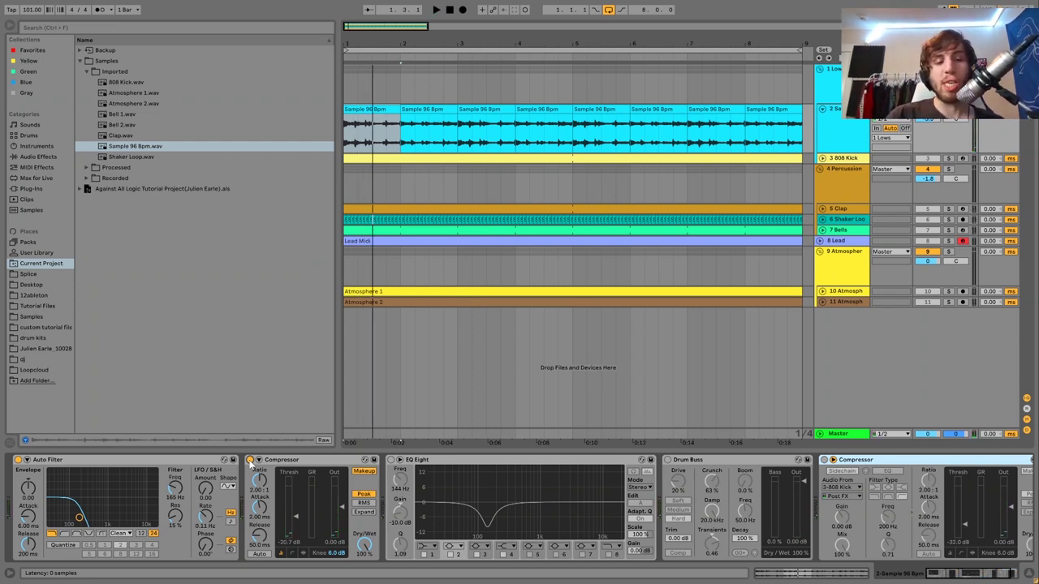
key("space")
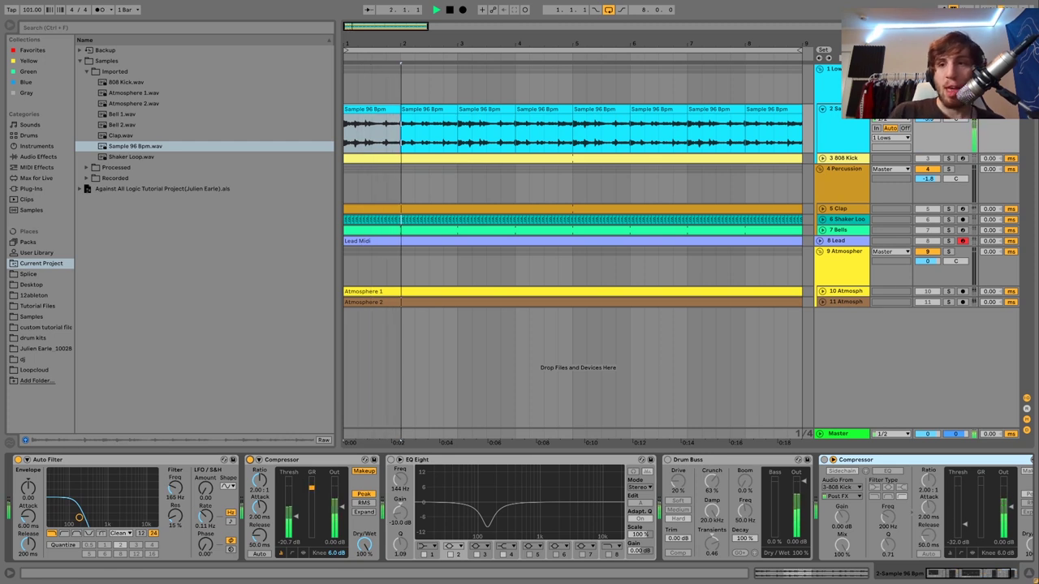
key("space")
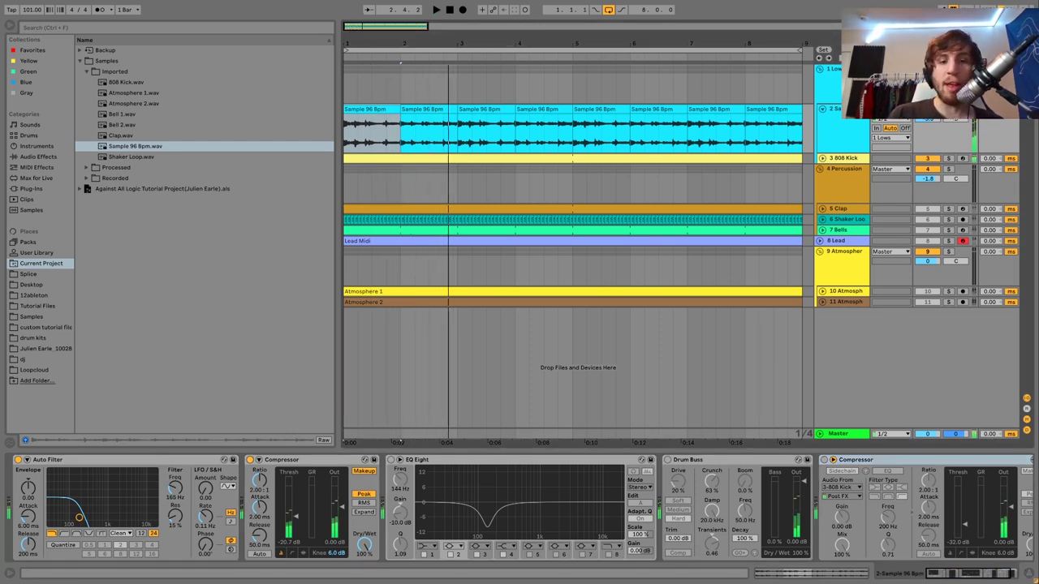
- Compare the loop with EQ Eight off and on during playback, ending with EQ Eight switched on
left_click(392, 460)
key("space")
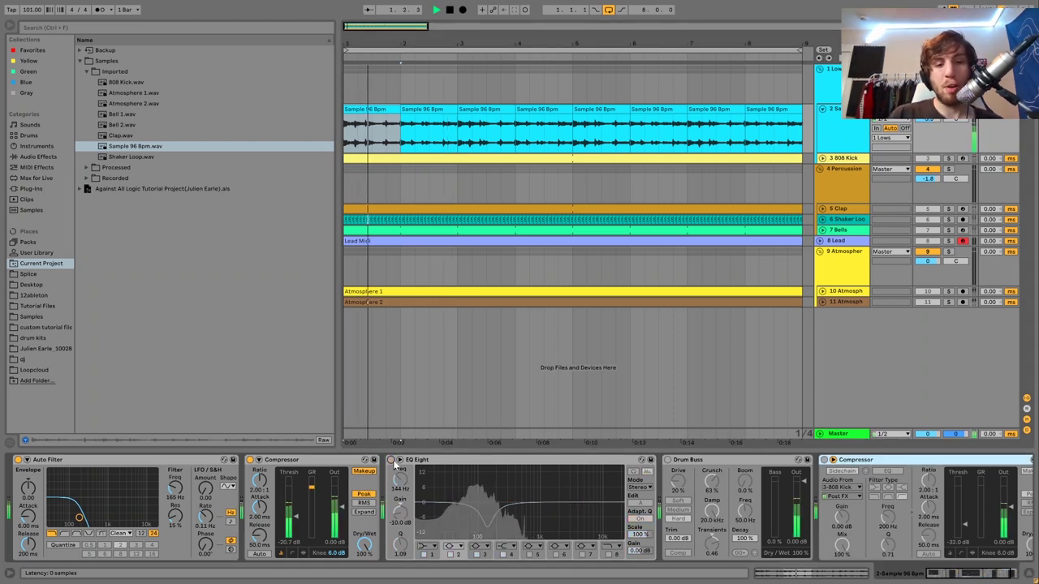
left_click(392, 460)
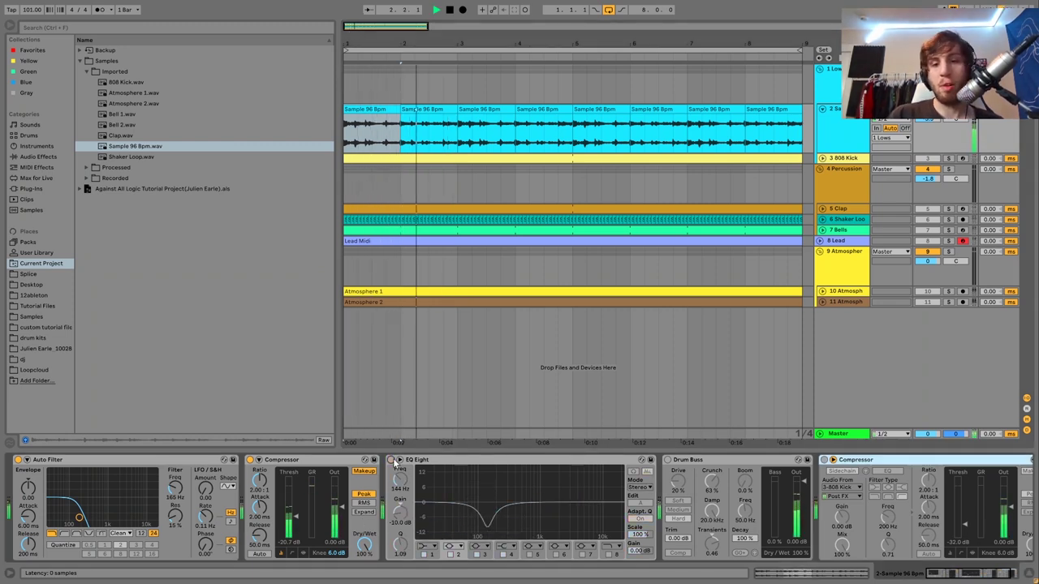
left_click(393, 460)
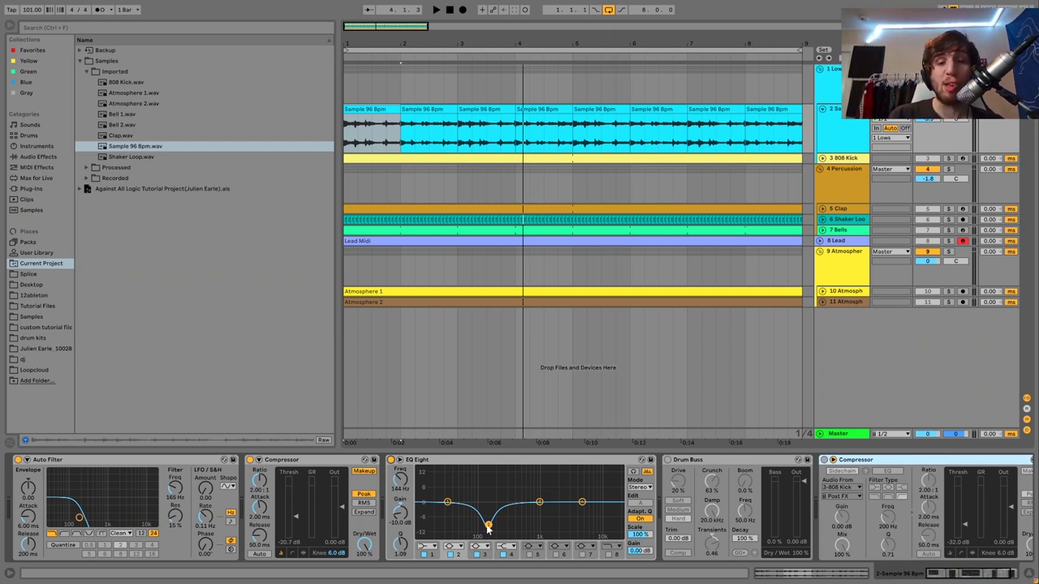
- Switch Drum Buss on the sample track back on and play the loop with it
scroll(488, 528, "right", 3)
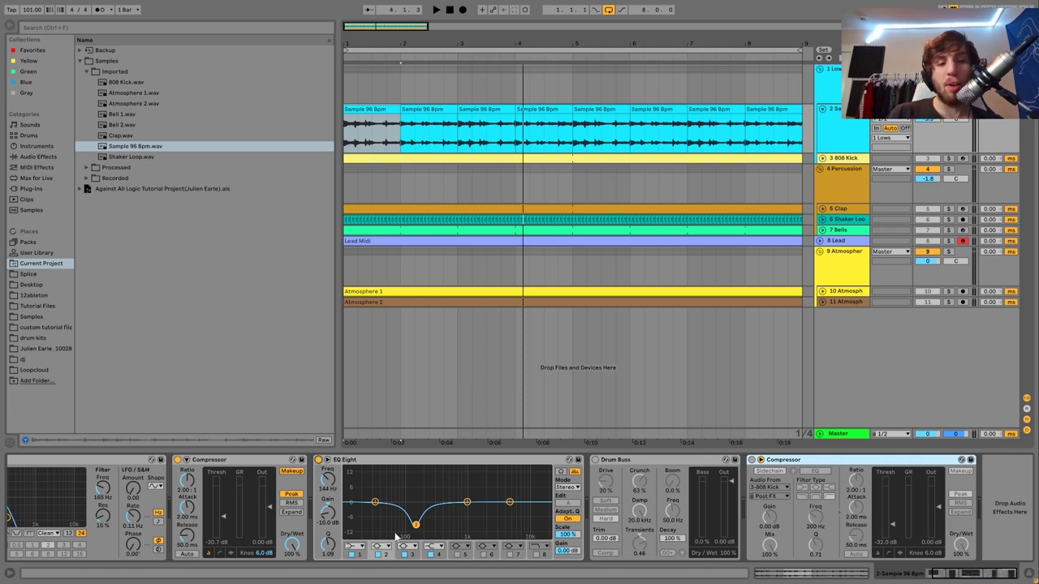
key("space")
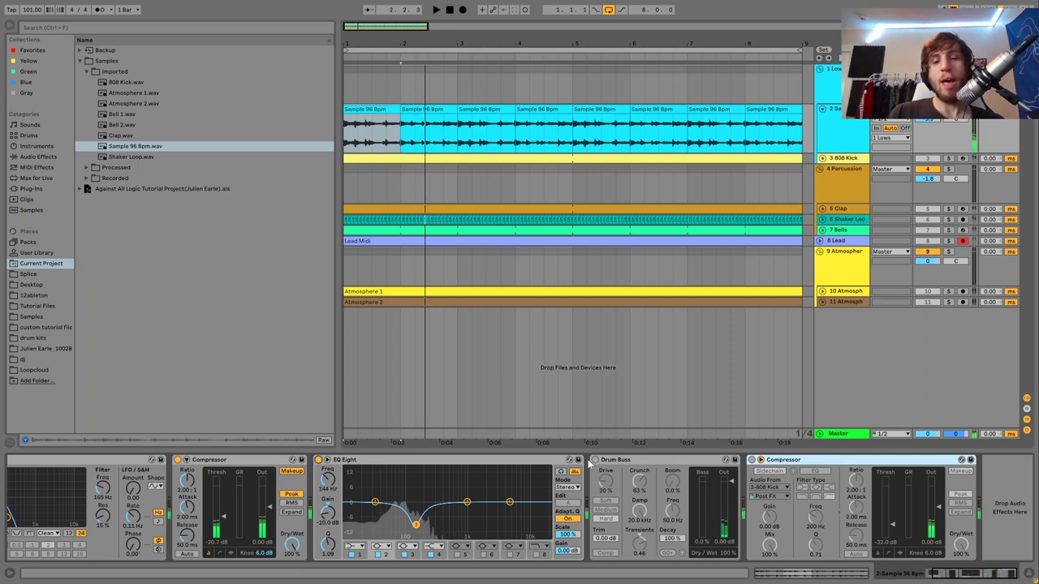
left_click(595, 460)
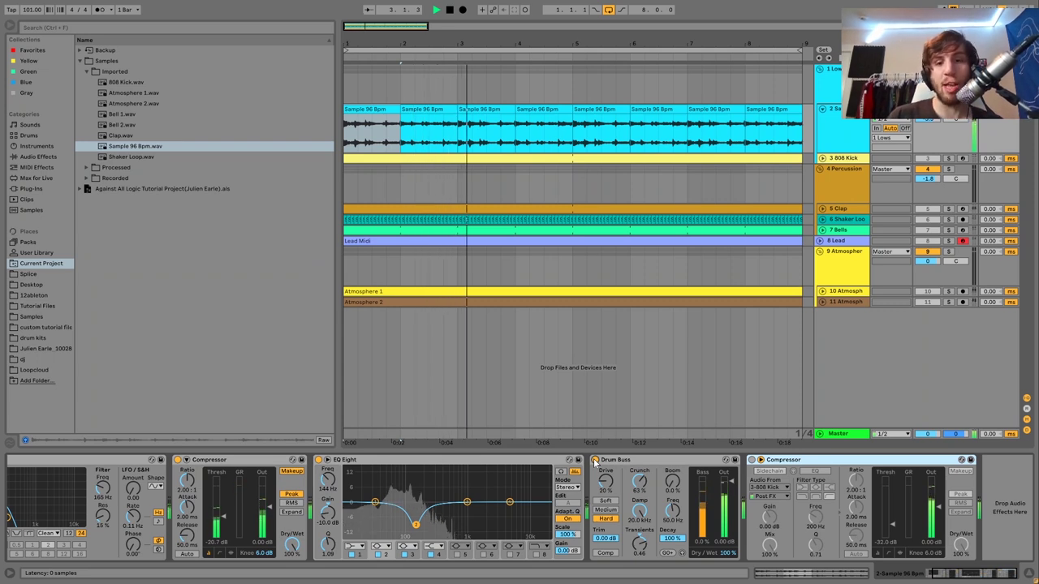
key("space")
key("space")
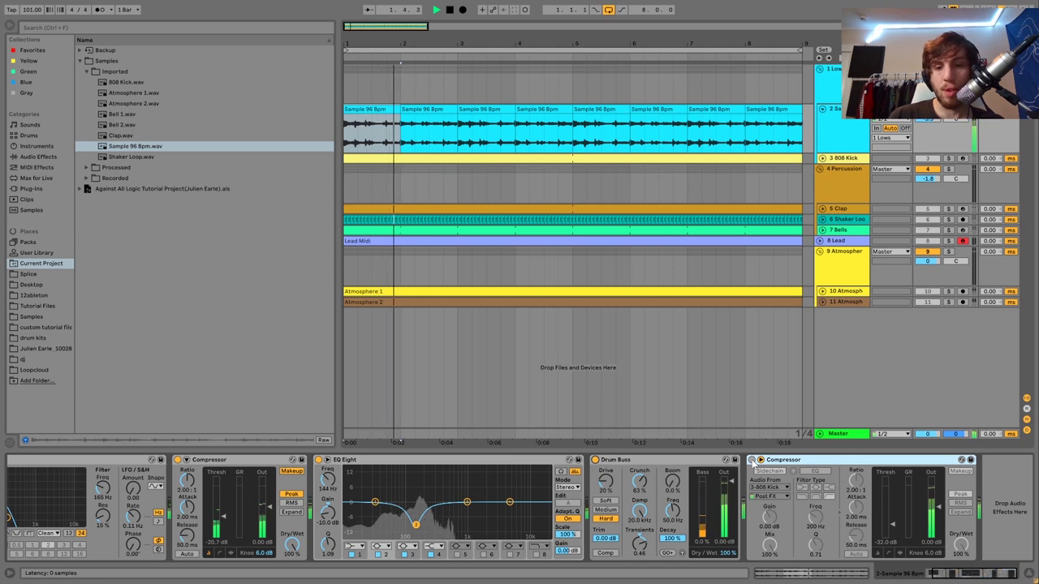
- Switch on the last Compressor, sidechained to the 808 Kick, and play the full mix with it
left_click(752, 460)
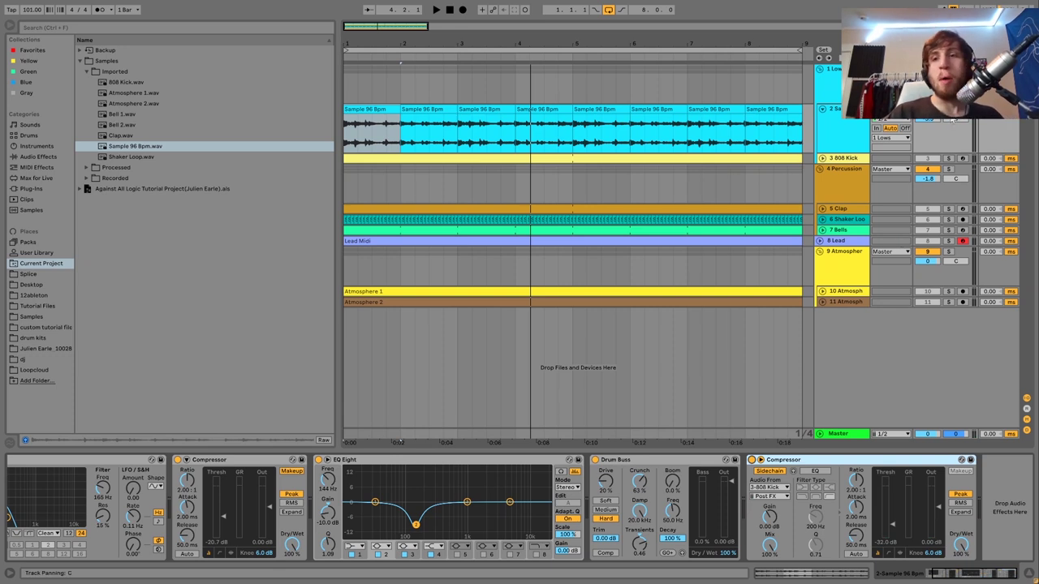
key("space")
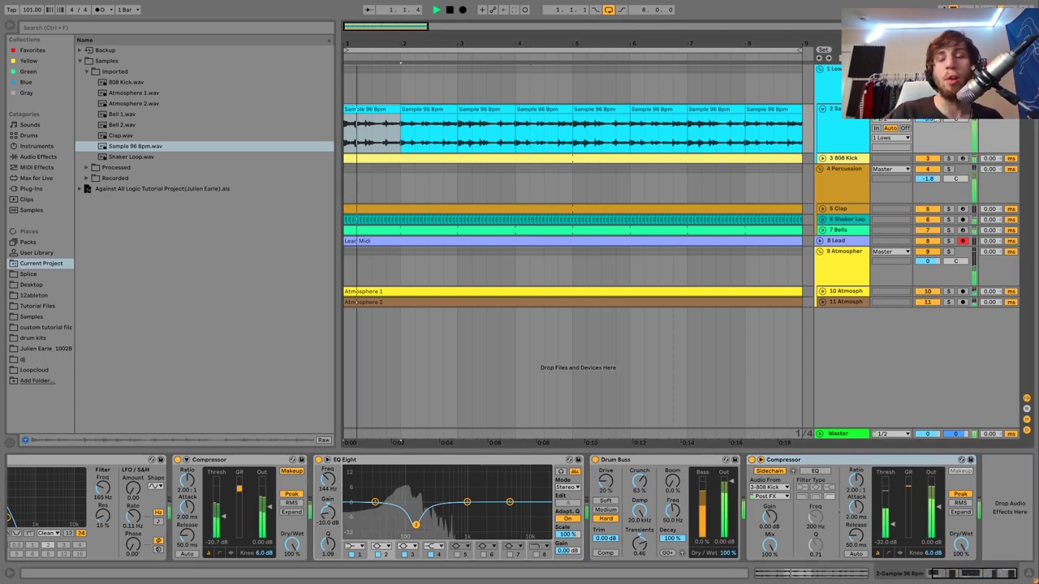
key("space")
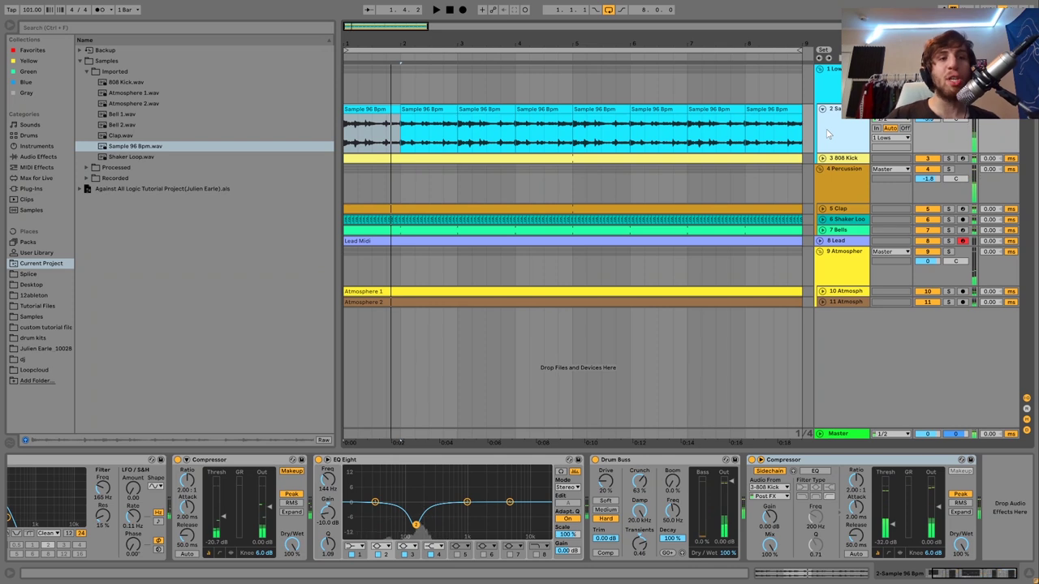
key("space")
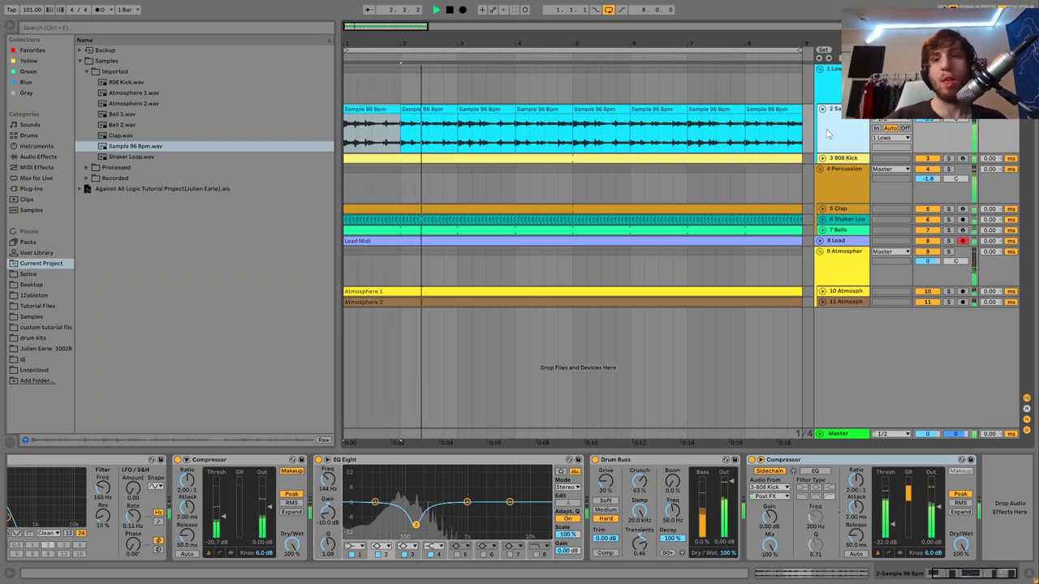
key("space")
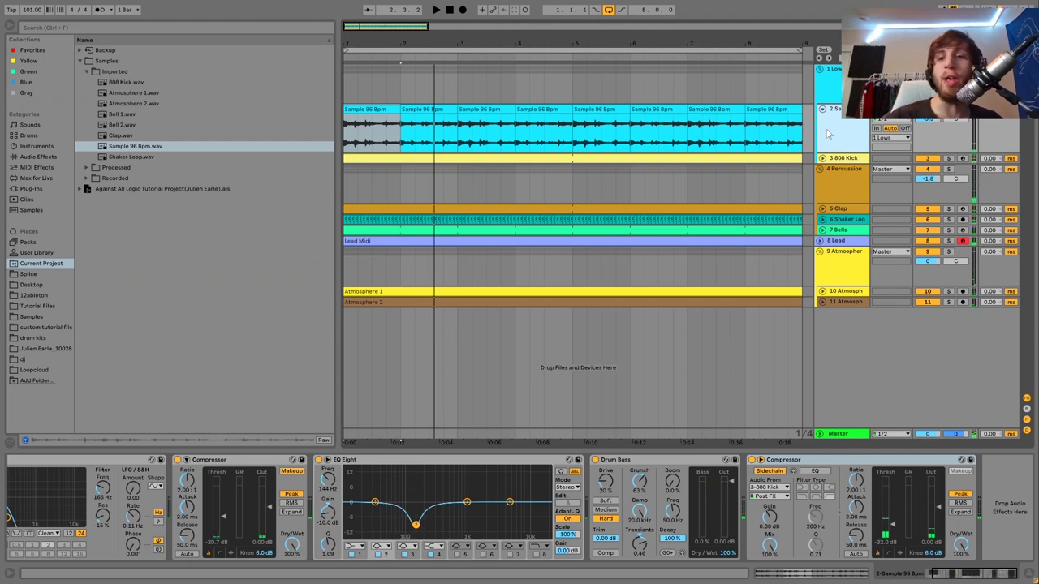
- Solo and unfold the 808 Kick track and audition it while inspecting the controls and sample of its sampler
left_click(947, 159)
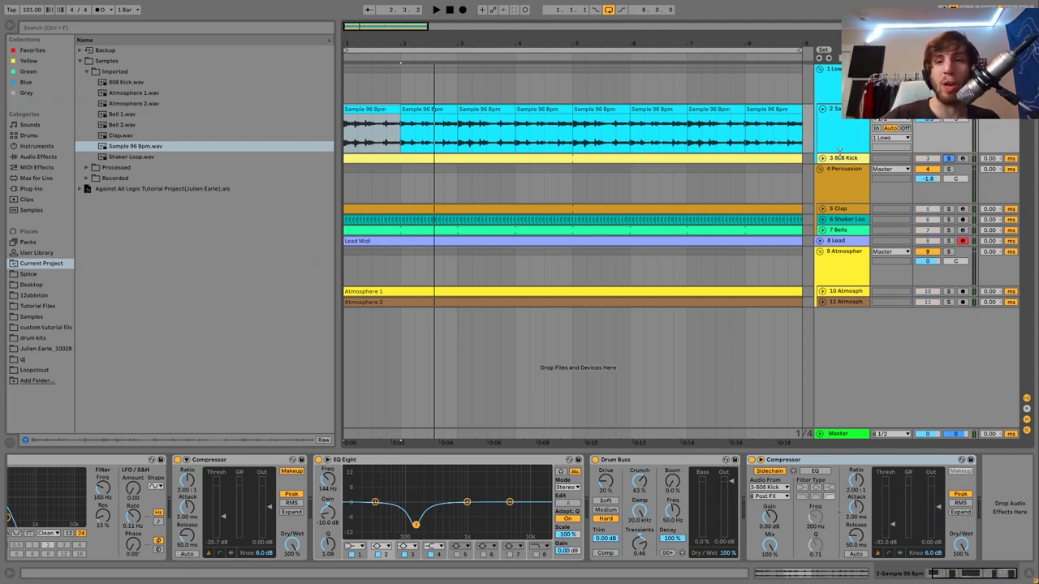
left_click(823, 159)
key("space")
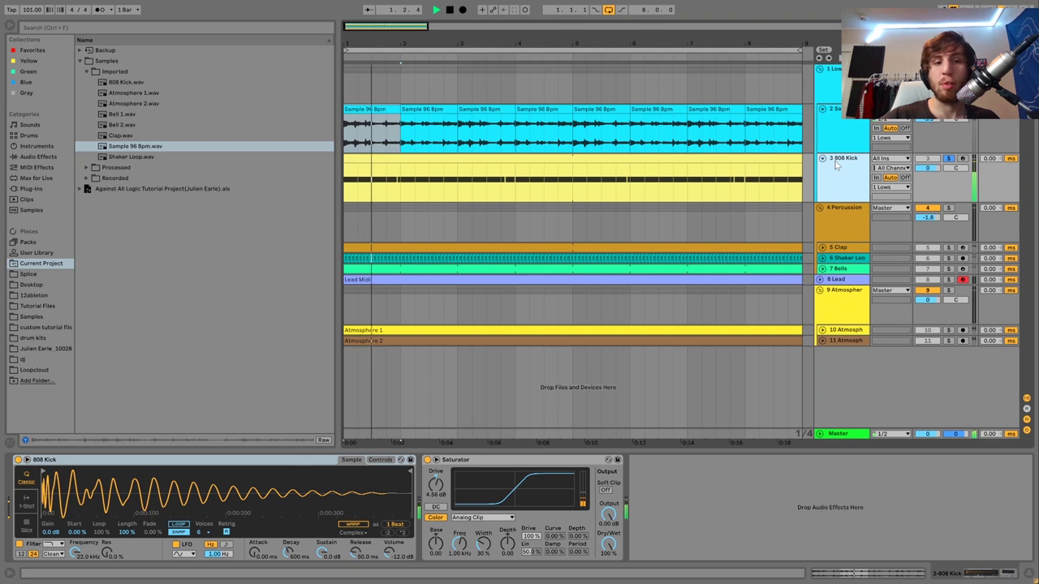
left_click(378, 460)
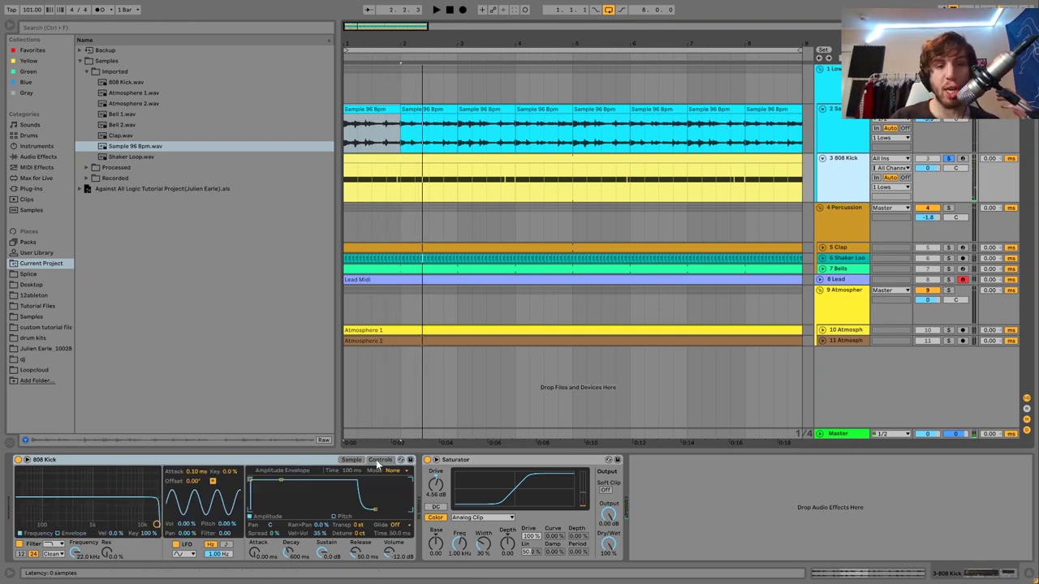
left_click(351, 460)
key("space")
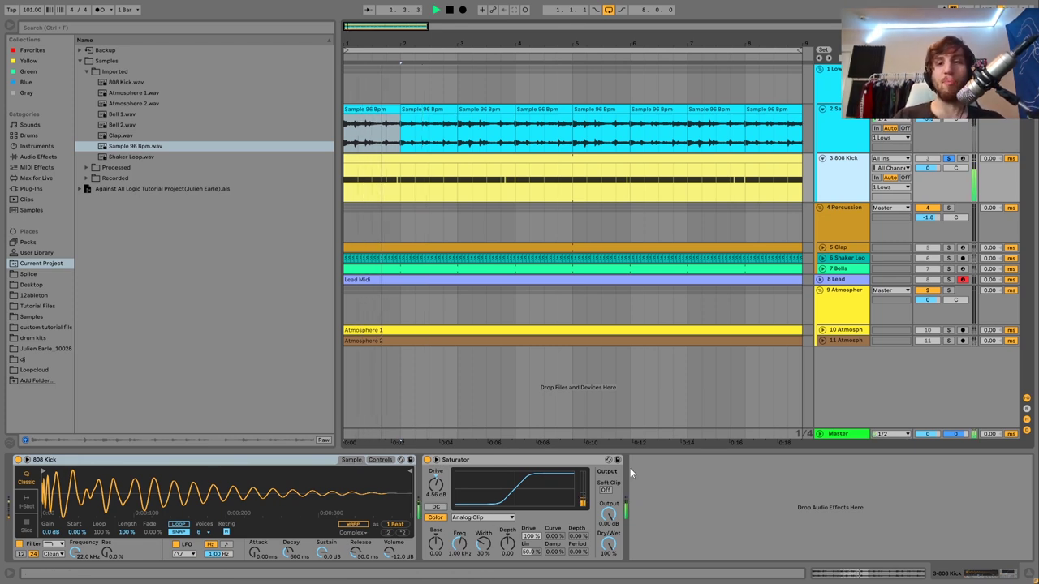
- Unsolo the 808 Kick track and play it within the full mix
left_click(947, 160)
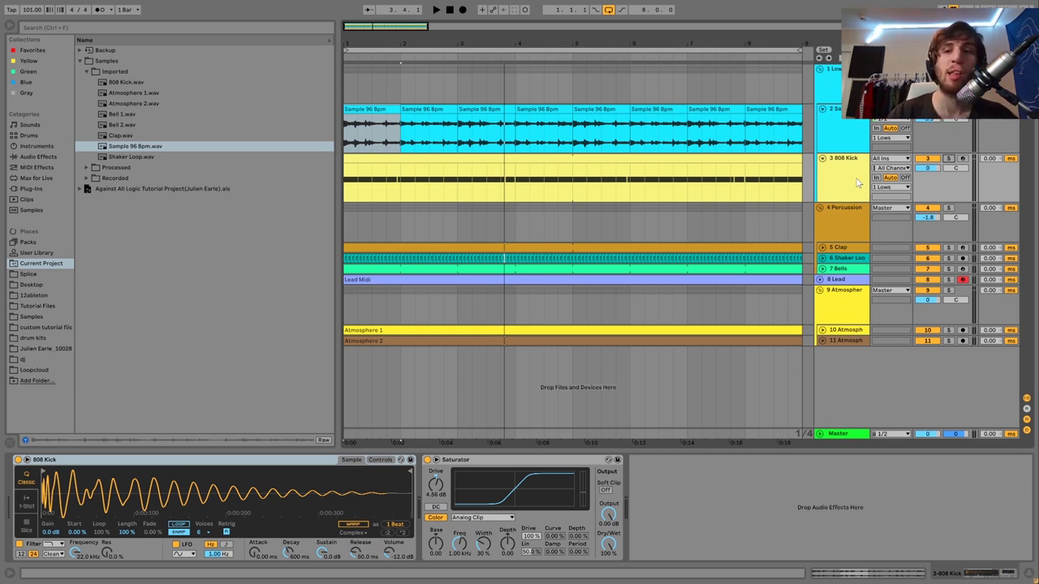
key("space")
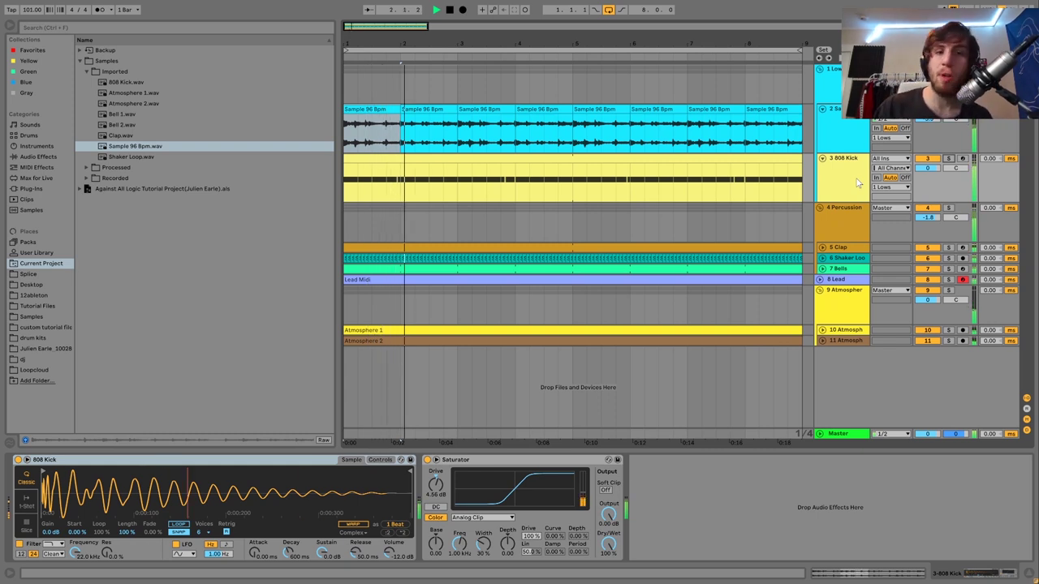
key("space")
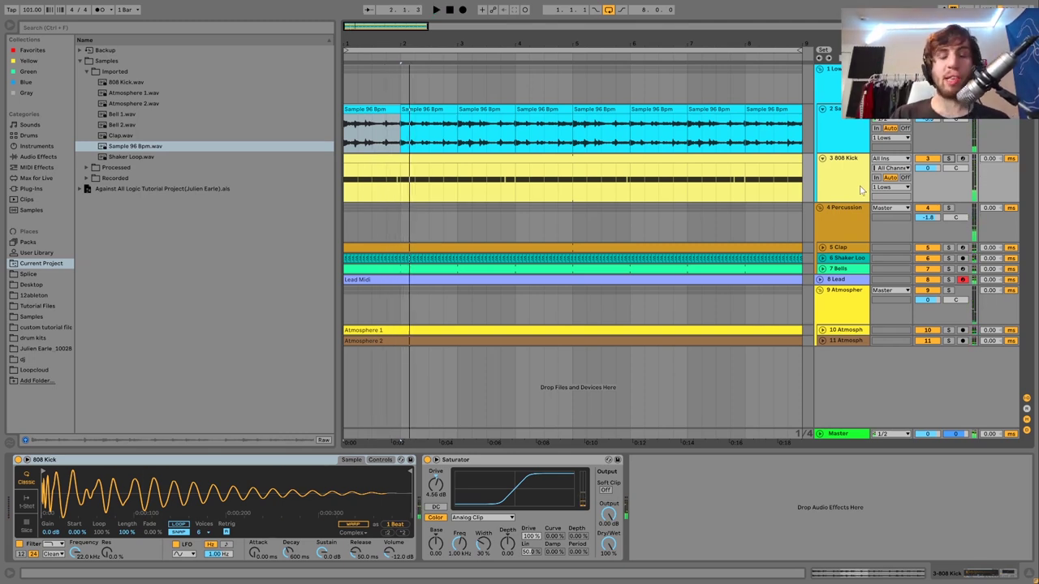
key("space")
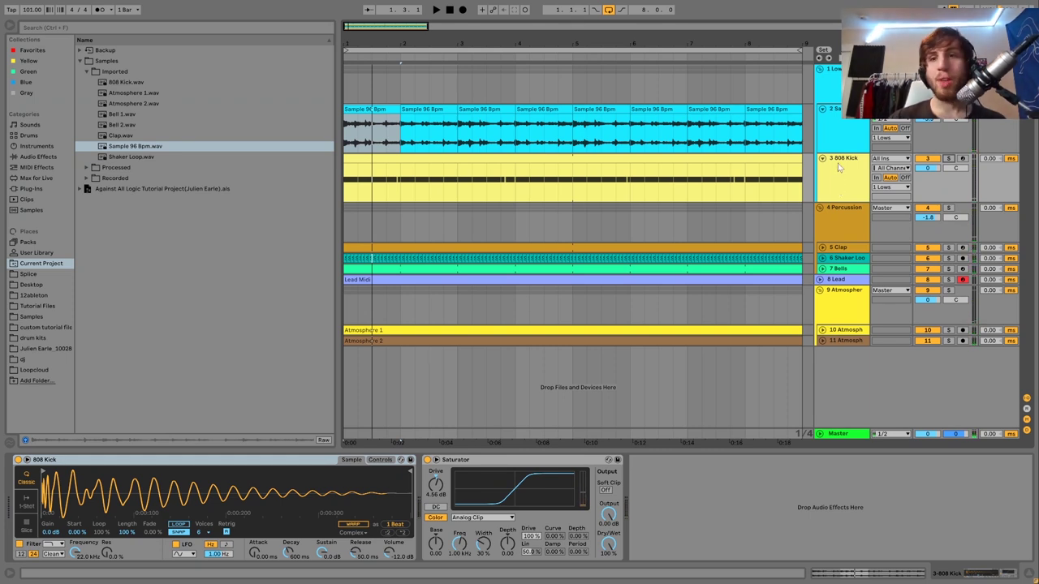
- Compare the Lows group with its Drum Buss off and on during playback, ending with Drum Buss switched on
left_click(400, 63)
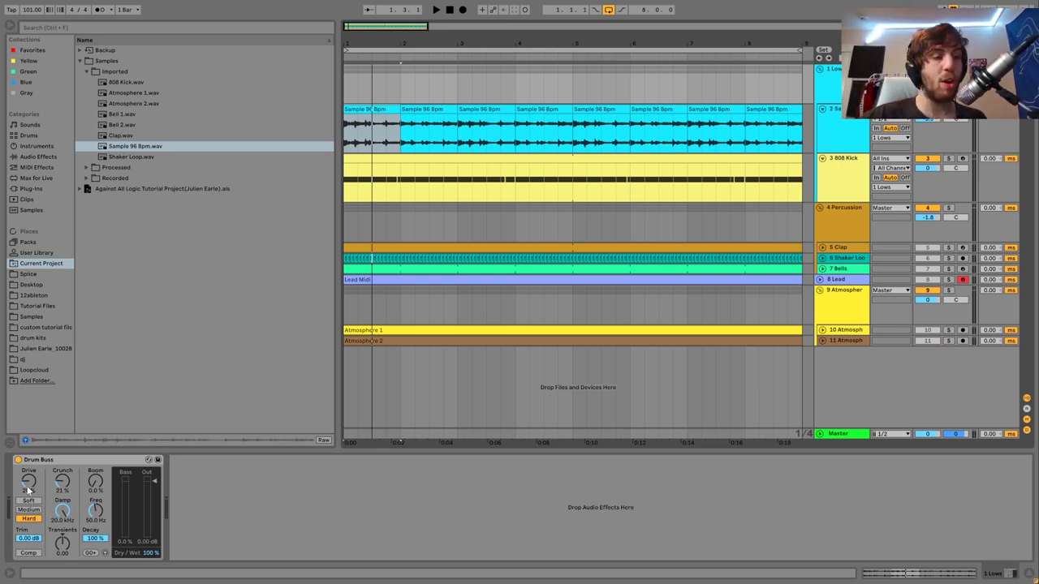
left_click(18, 461)
key("space")
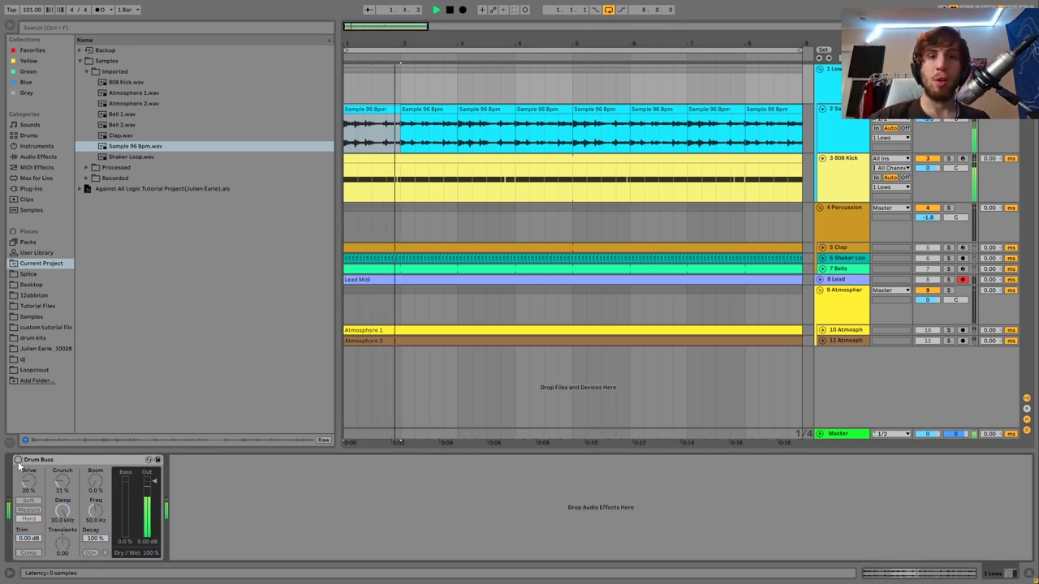
left_click(18, 460)
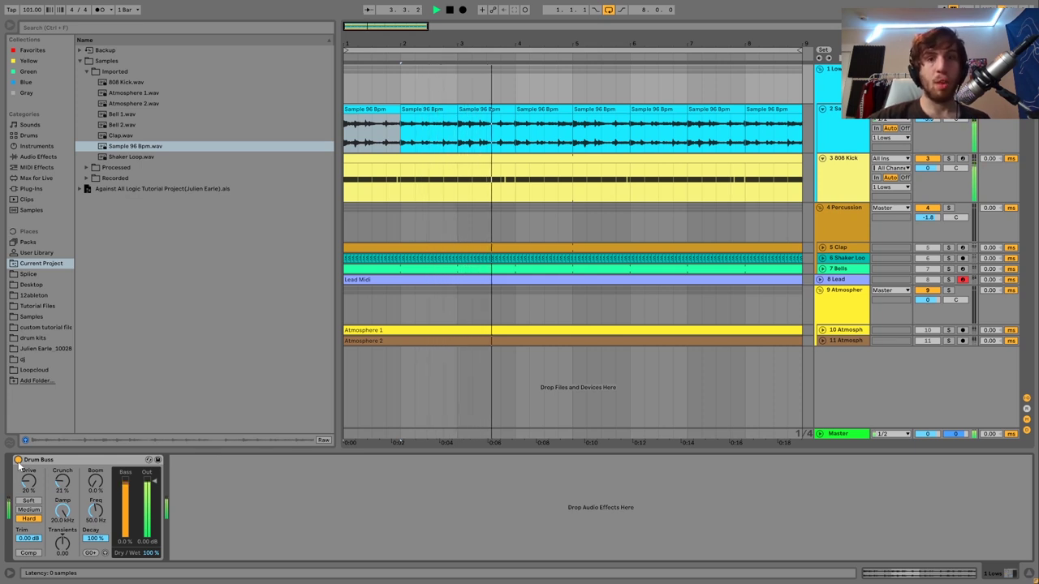
key("space")
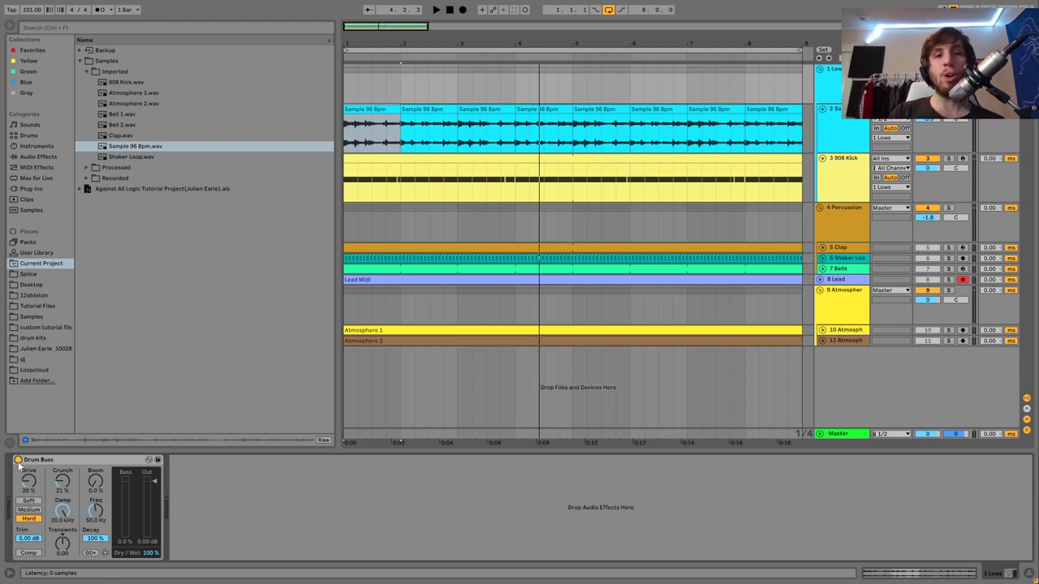
- Place the playback start at bar 1 and audition the sample and kick through the Lows group's Drum Buss several times
key("space")
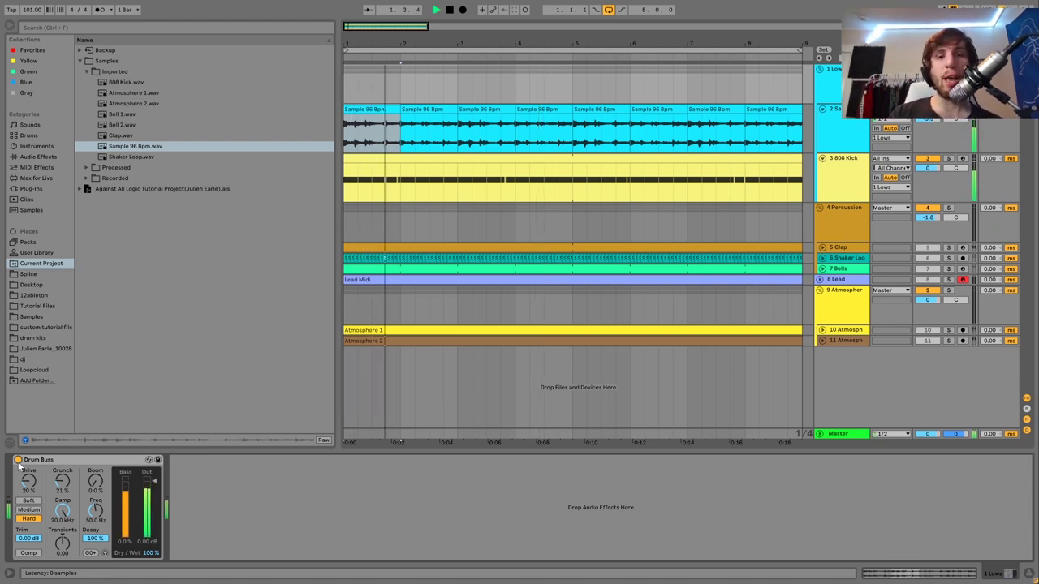
key("space")
left_click(348, 91)
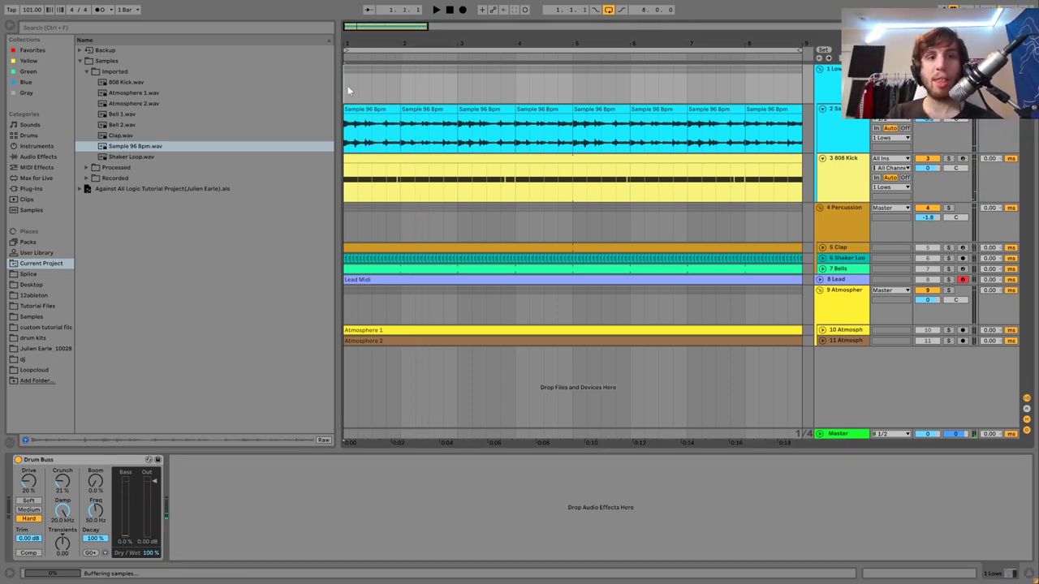
key("space")
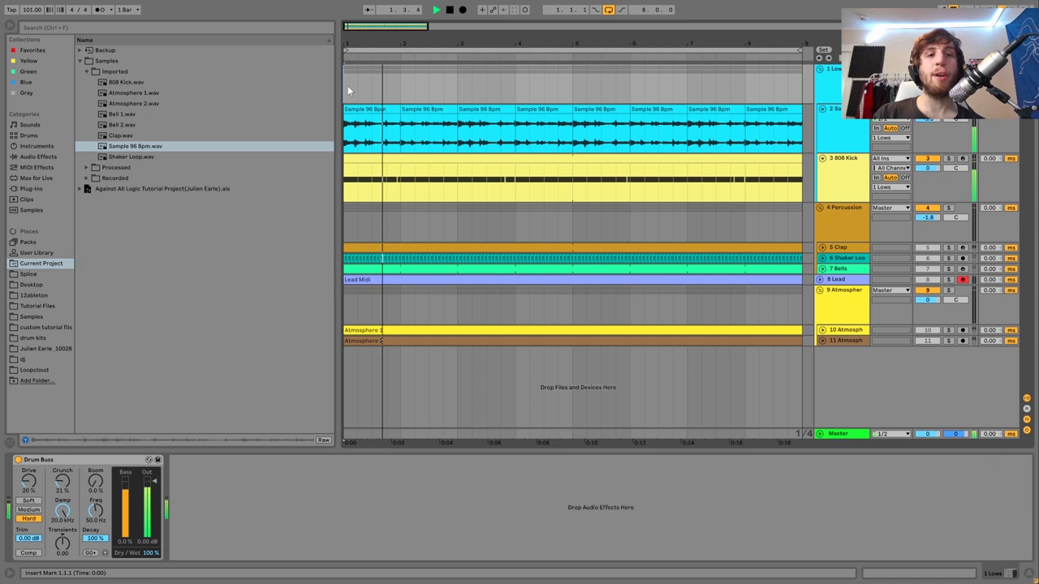
key("space")
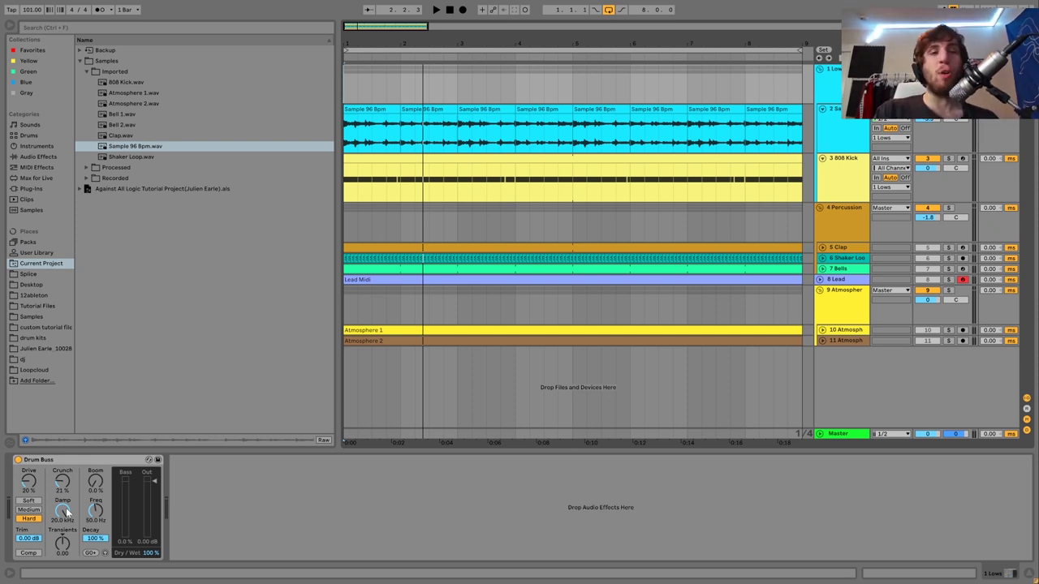
key("space")
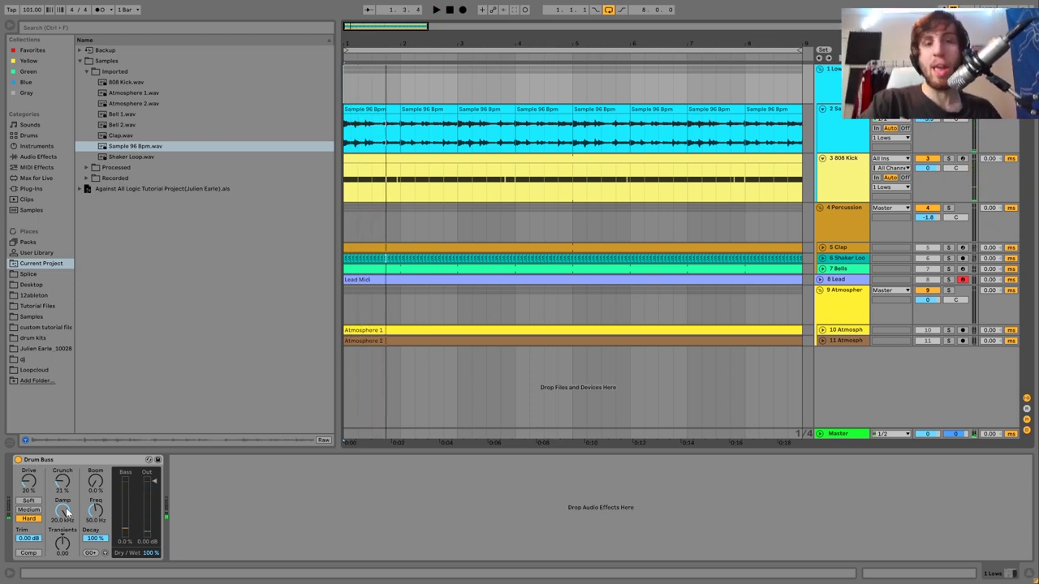
key("space")
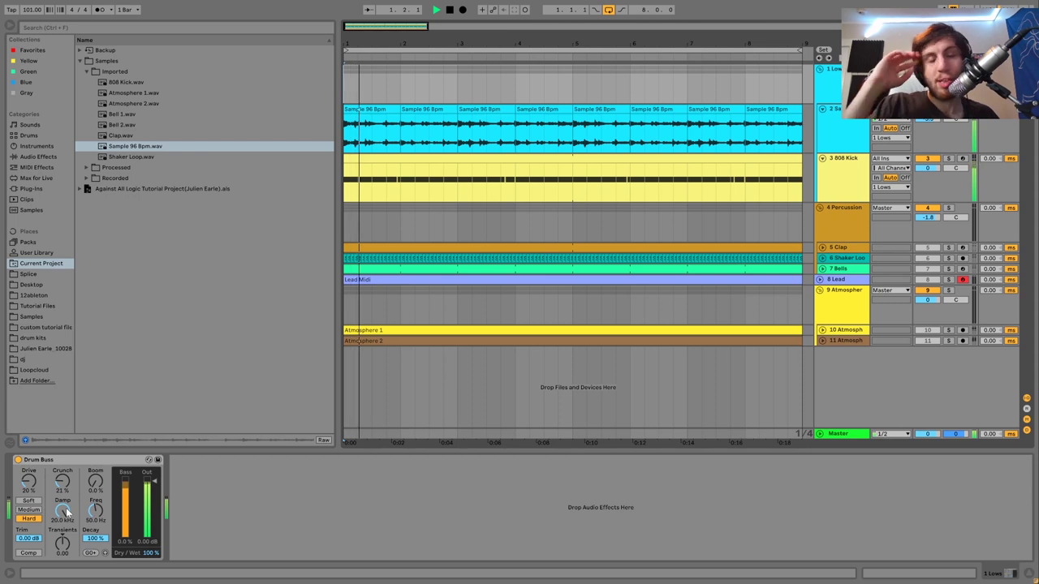
key("space")
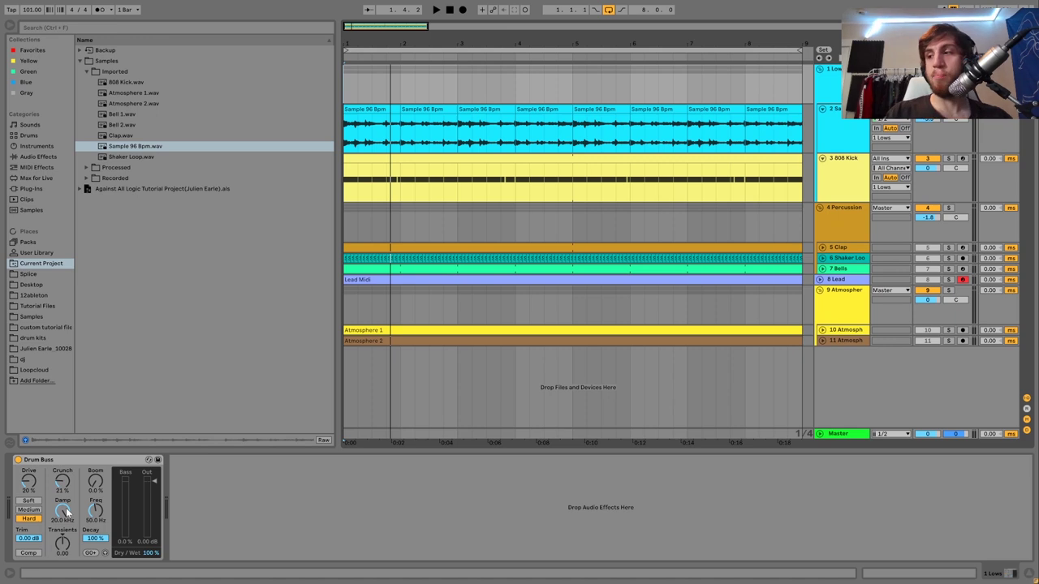
key("space")
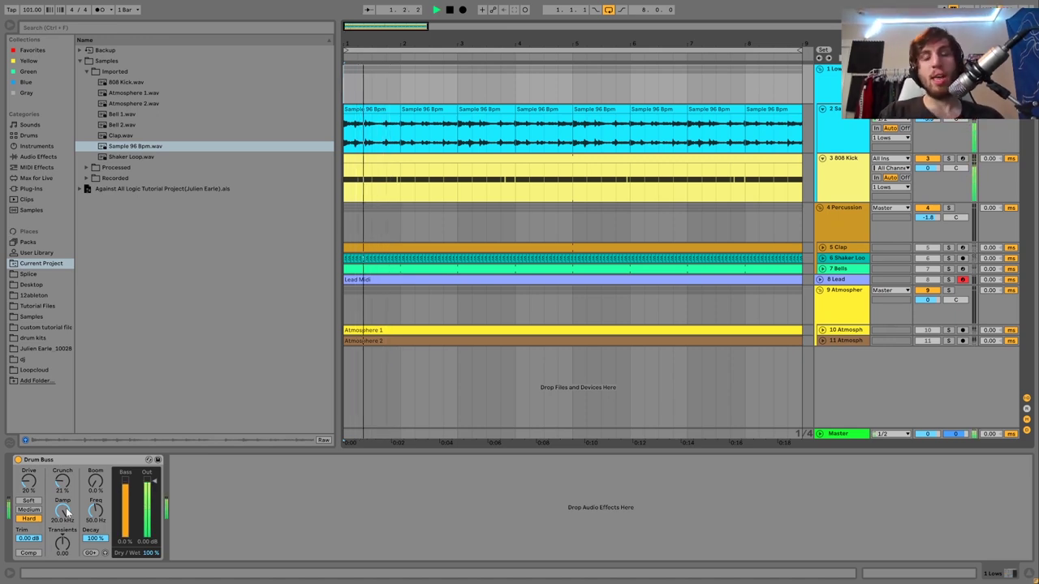
key("space")
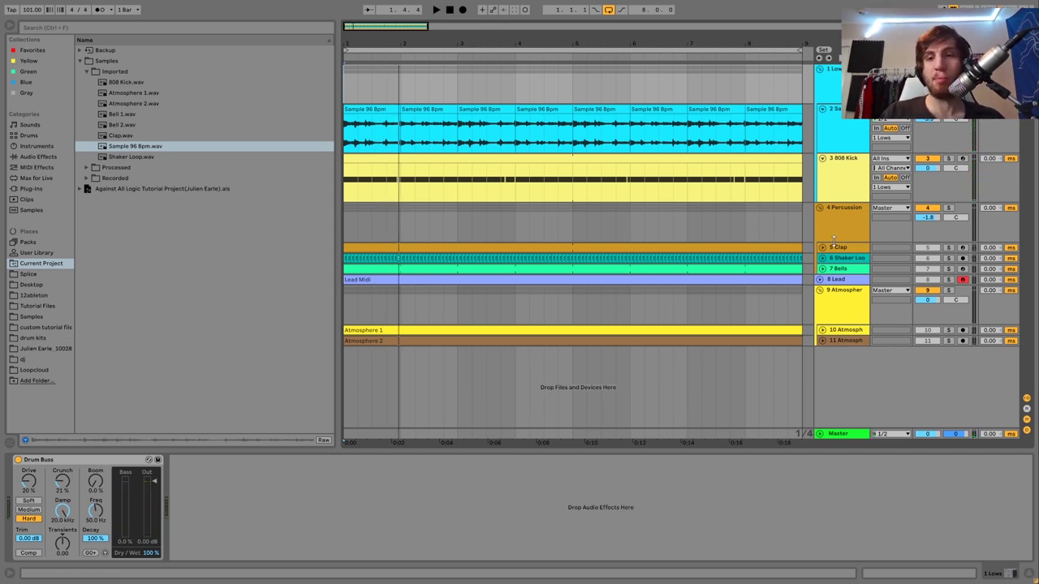
key("space")
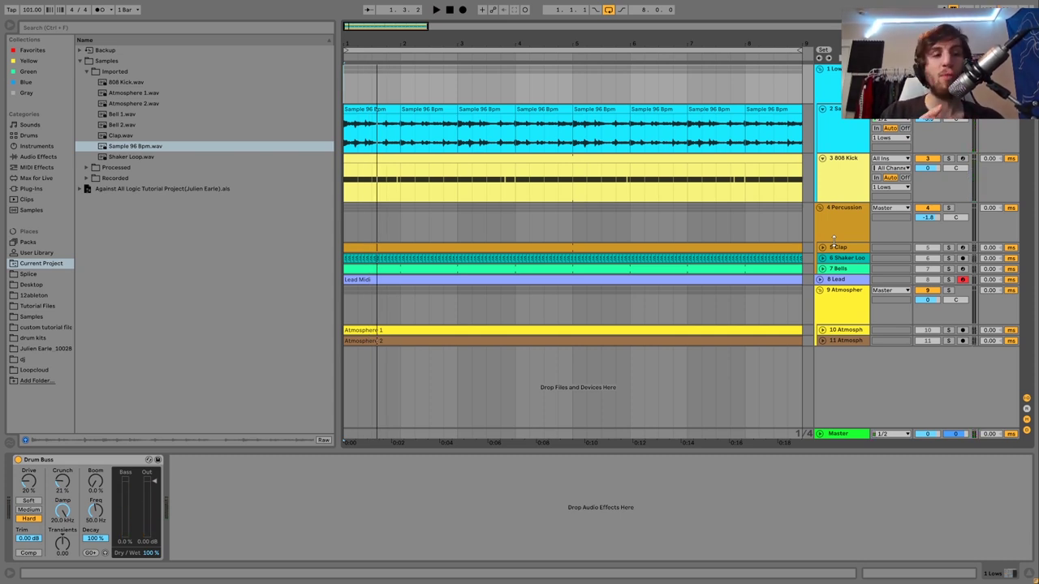
key("space")
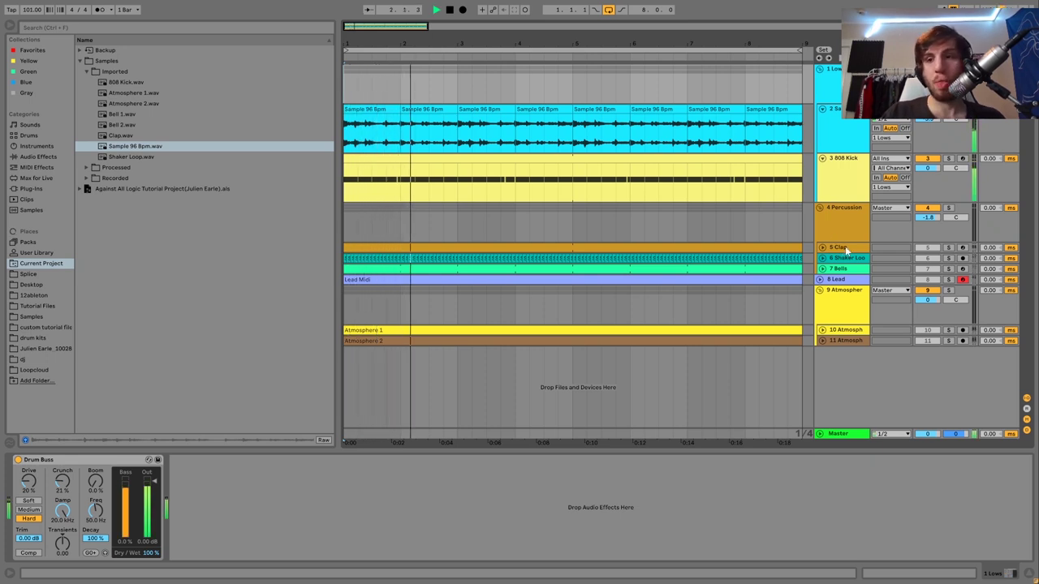
- Solo the Percussion group and play the loop from the beginning
left_click(947, 248)
left_click(948, 208)
key("space")
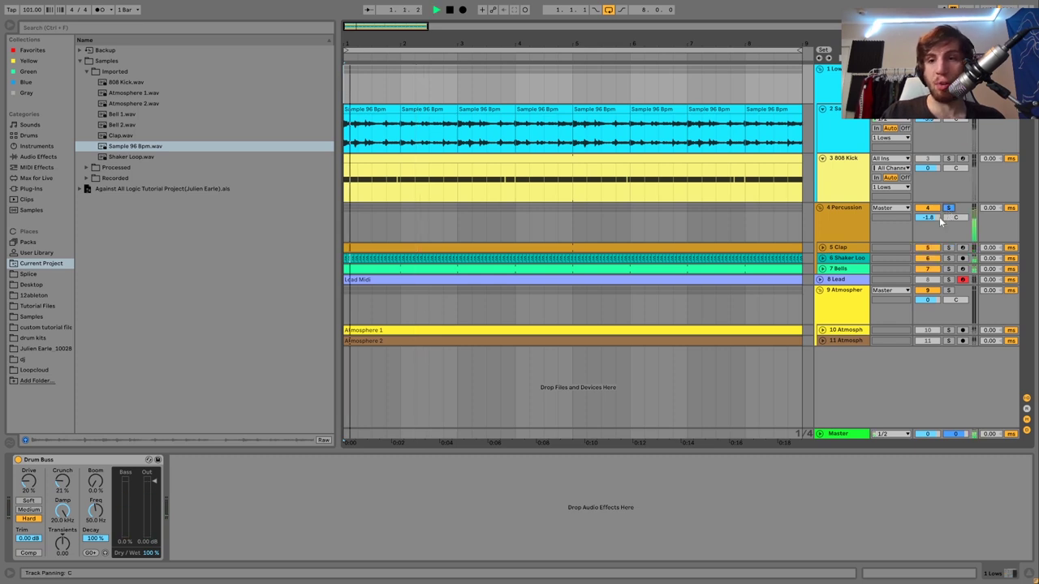
- Unfold the Clap track to show its effects, solo it and play the loop
left_click(822, 247)
left_click(831, 247)
left_click(948, 247)
key("space")
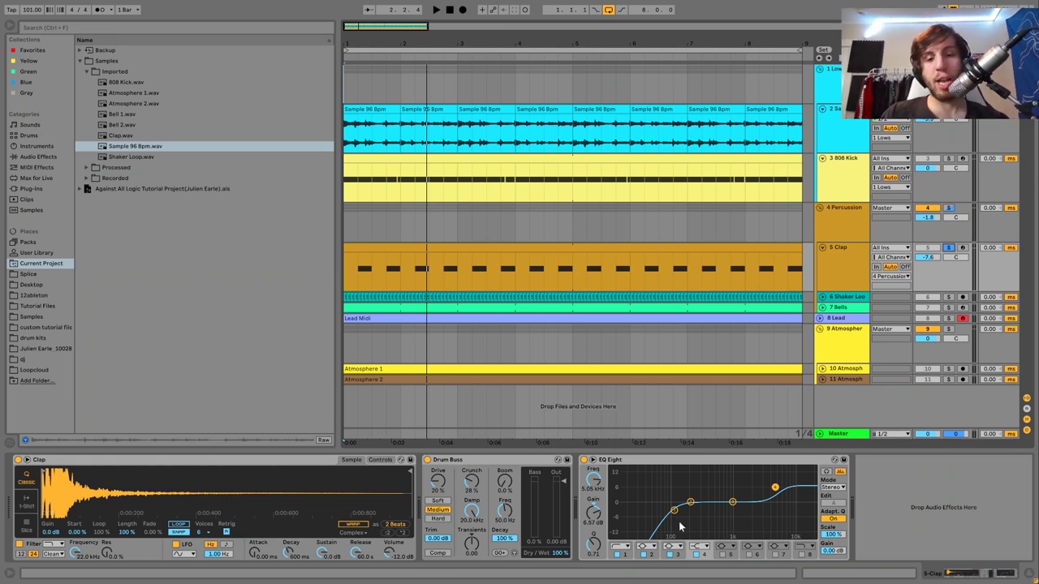
key("space")
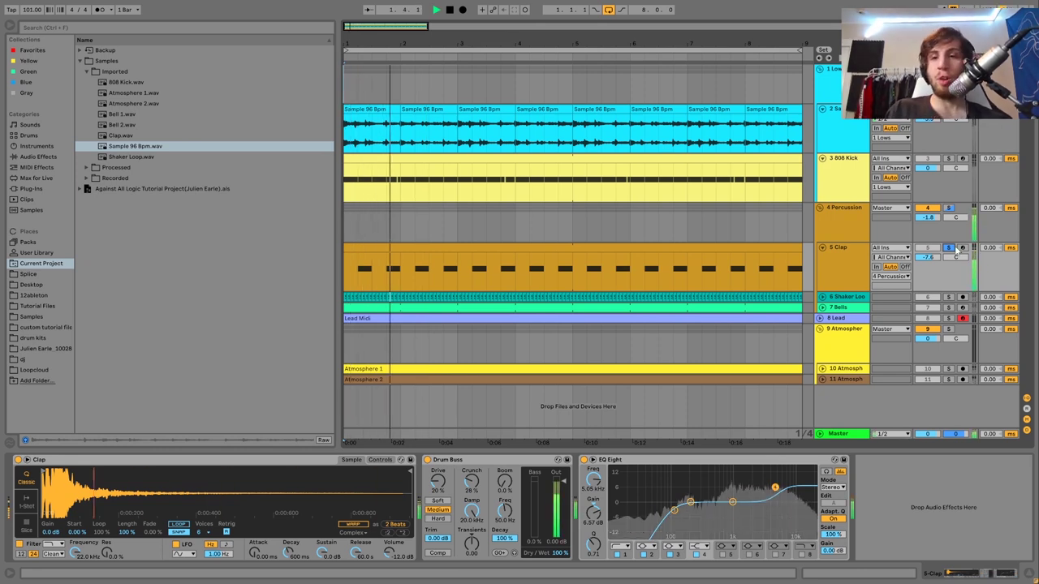
- Turn off the Clap track's solo, select the track and play the full mix from the beginning several times
key("space")
key("space")
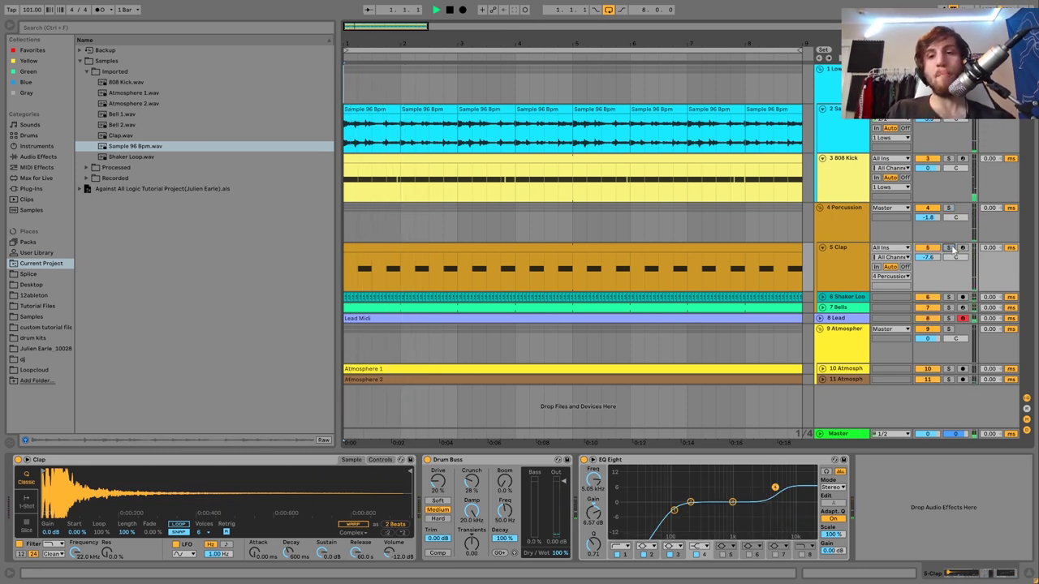
left_click(843, 262)
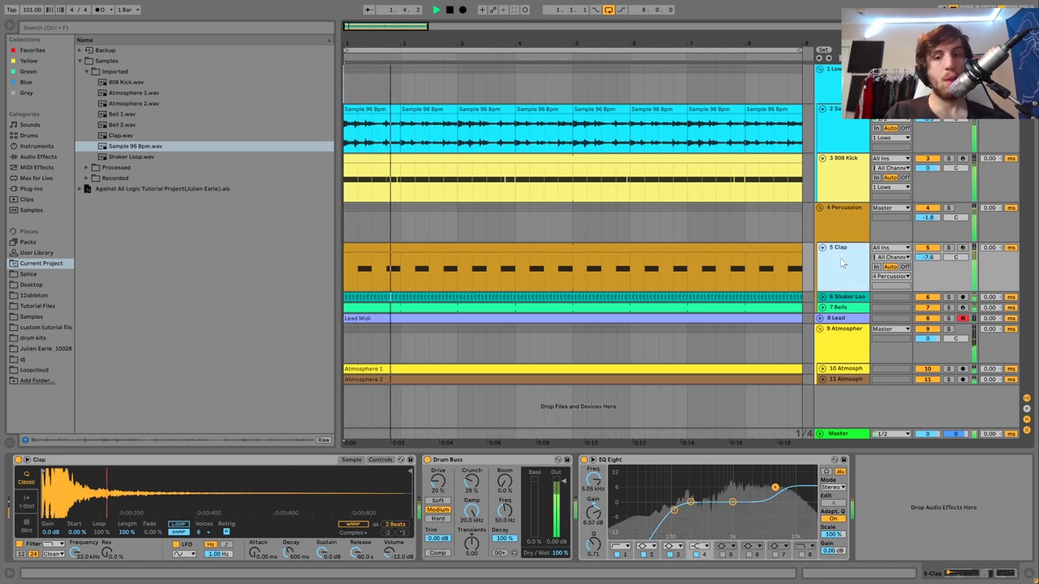
key("space")
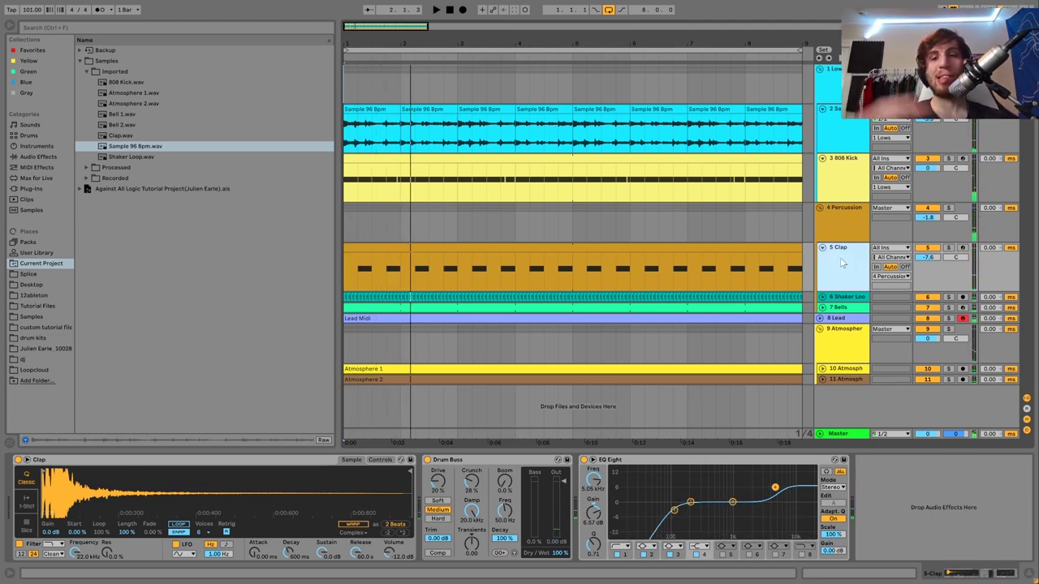
key("space")
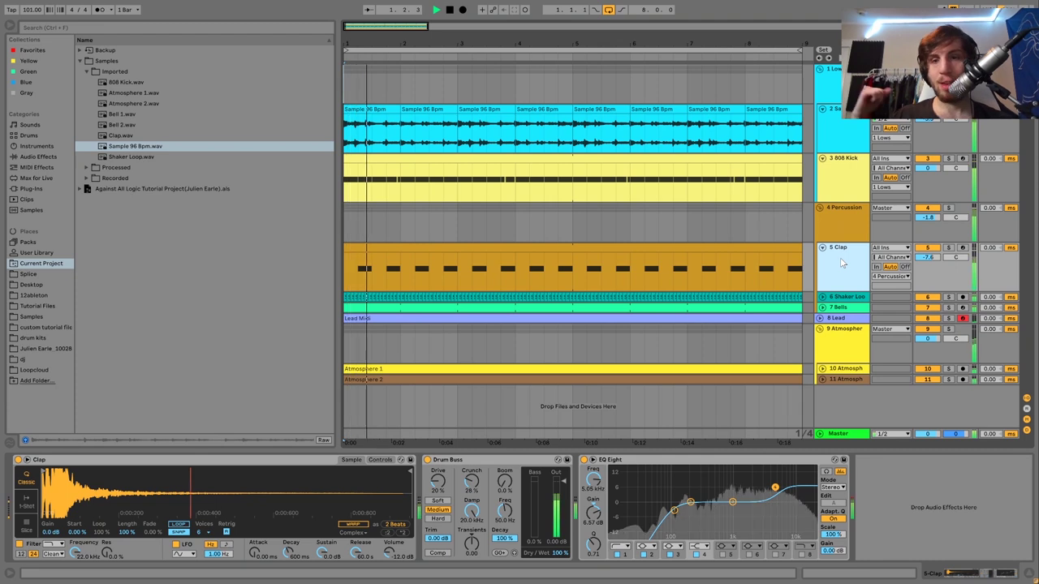
key("space")
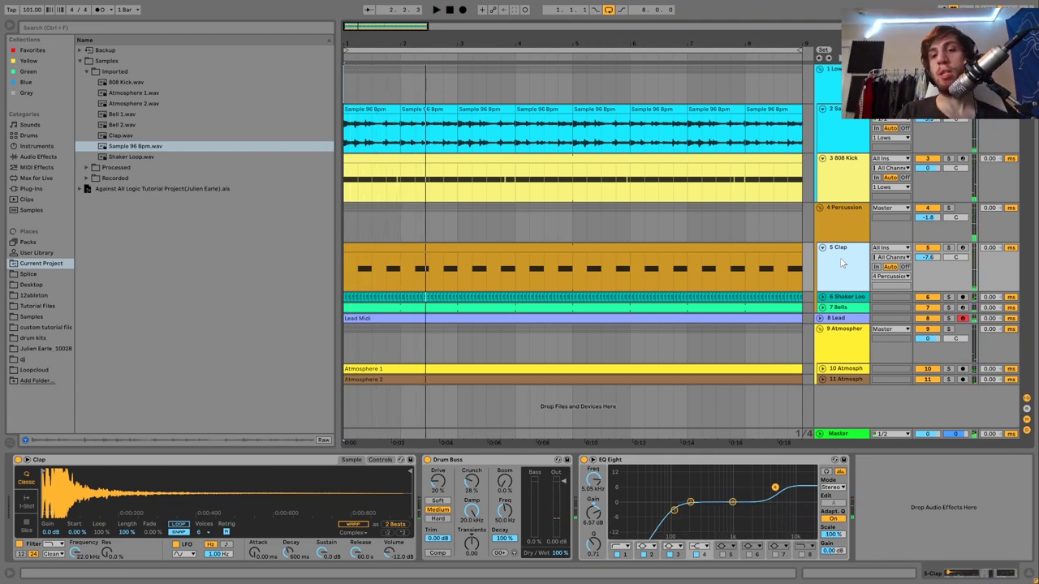
key("space")
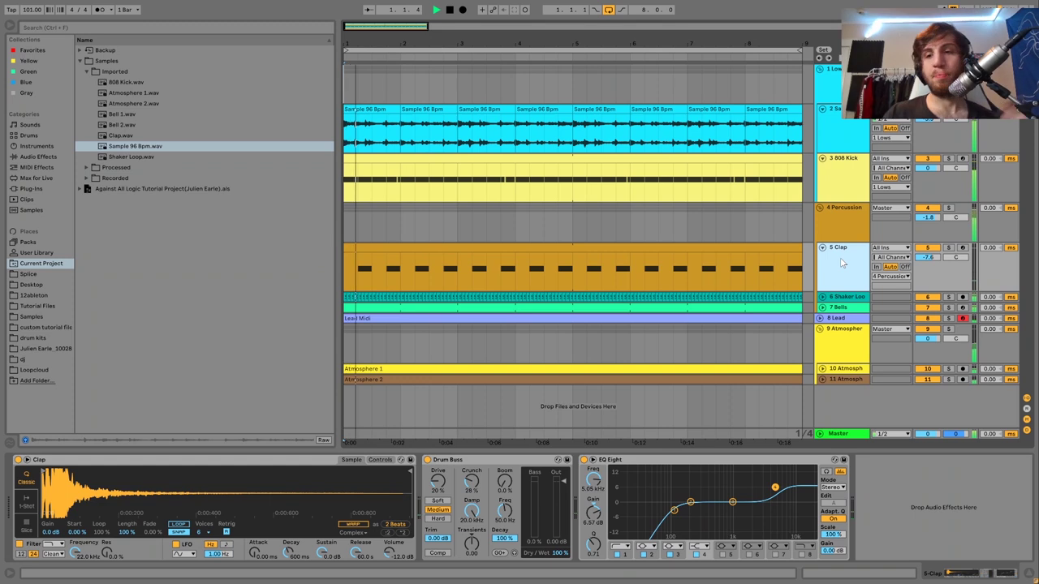
key("space")
- Solo and unfold the Shaker Loop track, show its effects and play the loop from the beginning
left_click(948, 297)
left_click(823, 297)
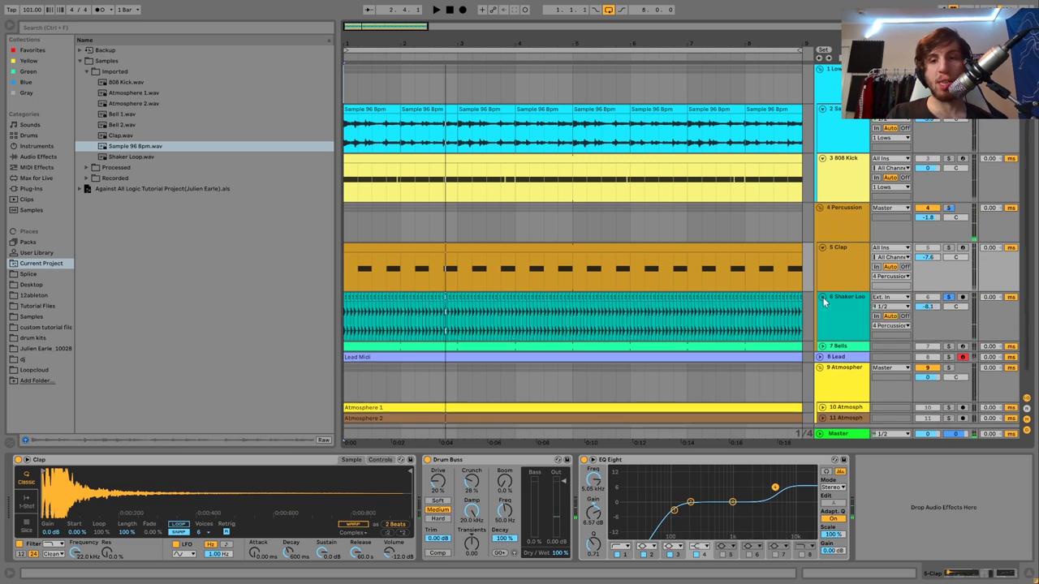
left_click(847, 305)
key("space")
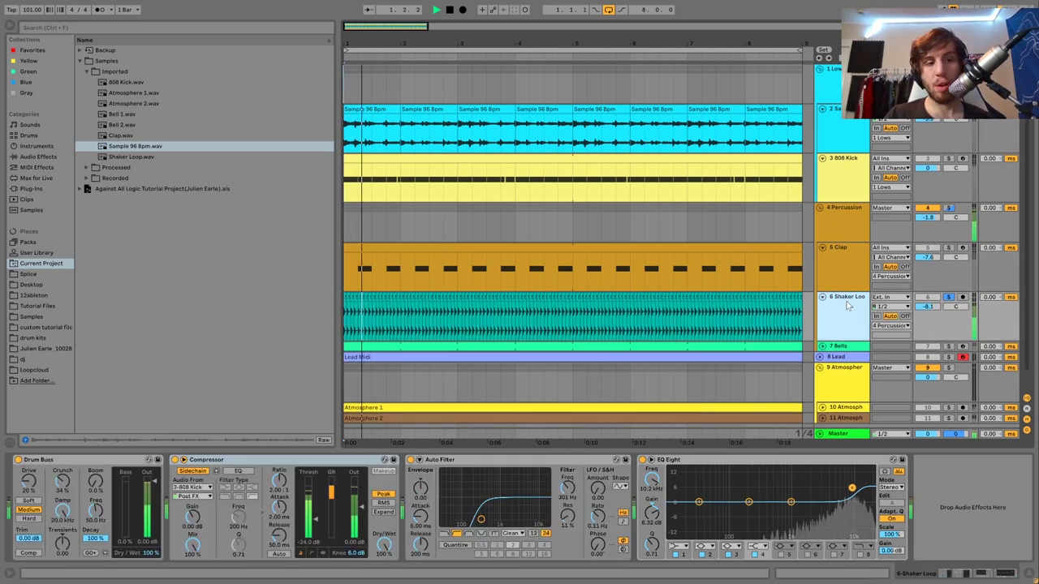
key("space")
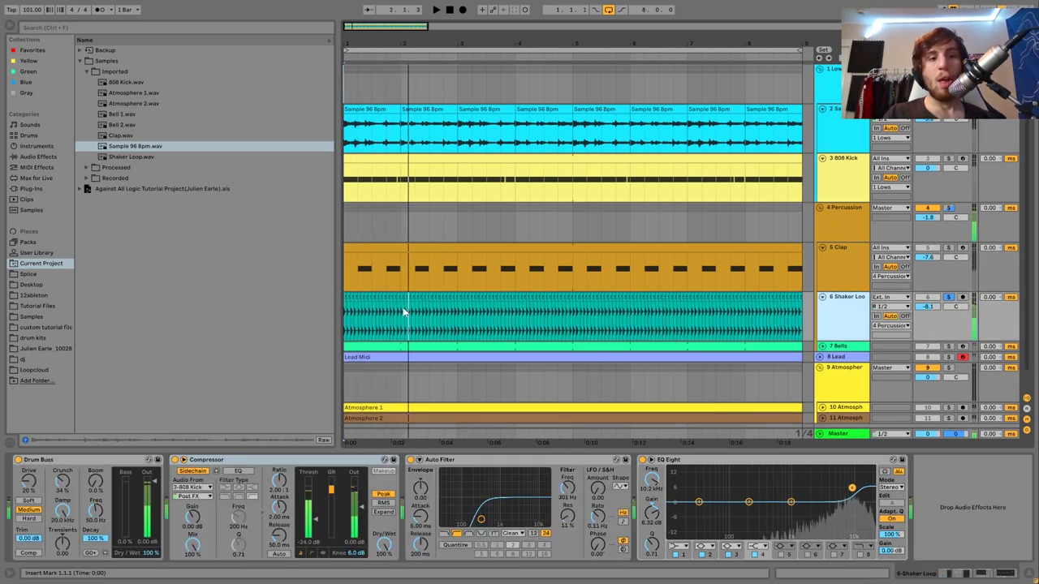
- Select the first shaker clip at bar 1, preview Shaker Loop.wav in the browser and examine the repeated clips during playback
left_click(345, 298)
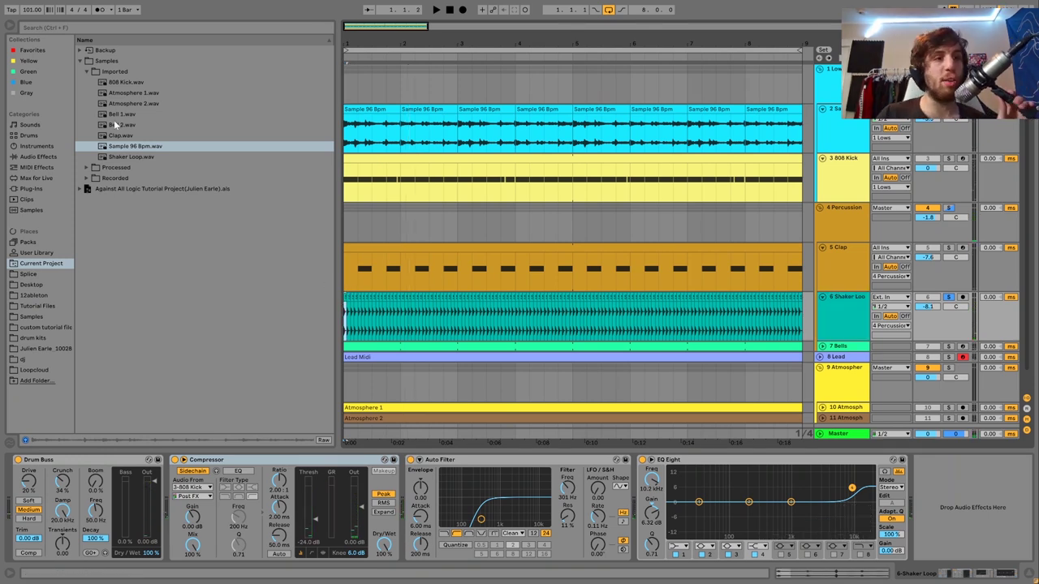
left_click(140, 157)
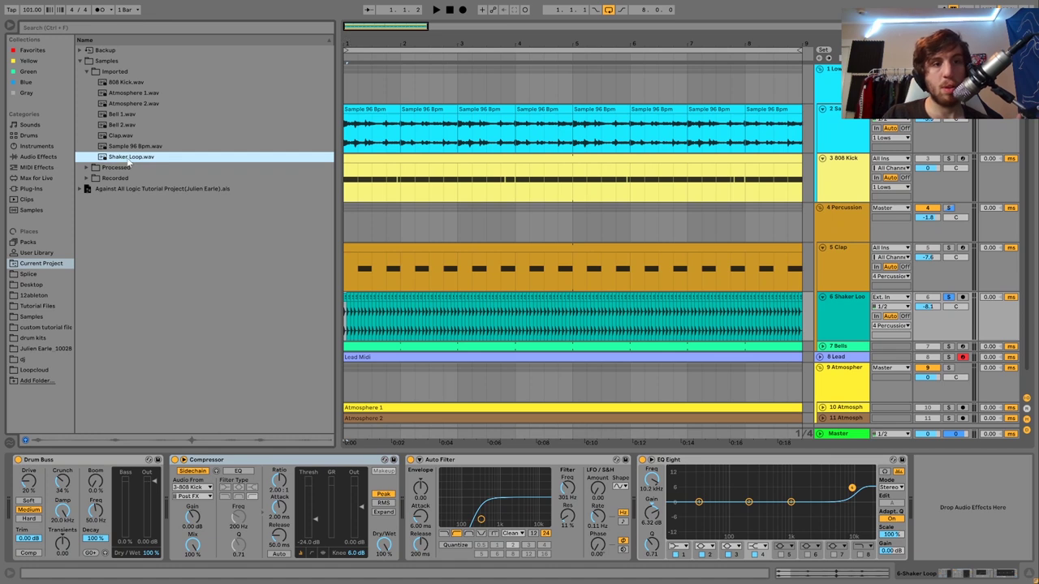
scroll(344, 41, "up", 3)
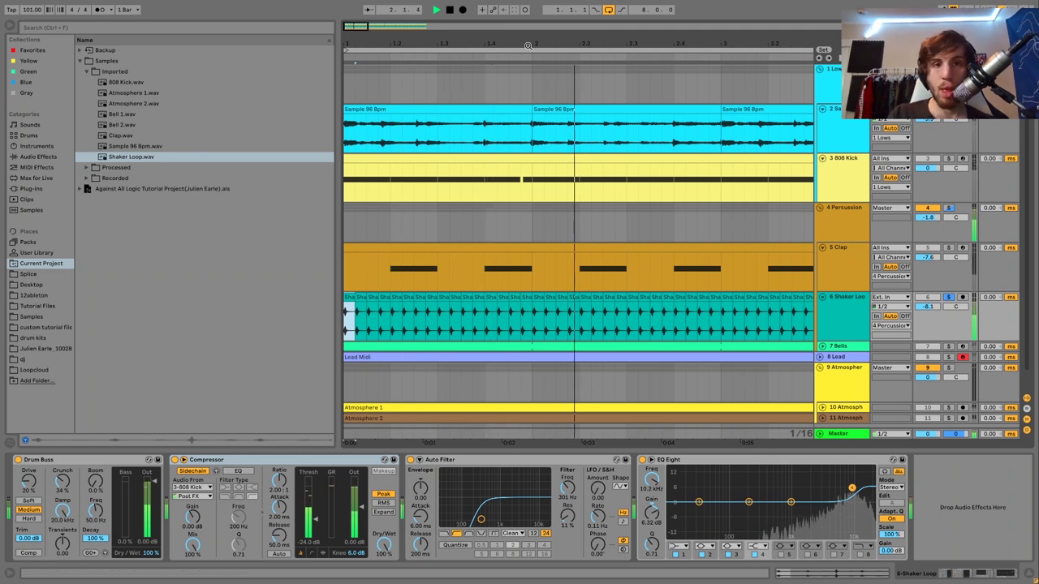
mouse_move(353, 61)
left_mouse_down()
mouse_move(353, 43)
mouse_move(343, 68)
left_mouse_up()
key("space")
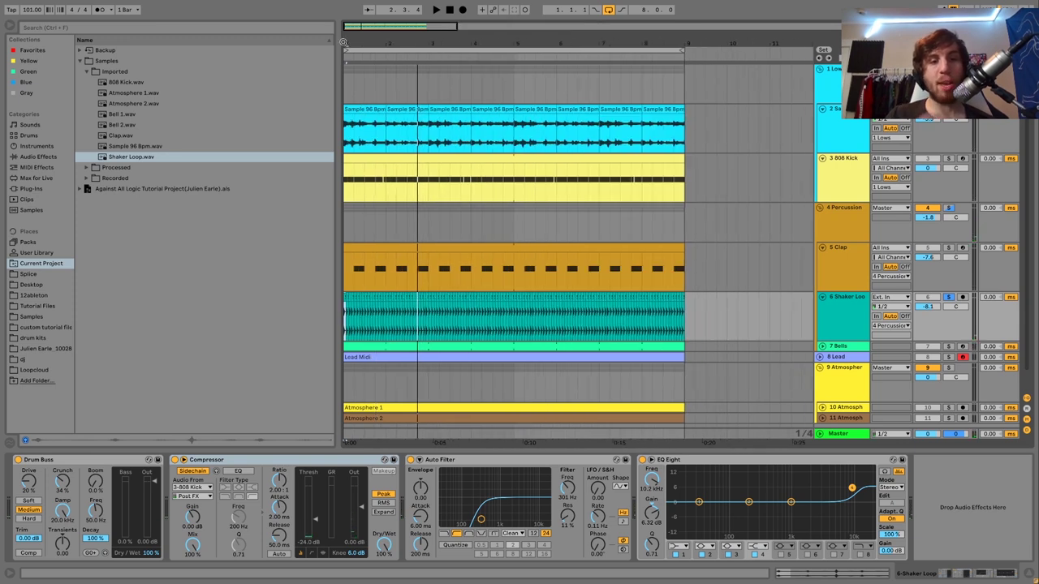
- Play the shaker on its own and together with the temporarily soloed 808 Kick, with the Shaker Loop track selected again
key("space")
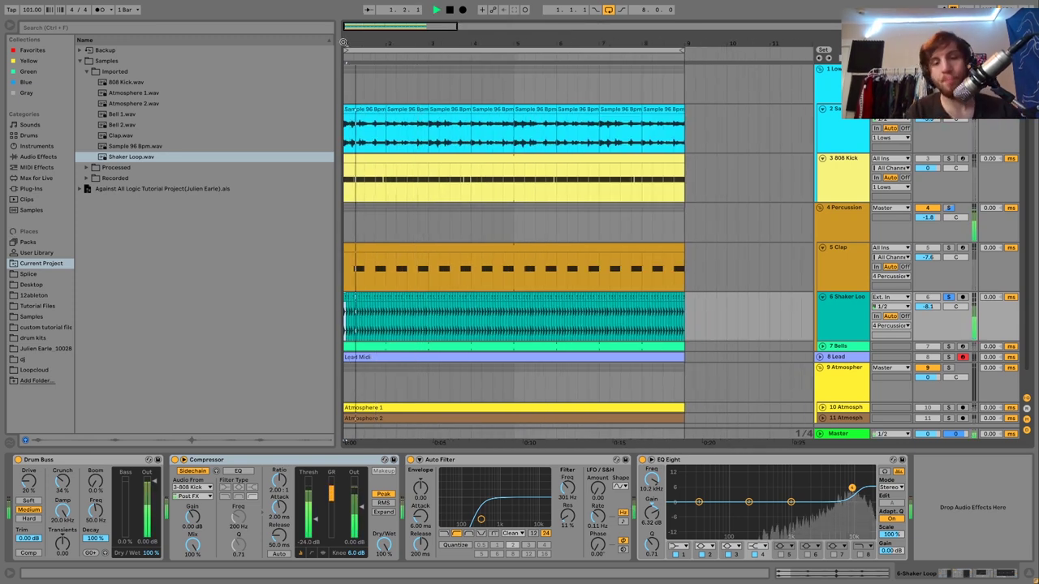
key("space")
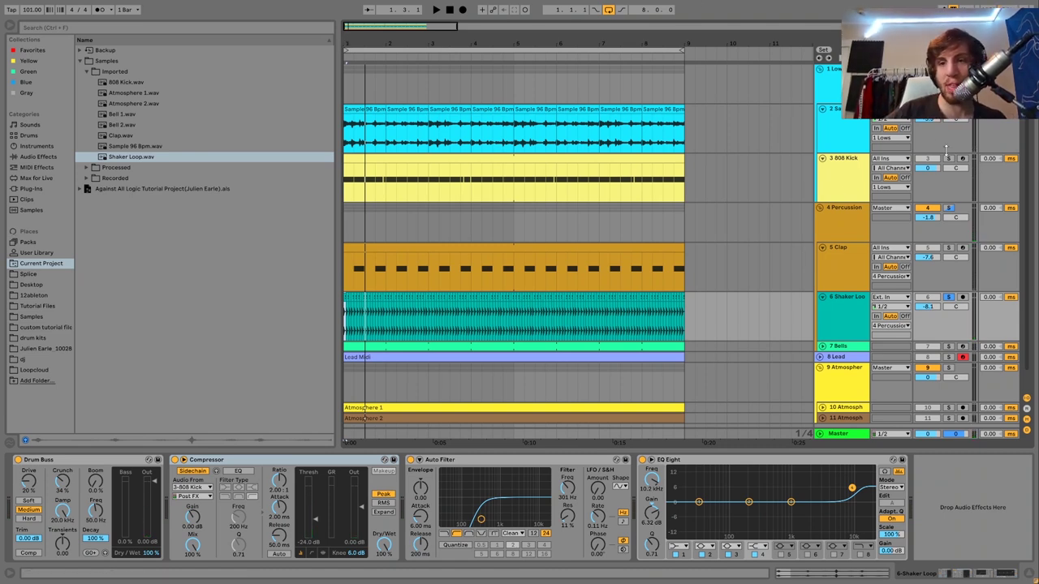
key("space")
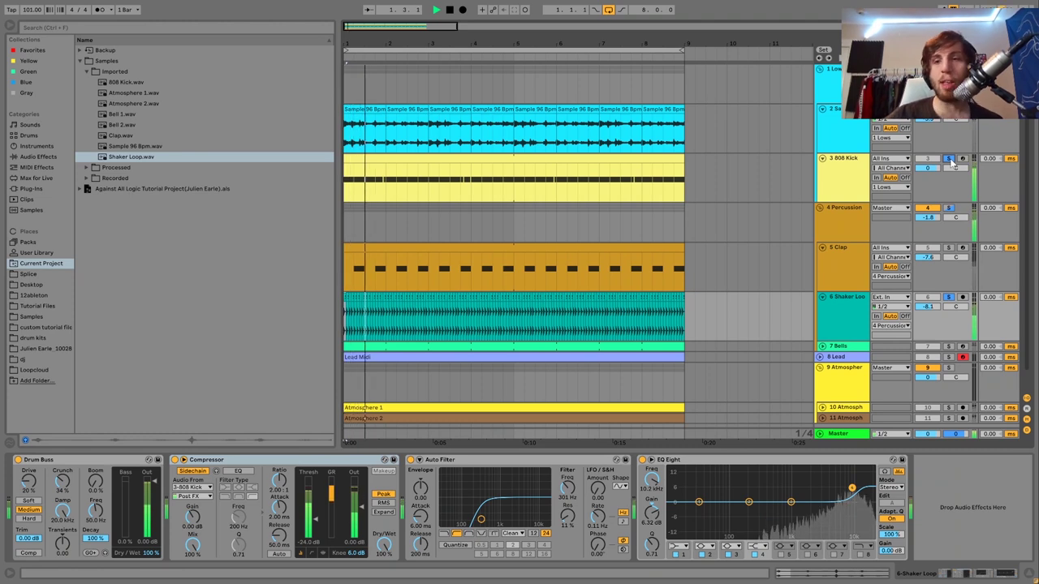
key("space")
left_click(862, 312)
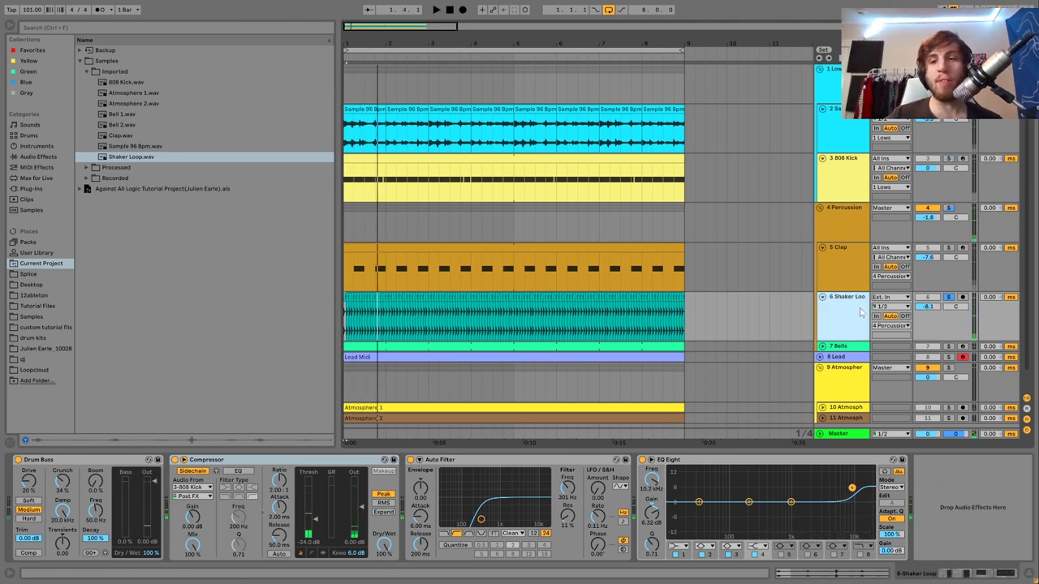
- Compare the shaker with its kick-sidechained Compressor off and on, ending with the Compressor switched on
left_click(175, 460)
key("space")
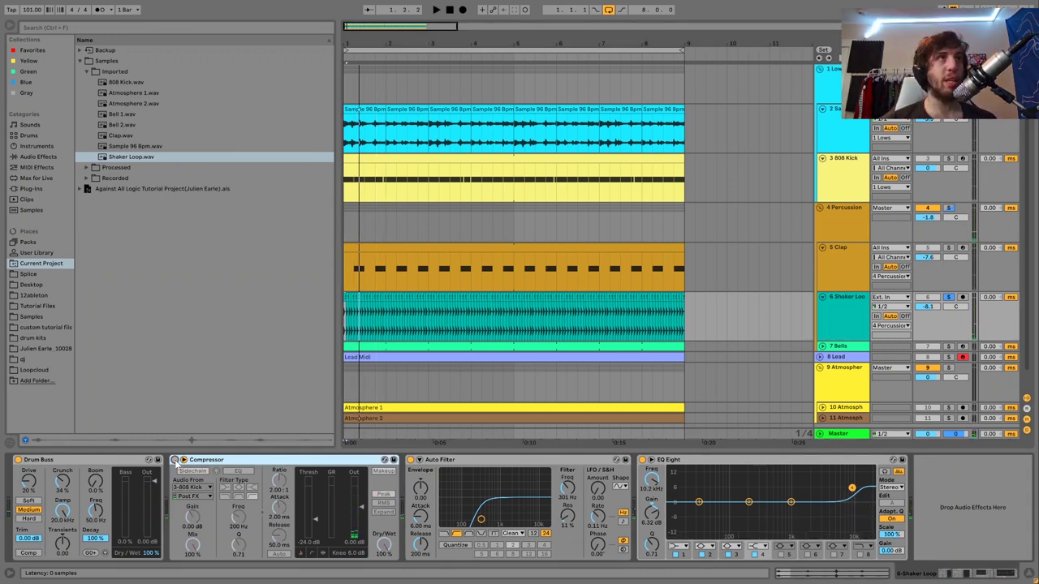
left_click(176, 460)
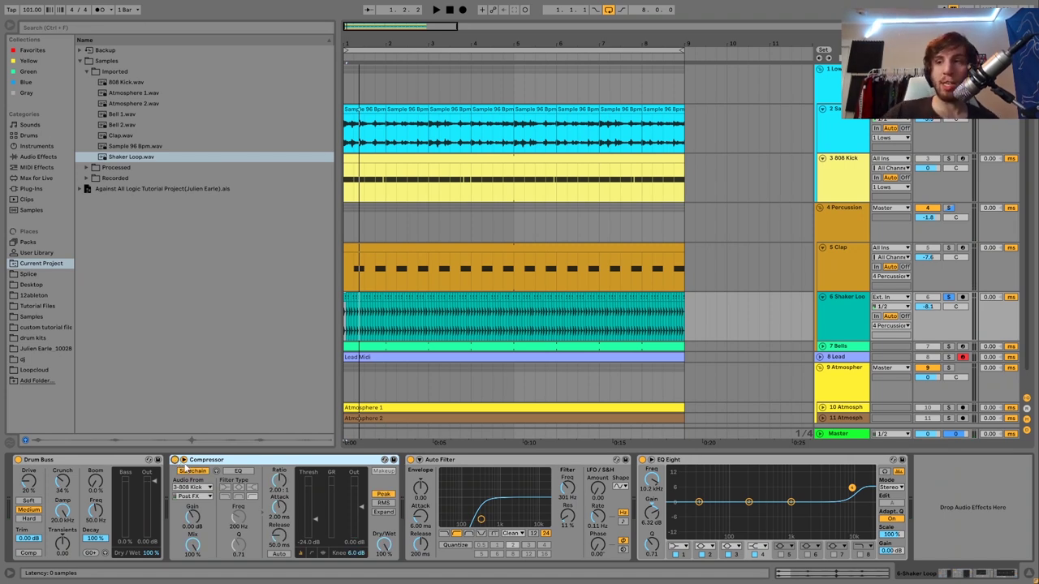
key("space")
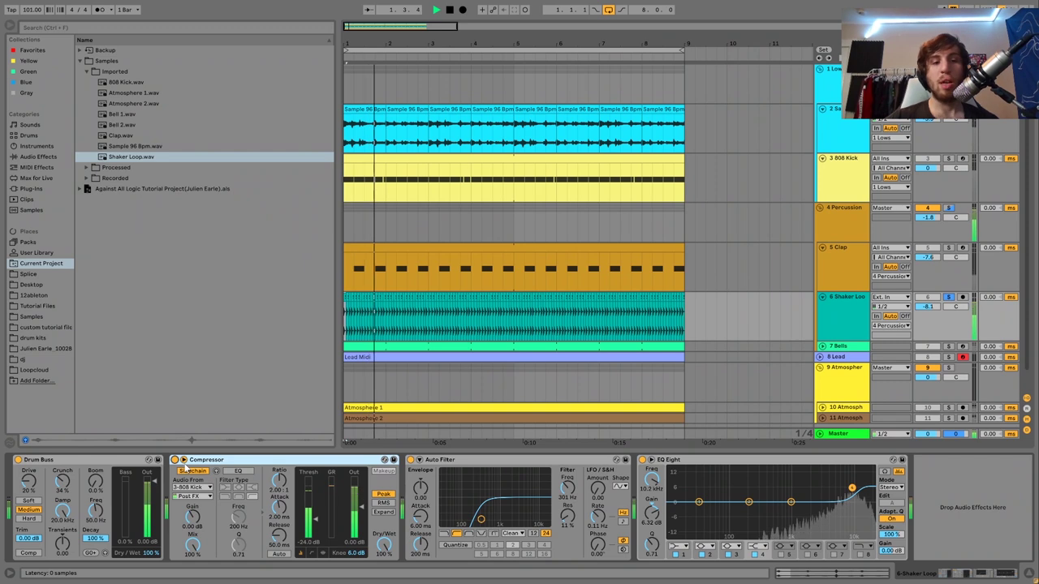
key("space")
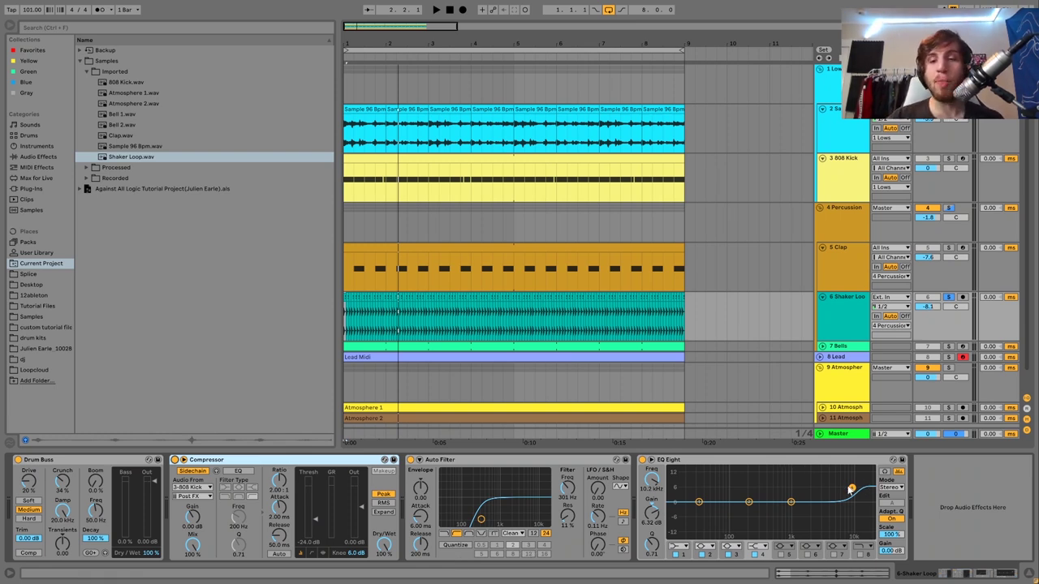
- Solo and unfold the Bells track to show its Drum Rack and effects while the loop plays
key("space")
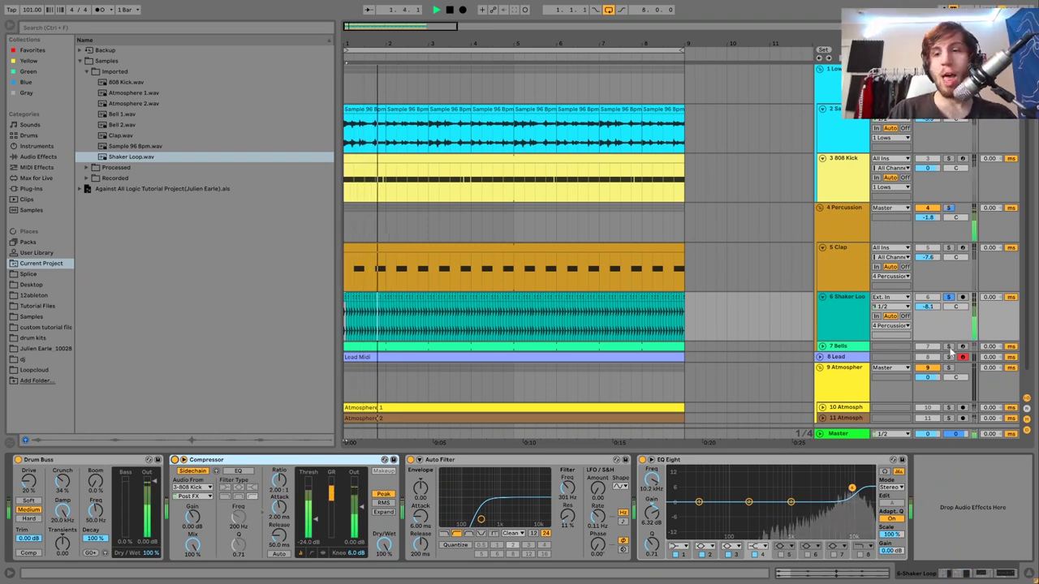
double_click(843, 349)
left_click(842, 349)
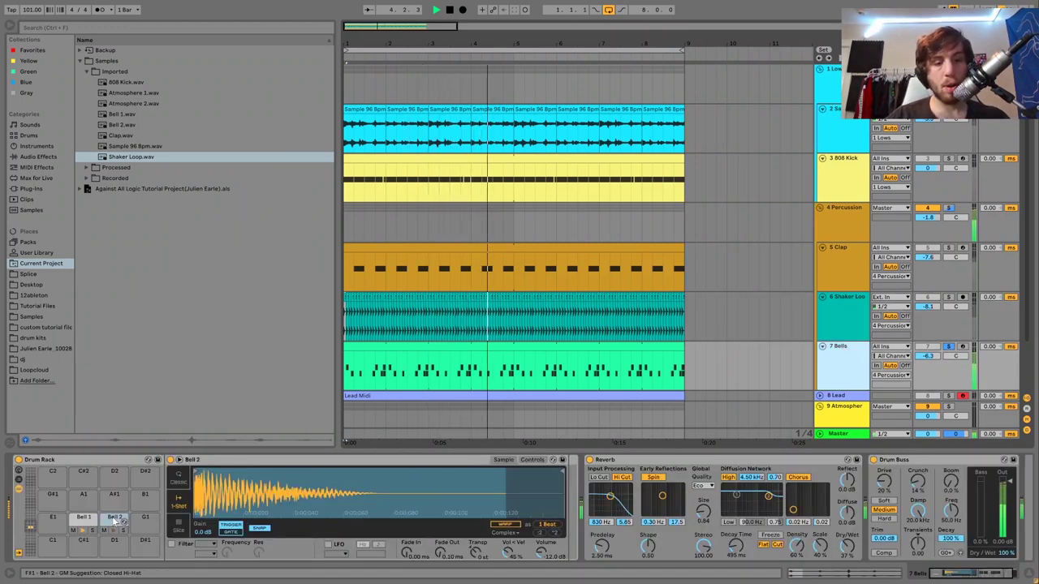
key("space")
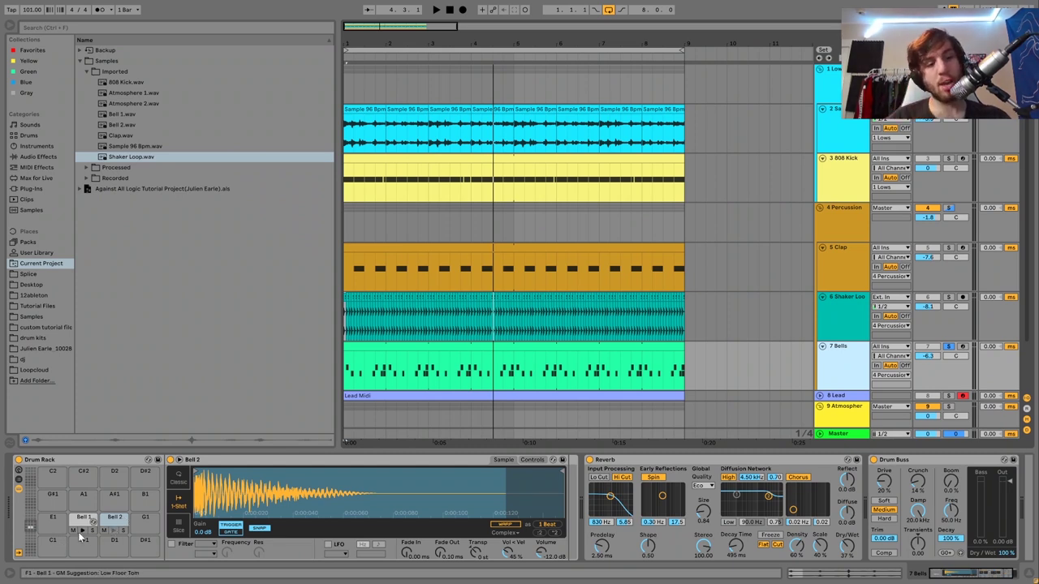
- Preview the Bell 2 pad in the Drum Rack and play the soloed bells from the beginning
left_click(116, 533)
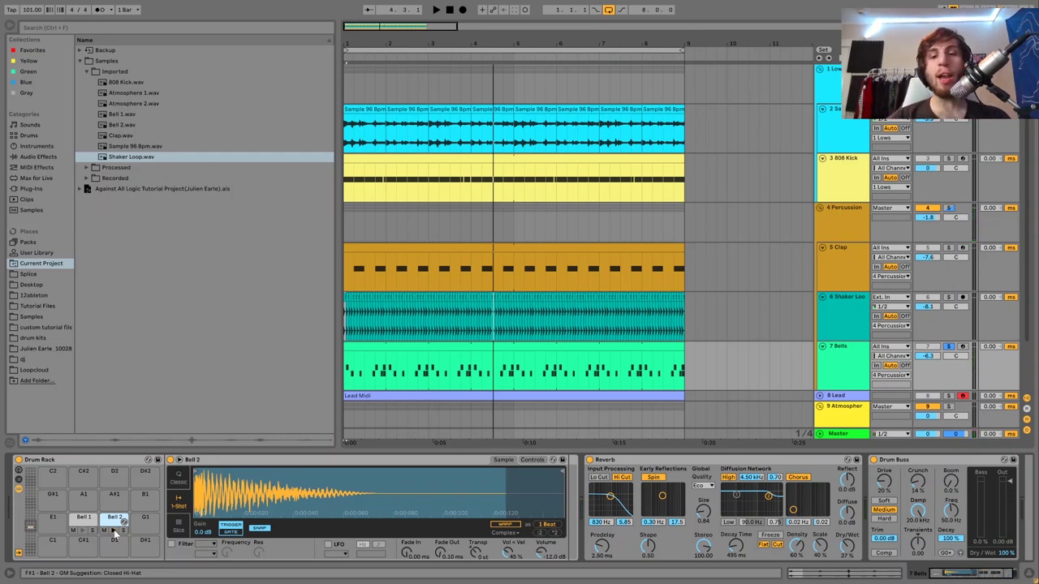
key("space")
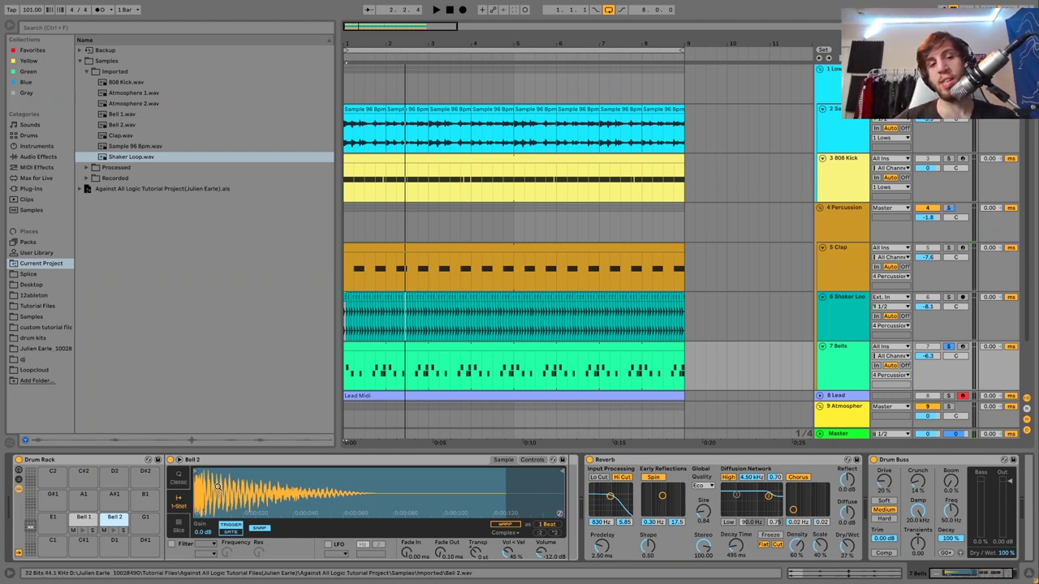
key("space")
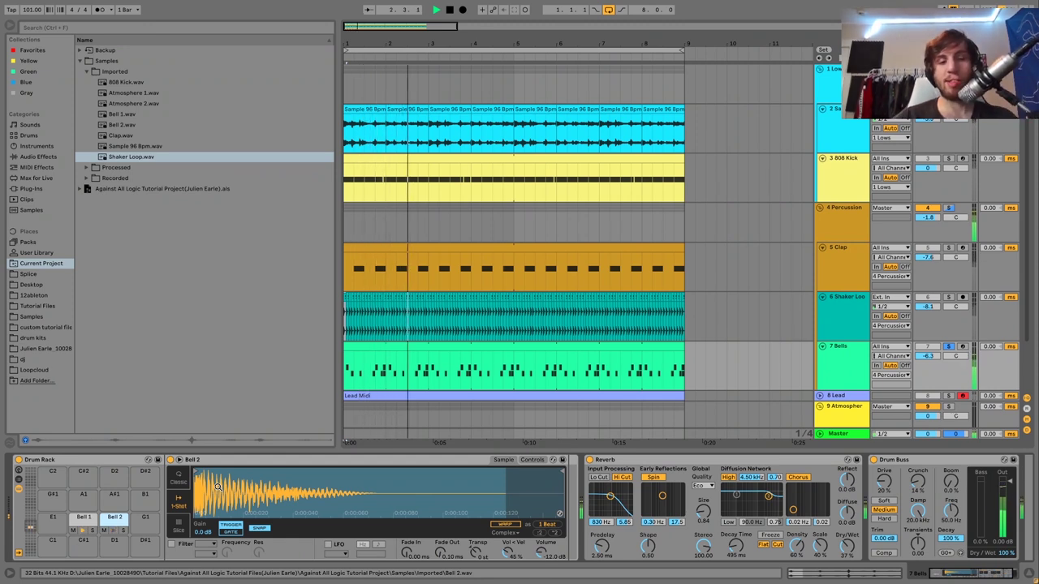
scroll(386, 489, "right", 3)
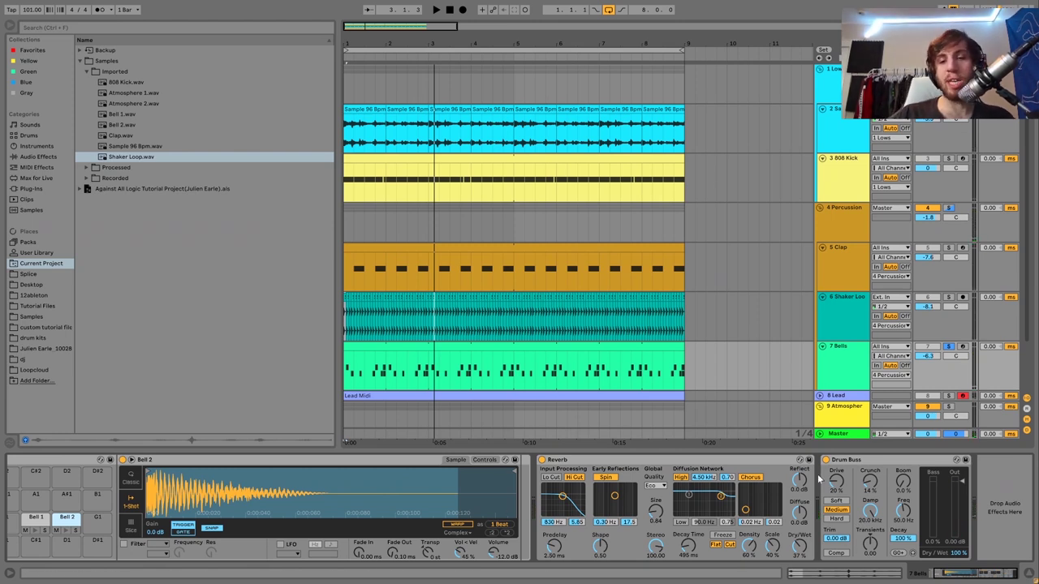
- Compare the bells with their Reverb off and on during playback, ending with the Reverb switched on
left_click(542, 461)
key("space")
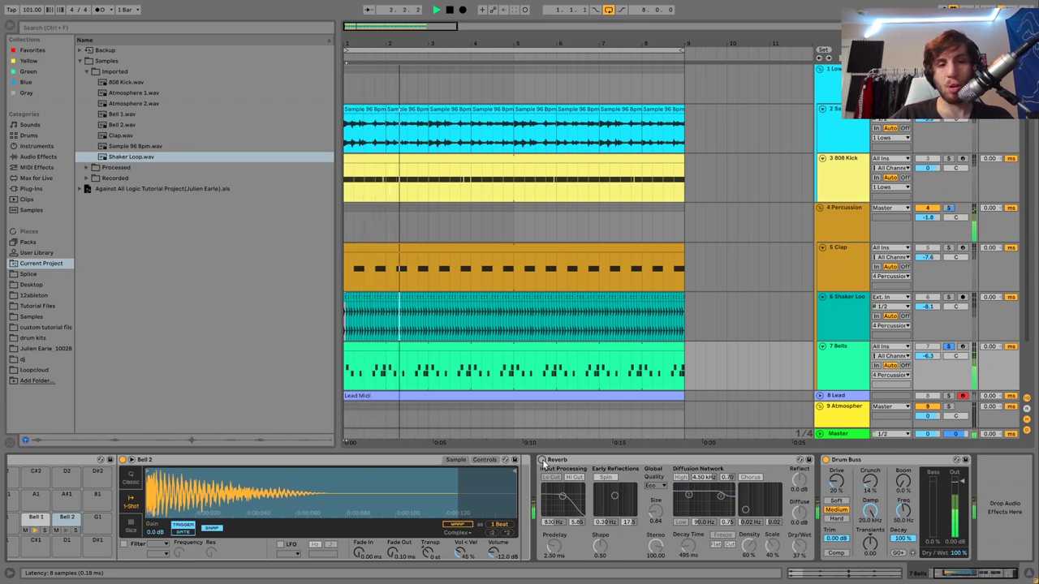
key("space")
left_click(542, 460)
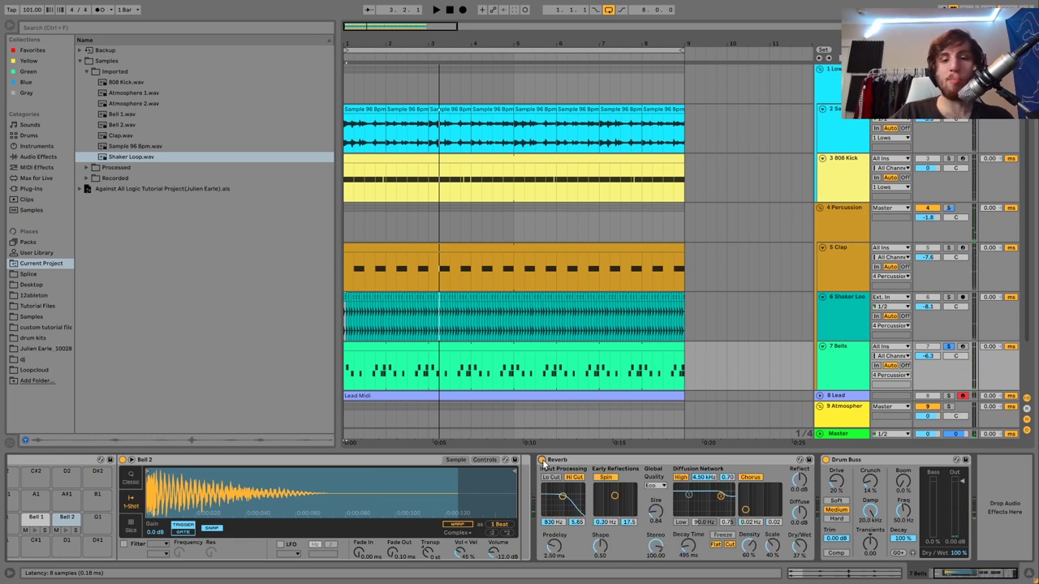
key("space")
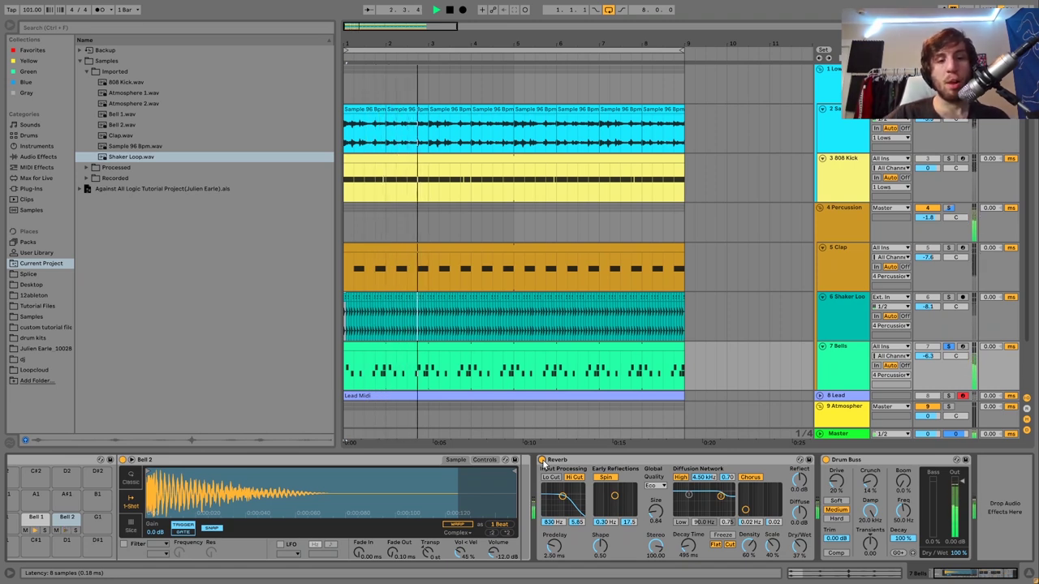
key("space")
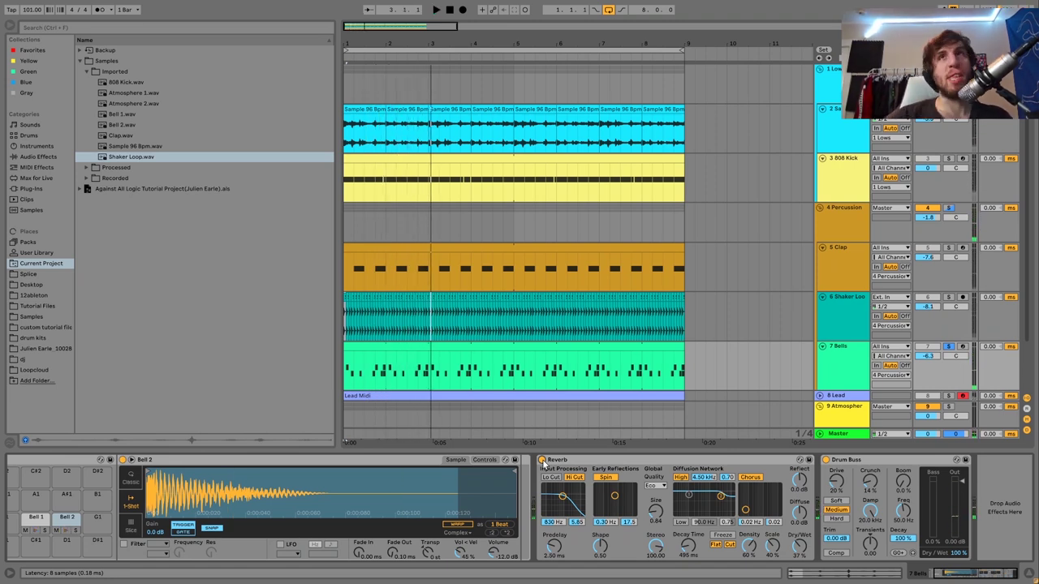
- Replay the soloed bells from the beginning several times to audition the active Reverb and Drum Buss
key("space")
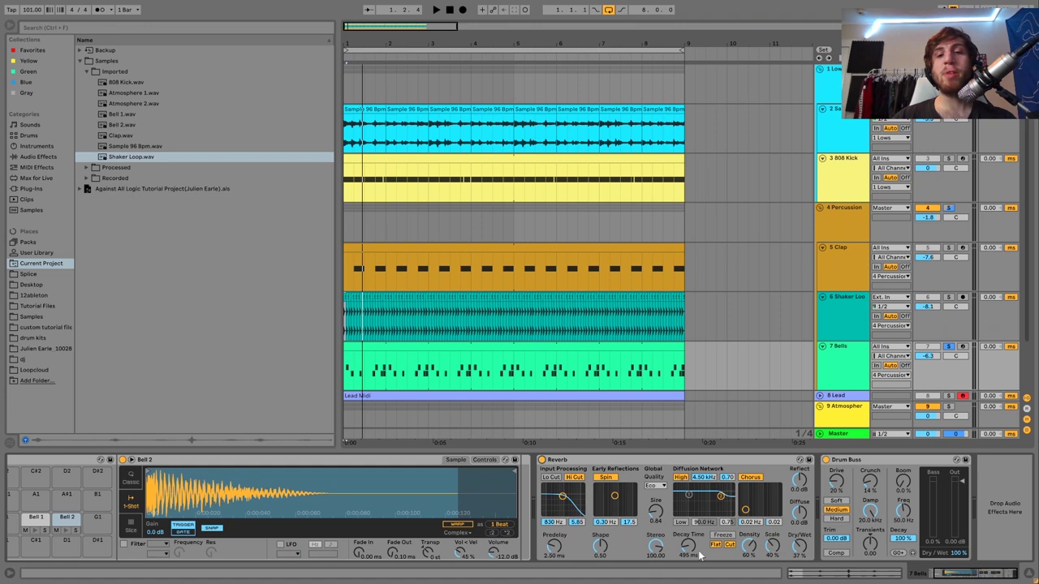
key("space")
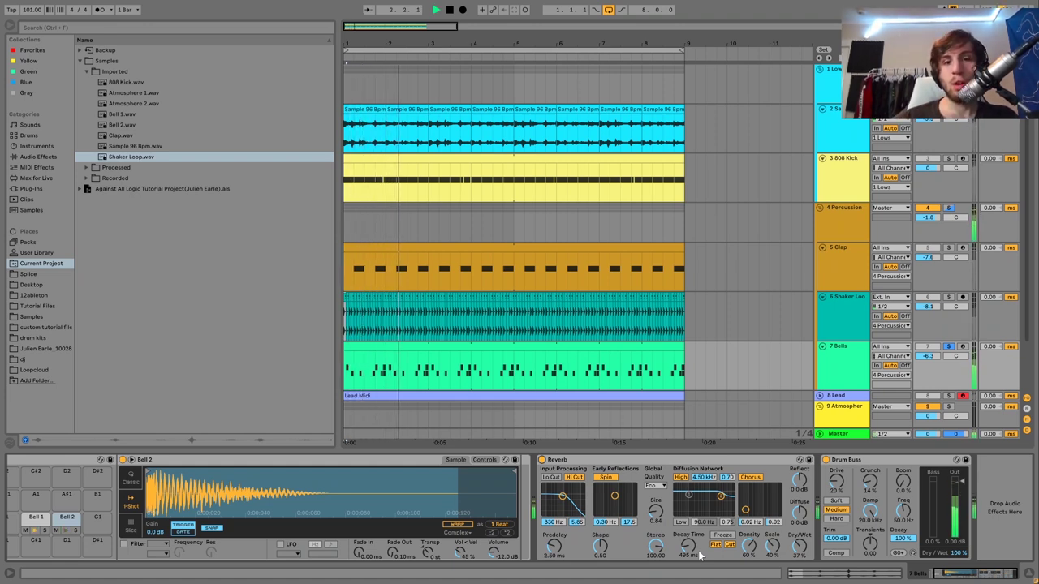
key("space")
key("space")
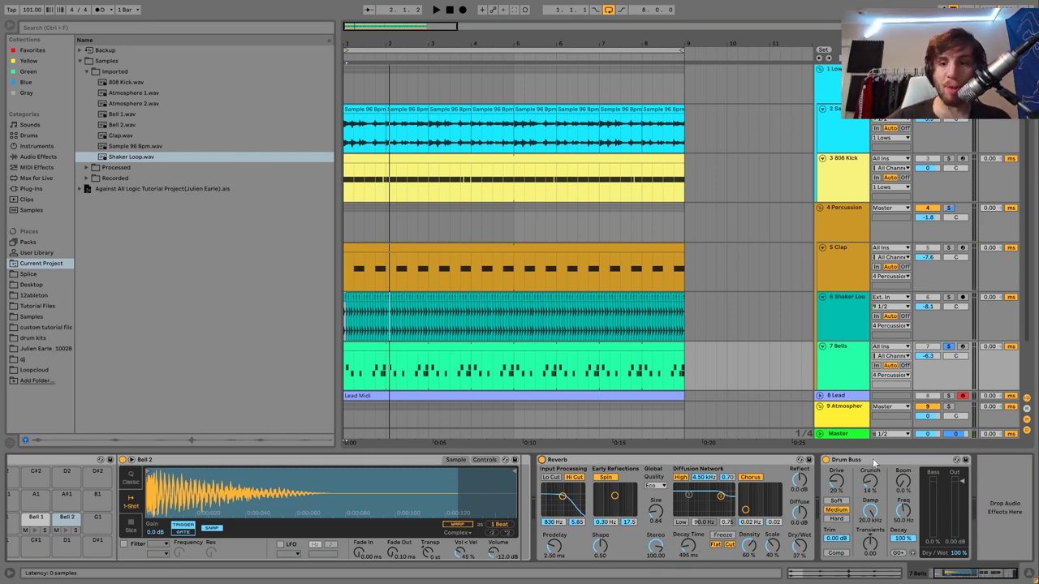
- Solo the Percussion group and compare it with its Drum Buss and Auto Filter off and on during playback
left_click(834, 216)
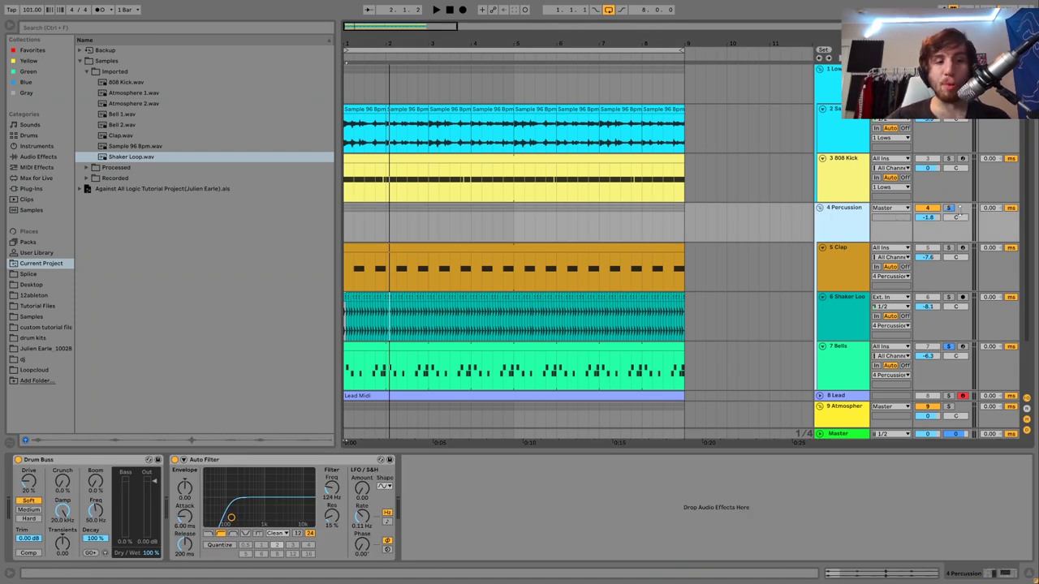
left_click(949, 208)
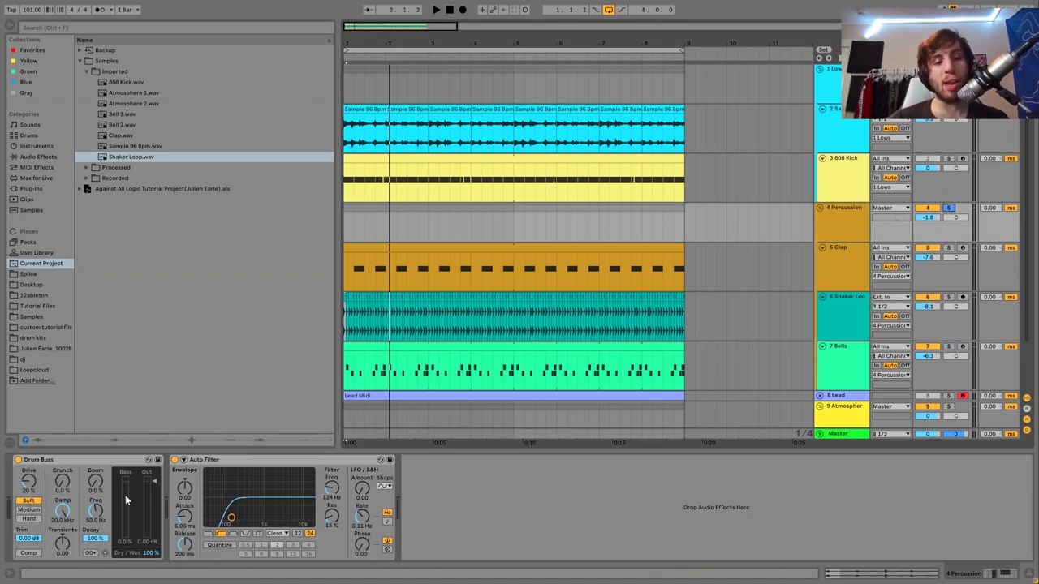
left_click(175, 459)
left_click(18, 460)
key("space")
left_click(18, 461)
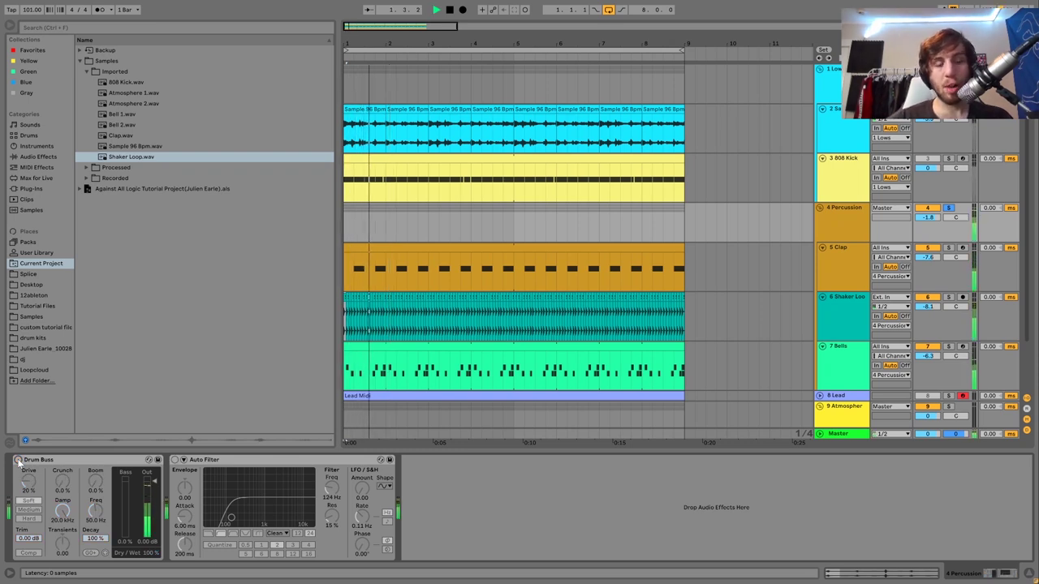
key("0")
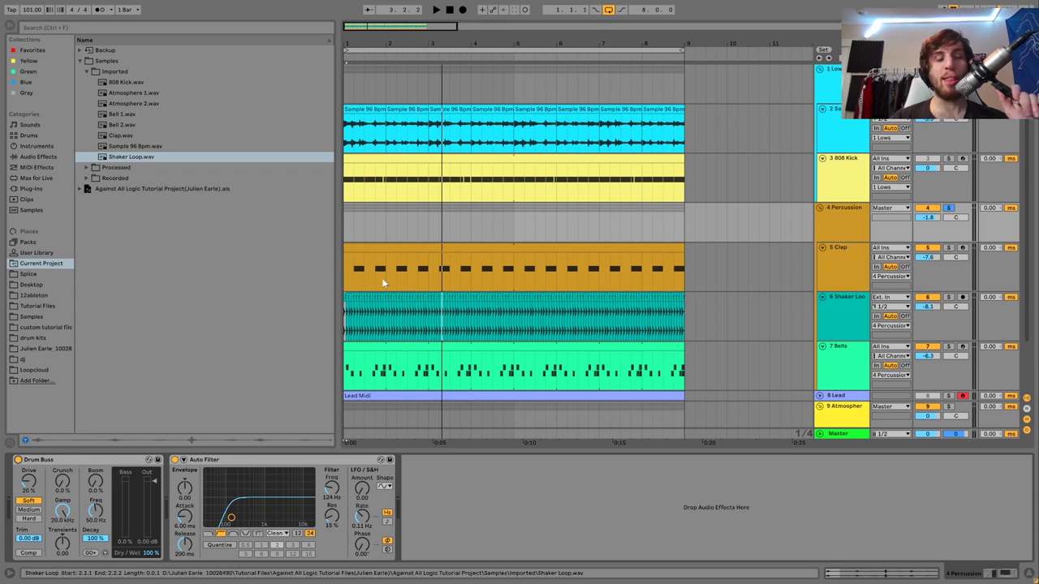
- Replay the soloed Percussion group from the beginning with its Drum Buss and Auto Filter active
left_click(347, 233)
key("space")
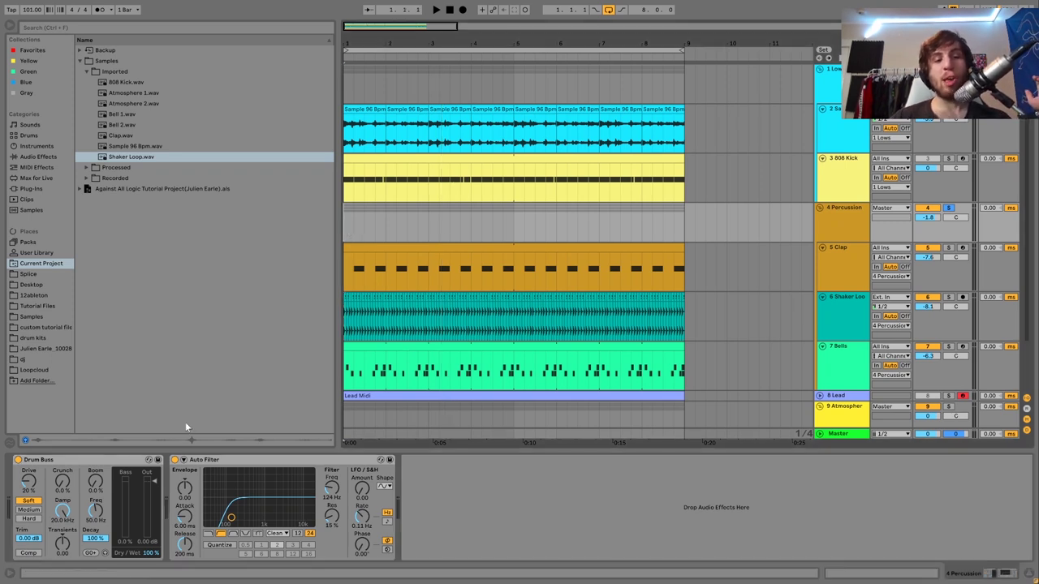
key("space")
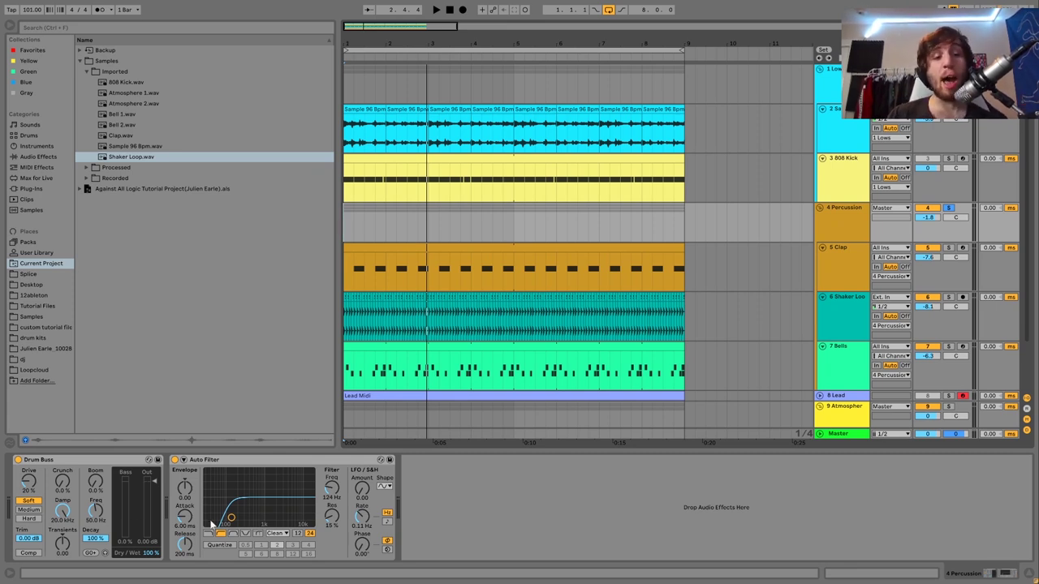
- Solo the Lead track and unfold it to show its MIDI notes in the arrangement
scroll(476, 268, "down", 3)
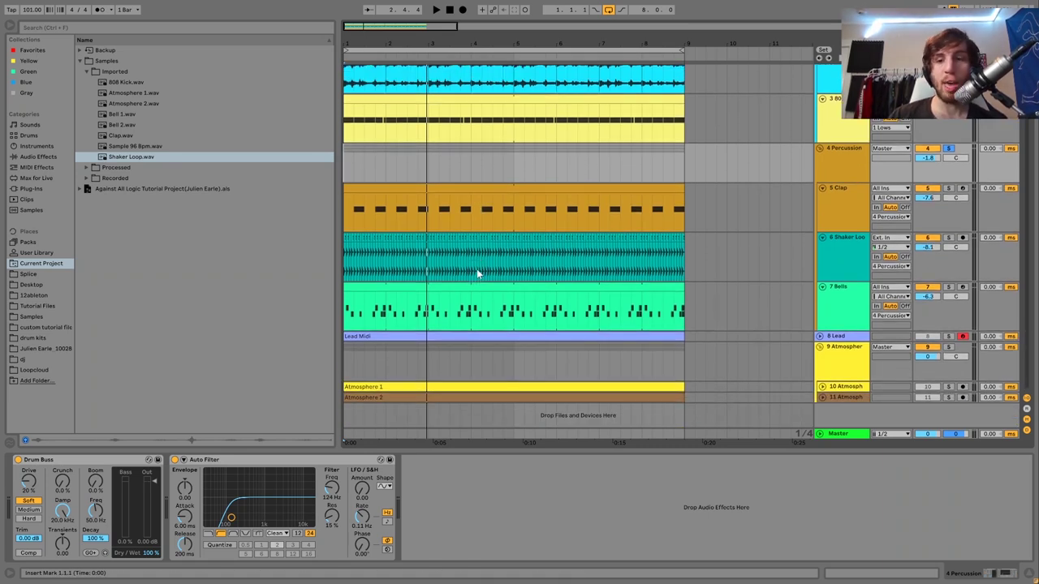
left_click(948, 336)
left_click(819, 336)
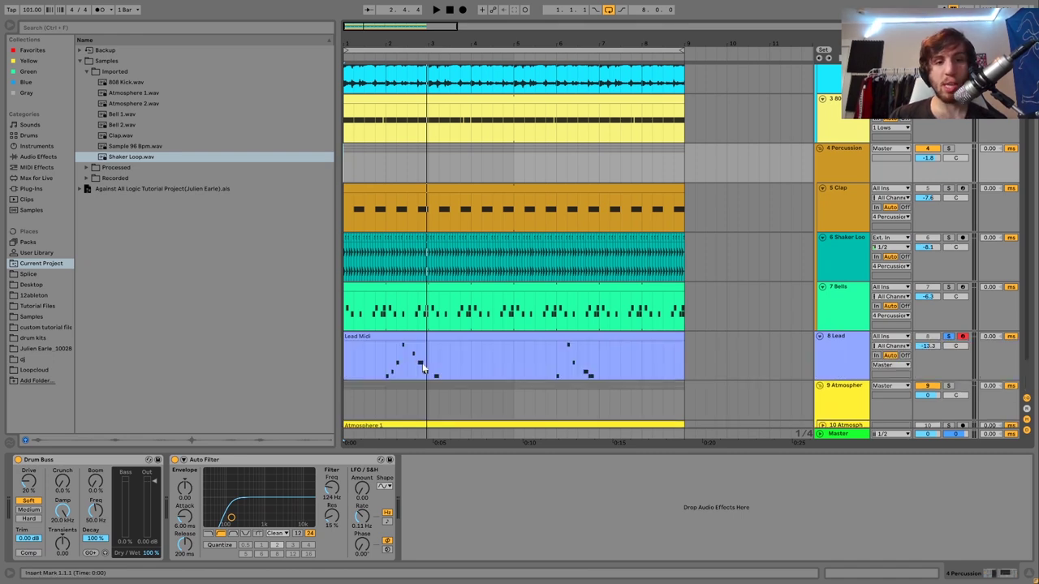
- Play the soloed lead from just before bar 2 and open the Lead Midi clip in the note editor
left_click(377, 363)
key("space")
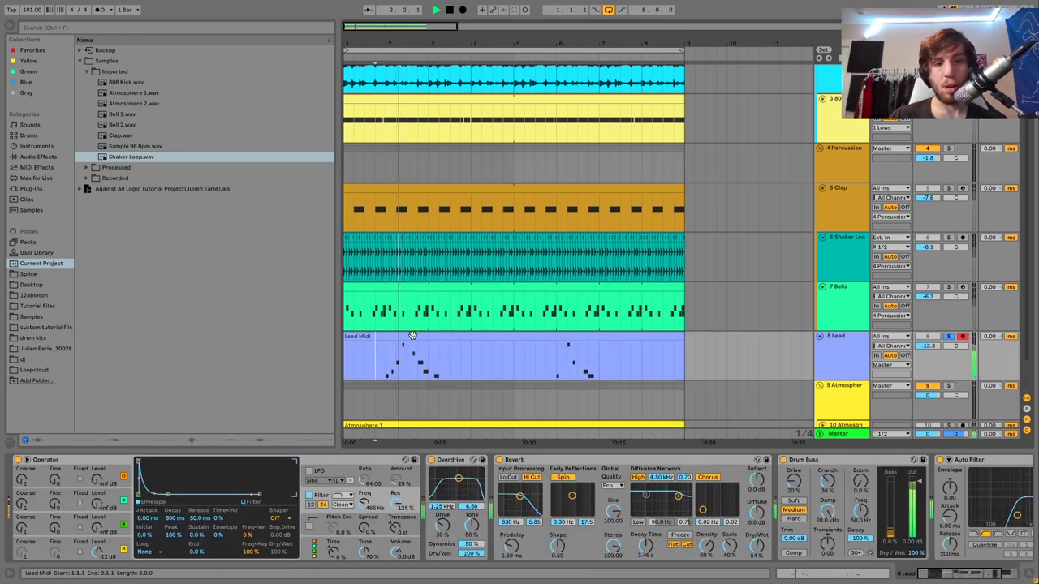
double_click(412, 335)
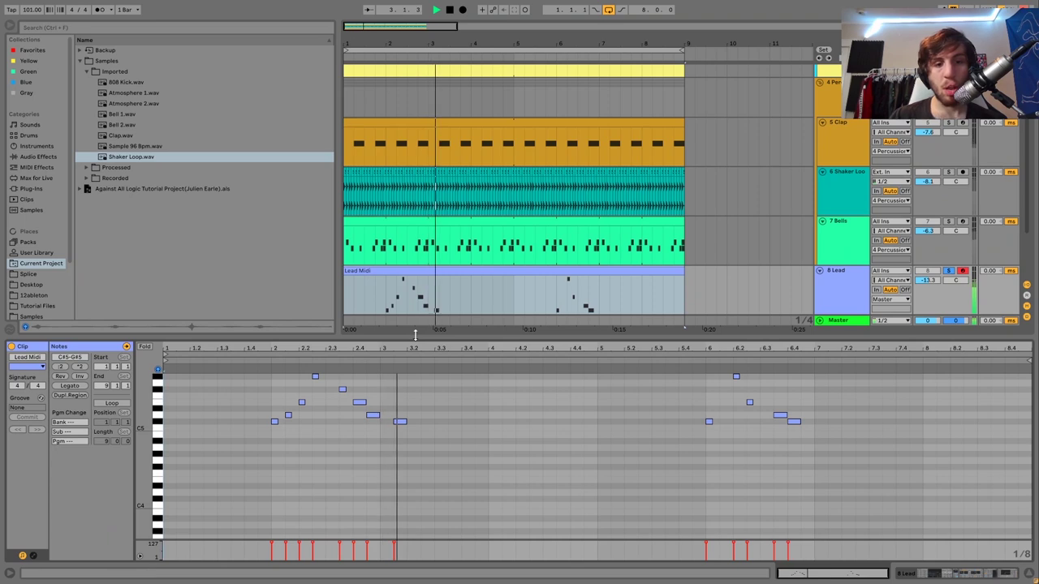
left_click(581, 438)
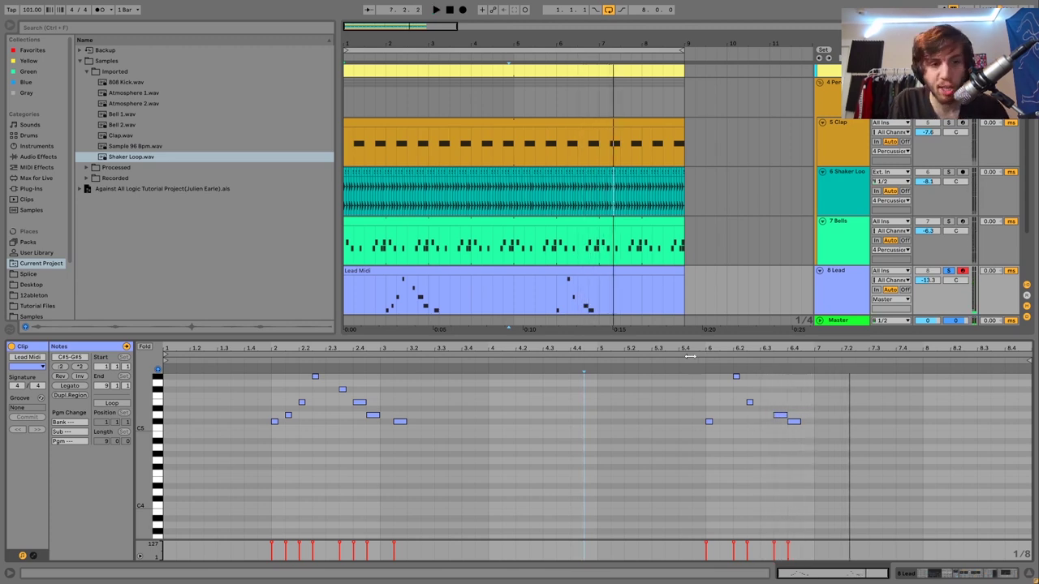
- Select the Sample track and show its device chain starting from the Auto Filter
scroll(709, 244, "up", 3)
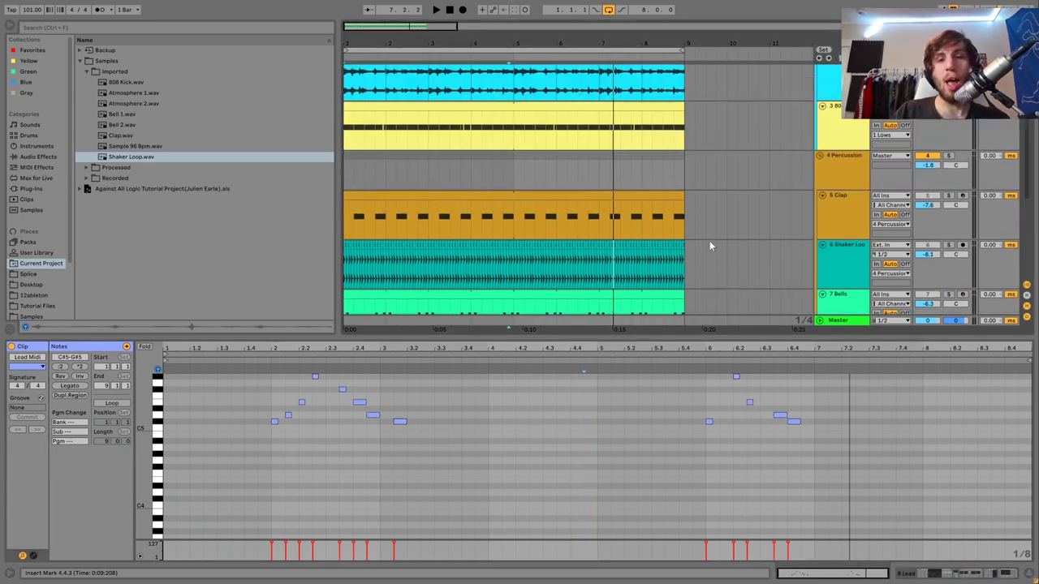
scroll(709, 240, "up", 2)
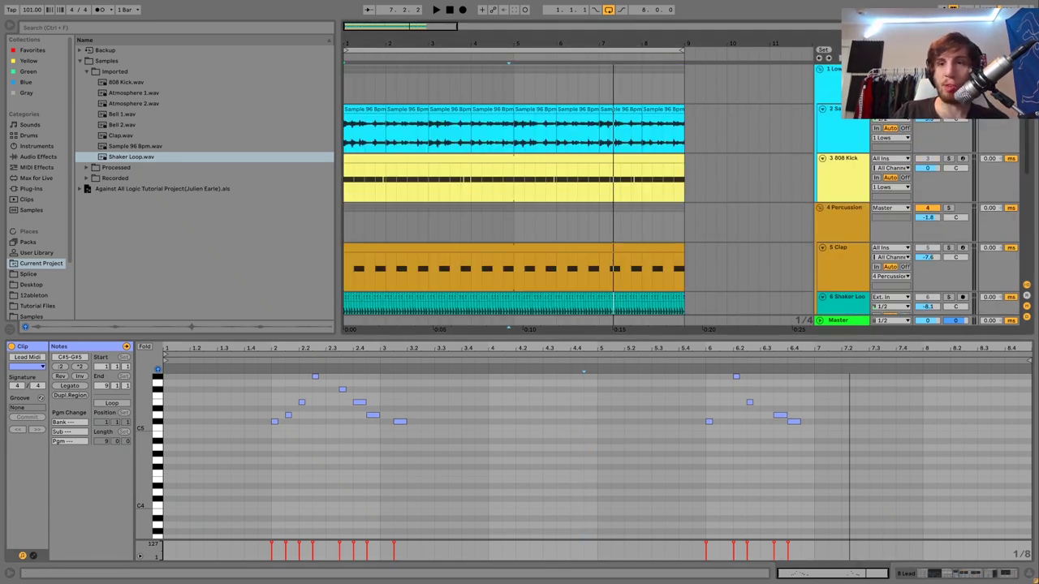
left_click(848, 120)
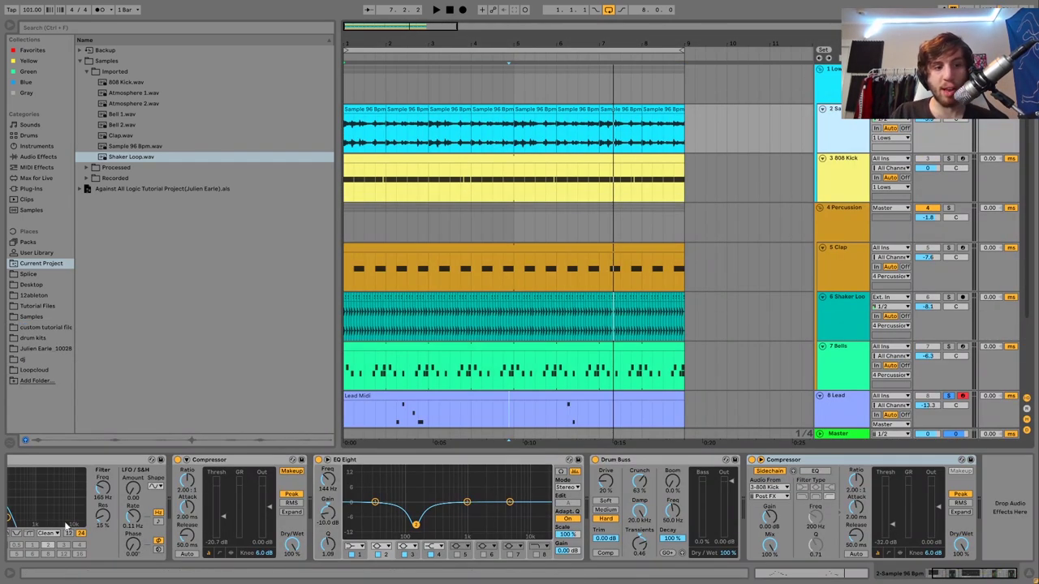
scroll(93, 490, "up", 2)
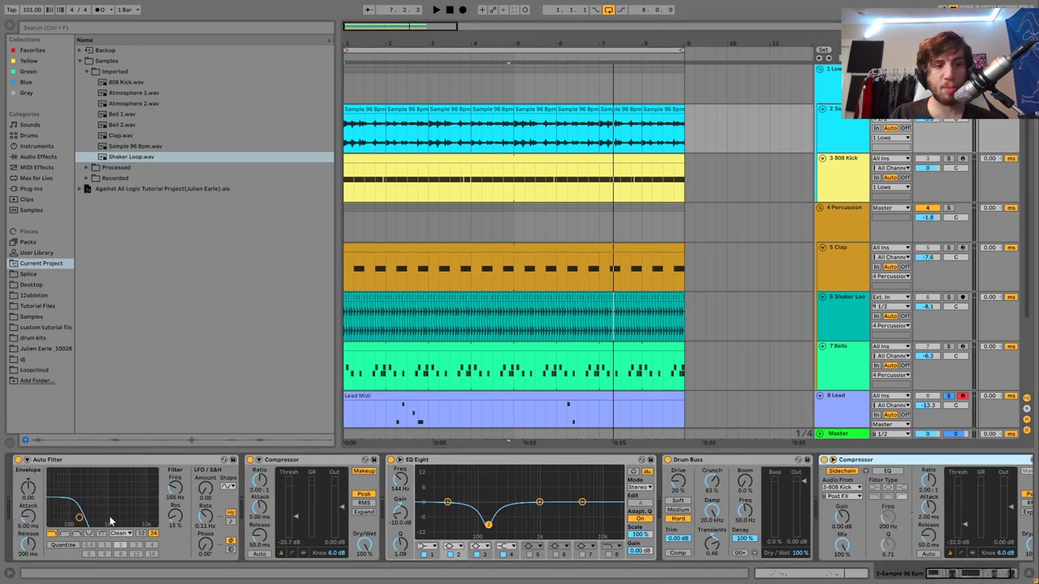
- Audition the lead together with the sample during playback, trying a Lead track volume of -5.2 dB
mouse_move(927, 405)
left_mouse_down()
mouse_move(927, 386)
mouse_move(930, 407)
left_mouse_up()
key("space")
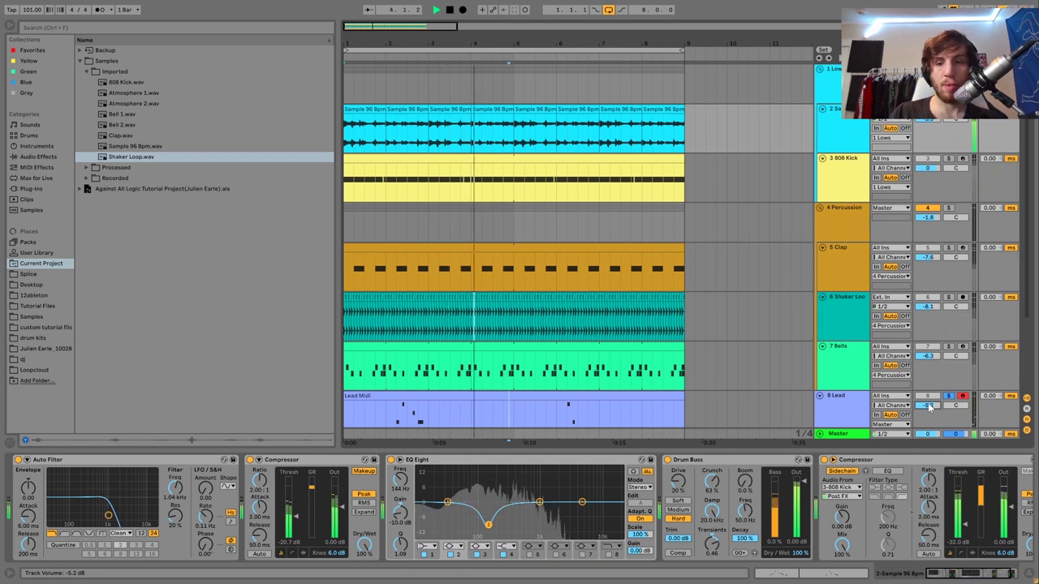
scroll(929, 405, "down", 2)
scroll(928, 403, "down", 2)
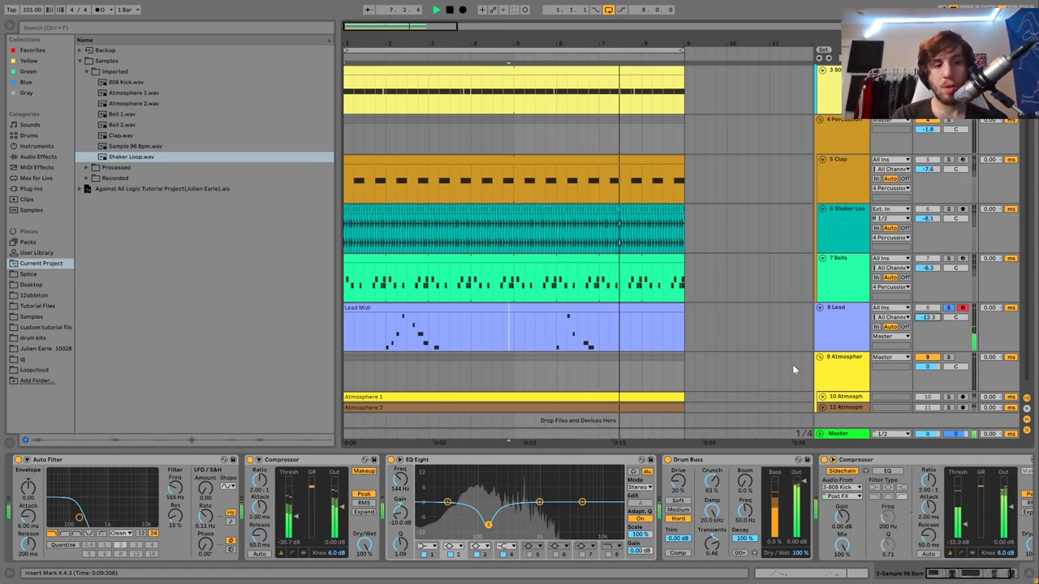
key("space")
left_click(947, 307)
left_click(948, 308)
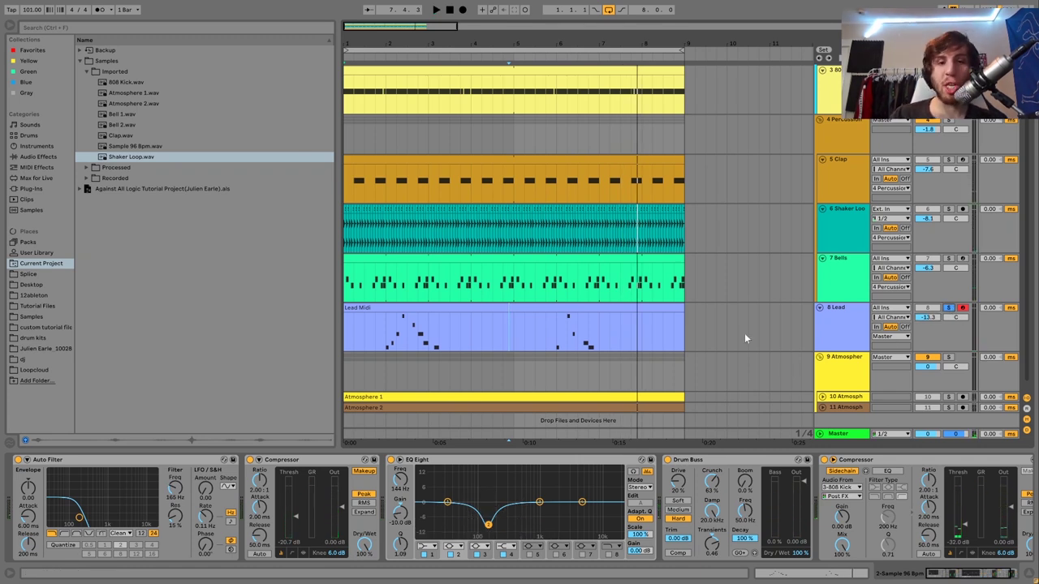
- Compare the device chains of the Lead and Sample tracks, ending on the Lead track's Operator and effects
left_click(377, 339)
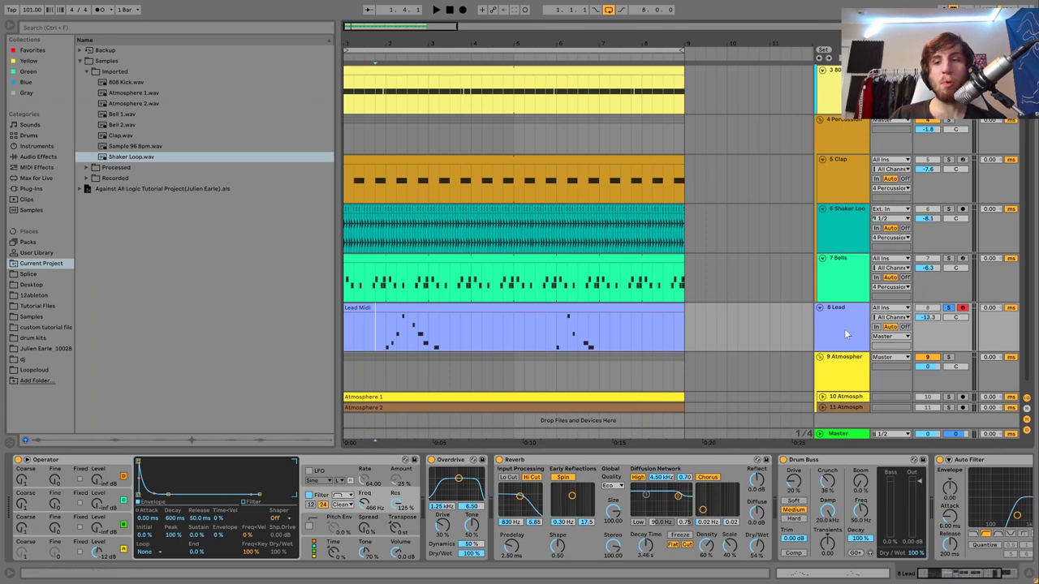
scroll(851, 248, "up", 3)
left_click(838, 140)
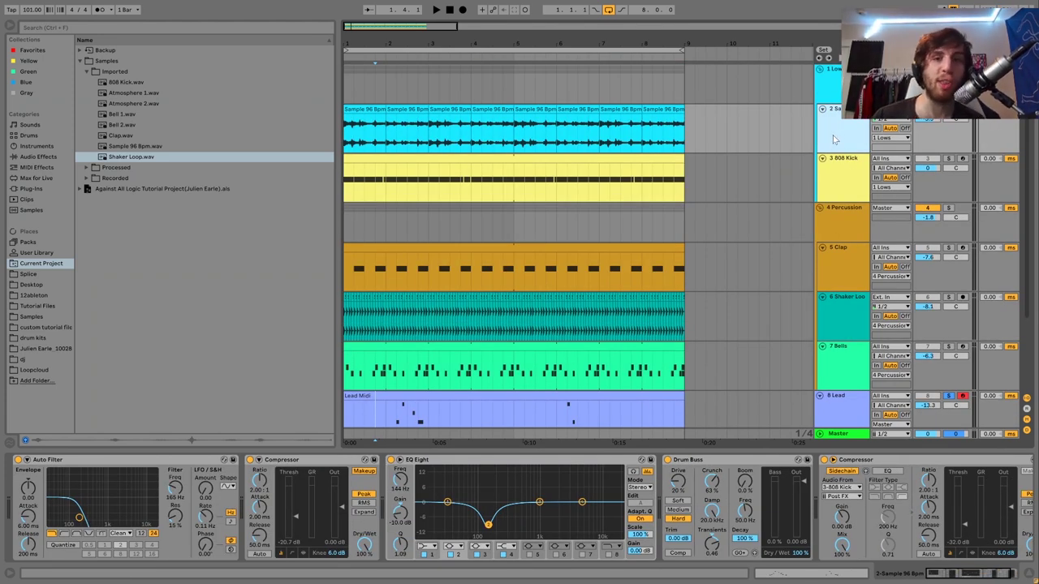
scroll(825, 160, "down", 3)
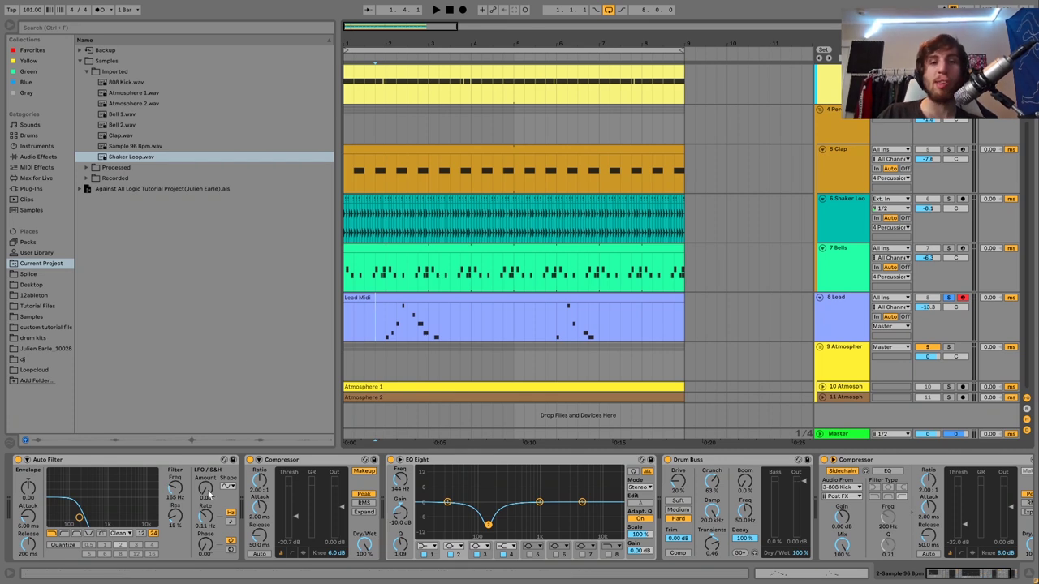
left_click(435, 342)
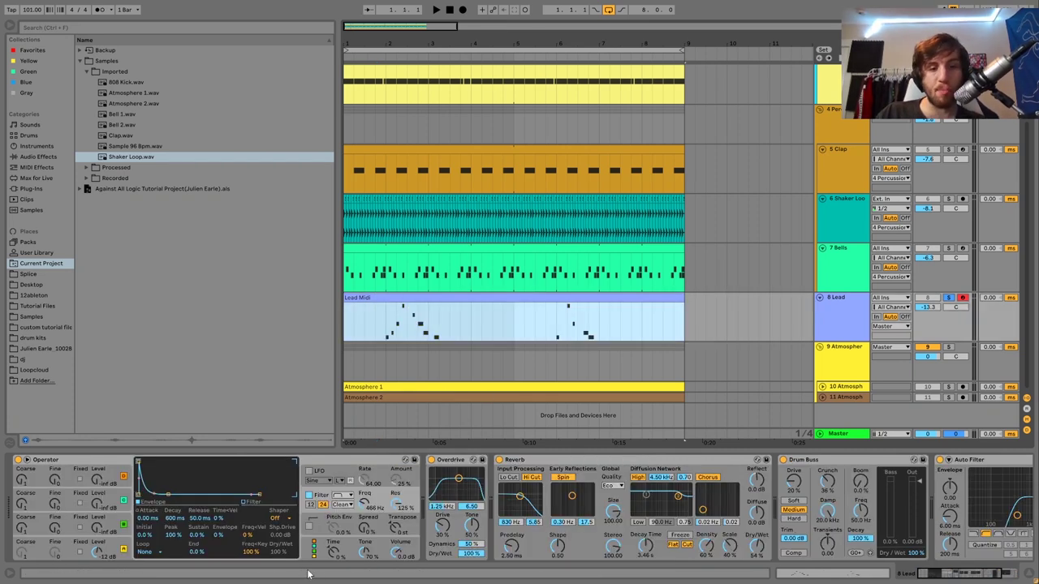
- Examine the Lead Midi clip's notes in the note editor and return to the Lead track's devices
double_click(407, 297)
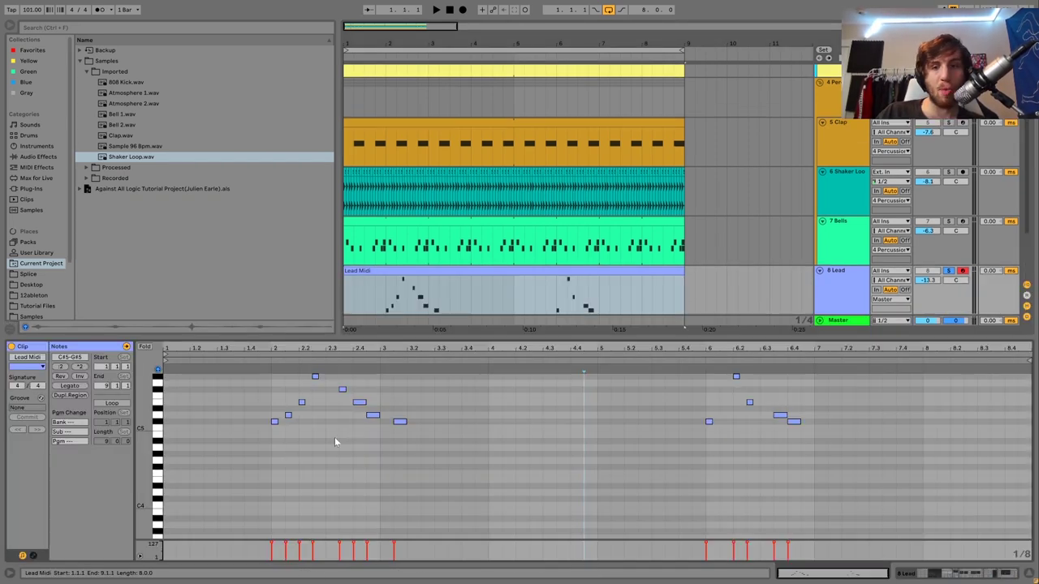
left_click(948, 271)
left_click(843, 298)
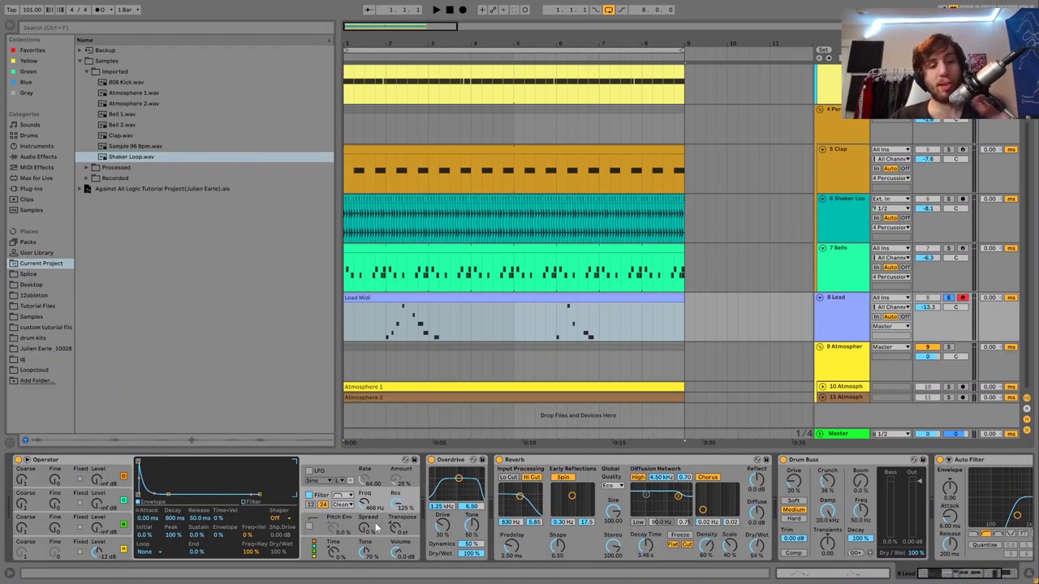
- Inspect Operator's noise oscillator and filter settings on the Lead track, playing test notes with the keyboard octave raised
left_click(120, 546)
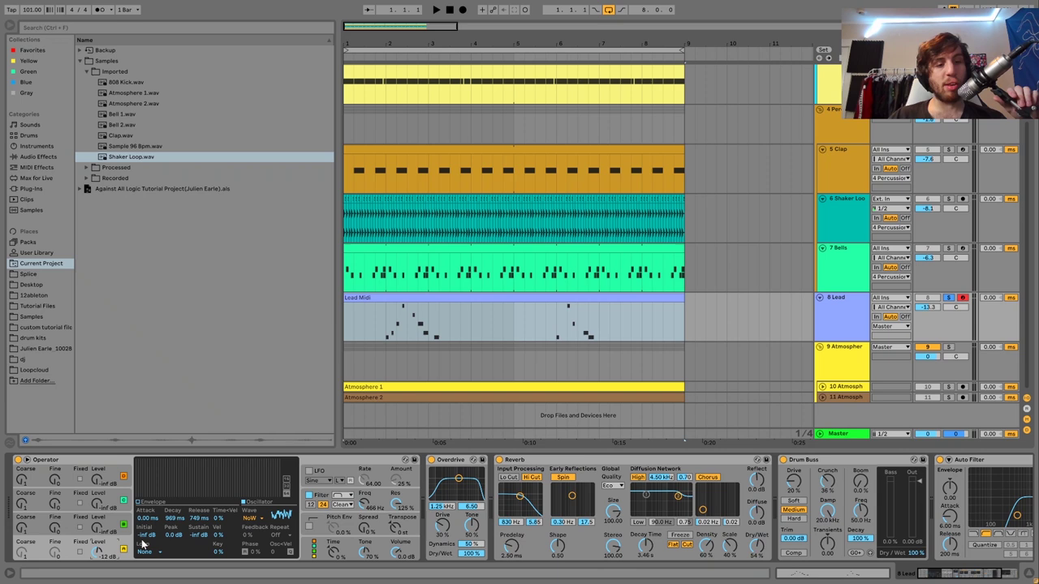
left_click(383, 504)
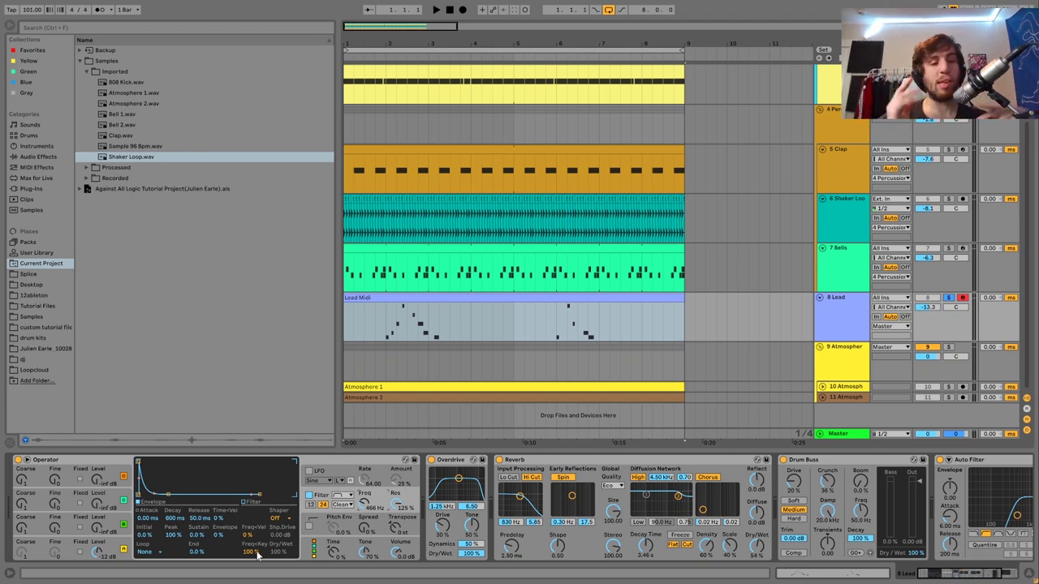
key("a")
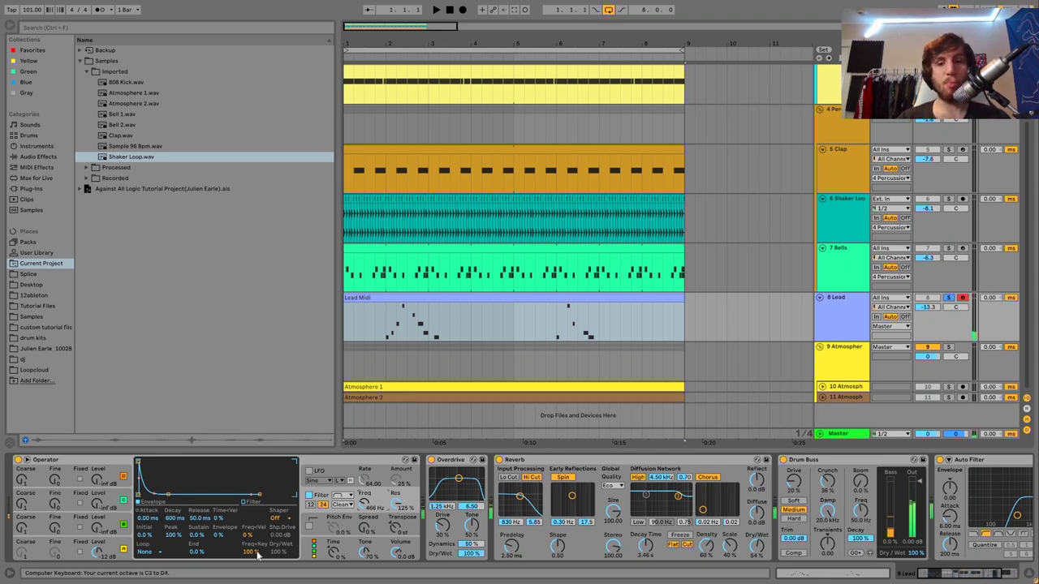
key("x")
key("x")
key("x")
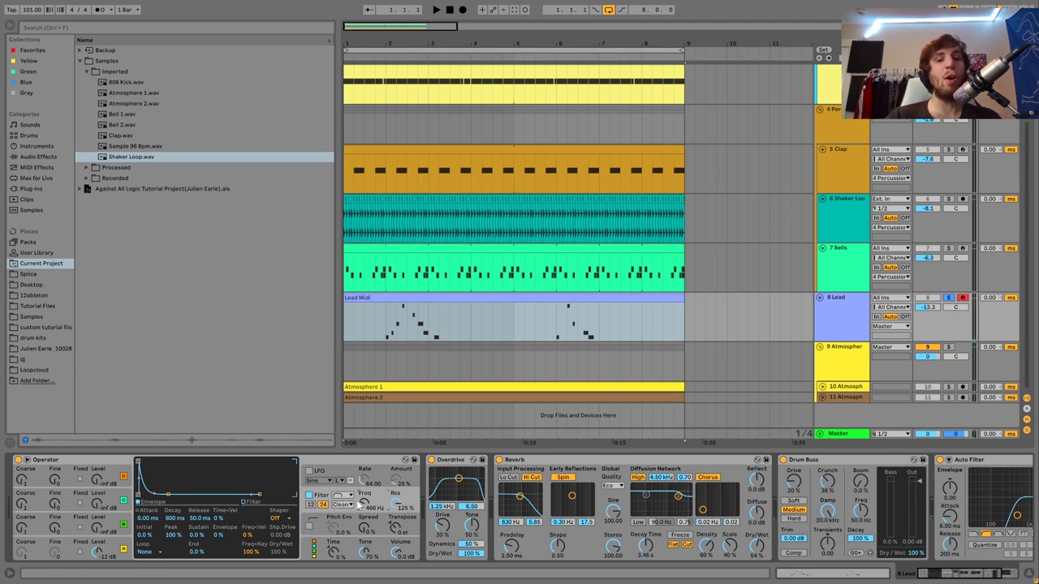
key("a")
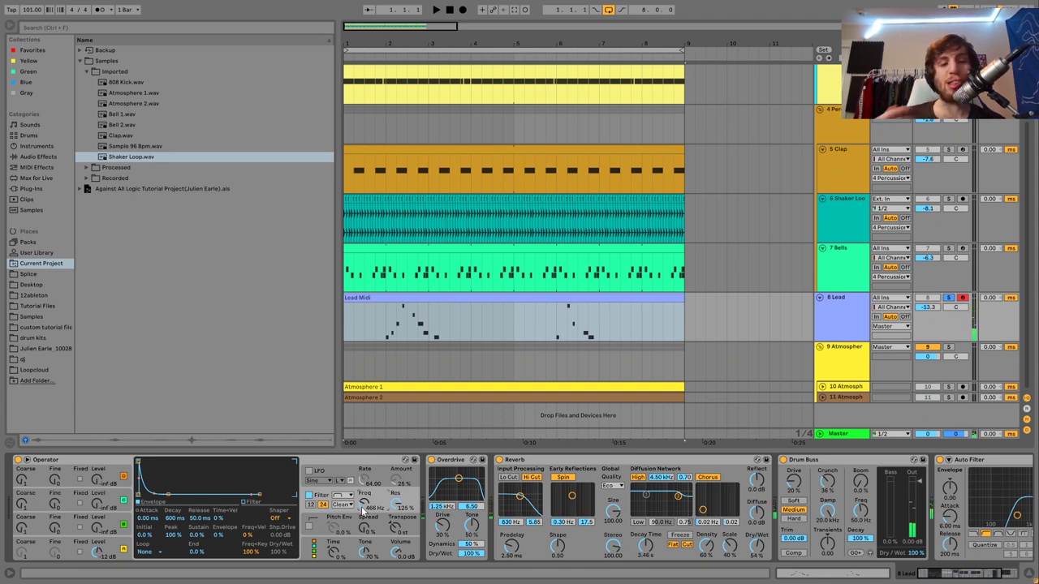
- Compare the lead sound with its Overdrive off and on, ending with the Overdrive switched on
key("space")
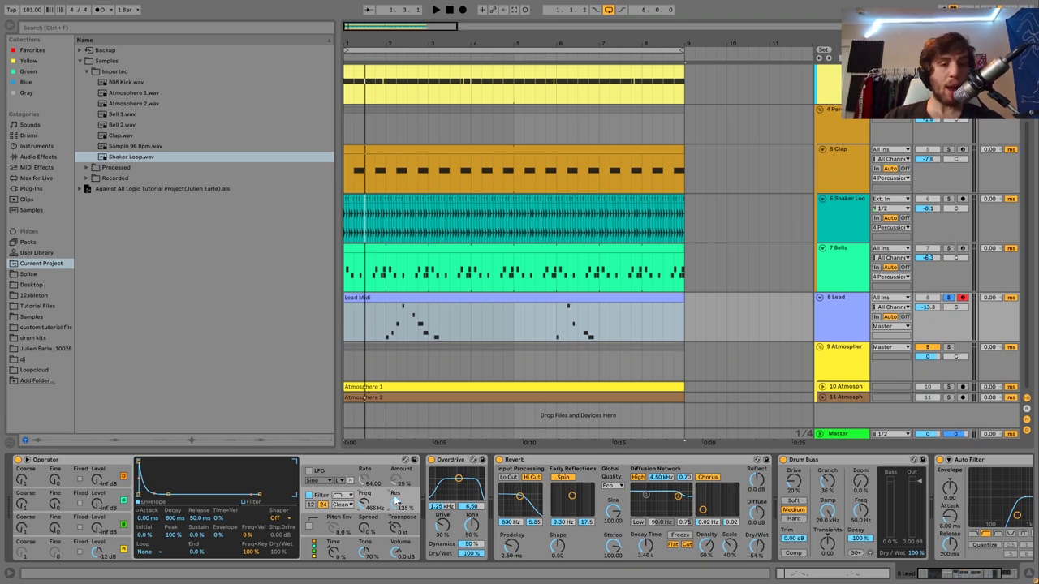
left_click(431, 460)
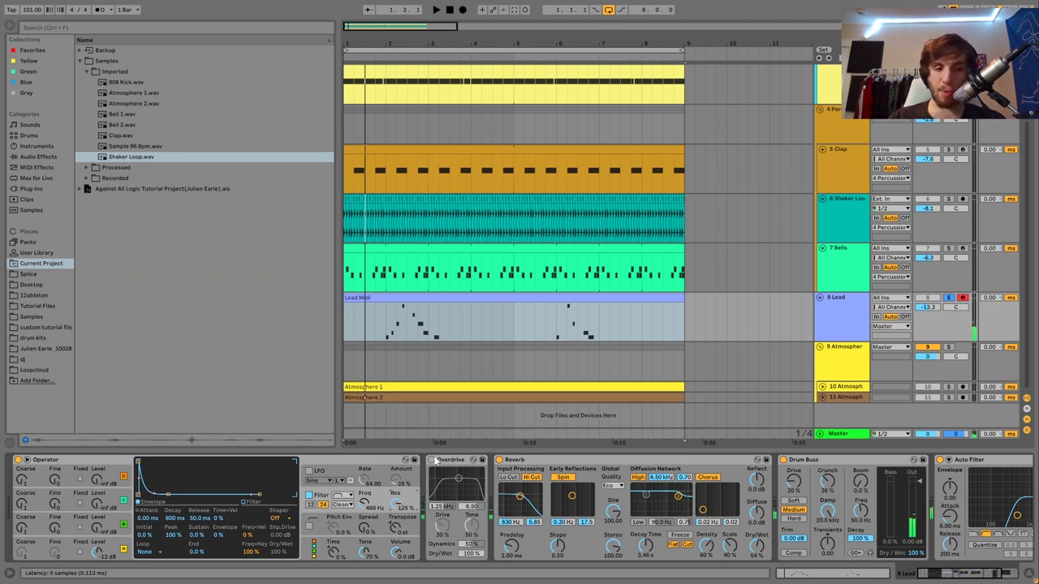
left_click(432, 460)
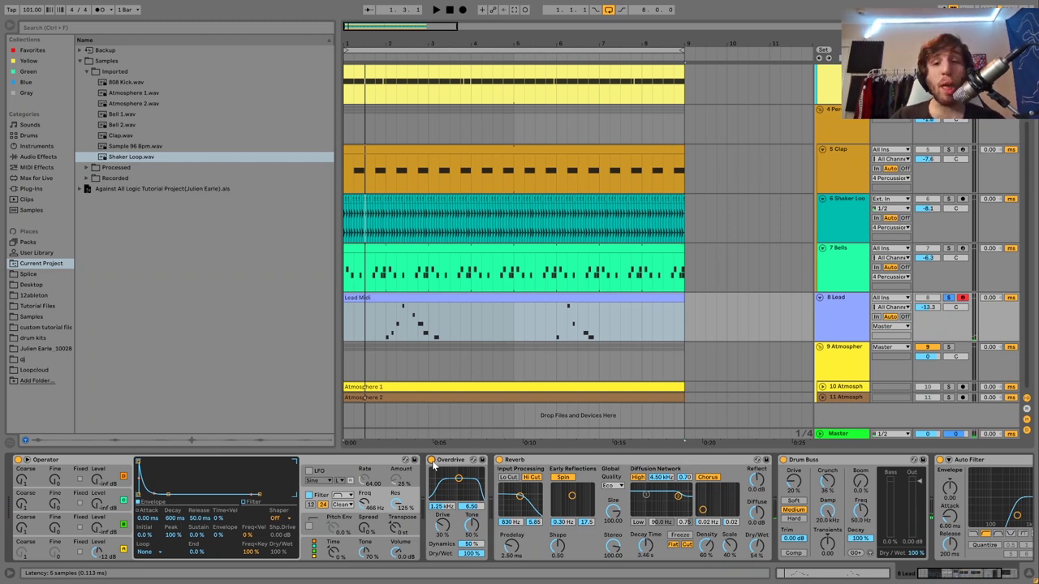
- Show the Lead track's Reverb, Drum Buss and Auto Filter and play the lead from just before bar 2
scroll(433, 464, "right", 5)
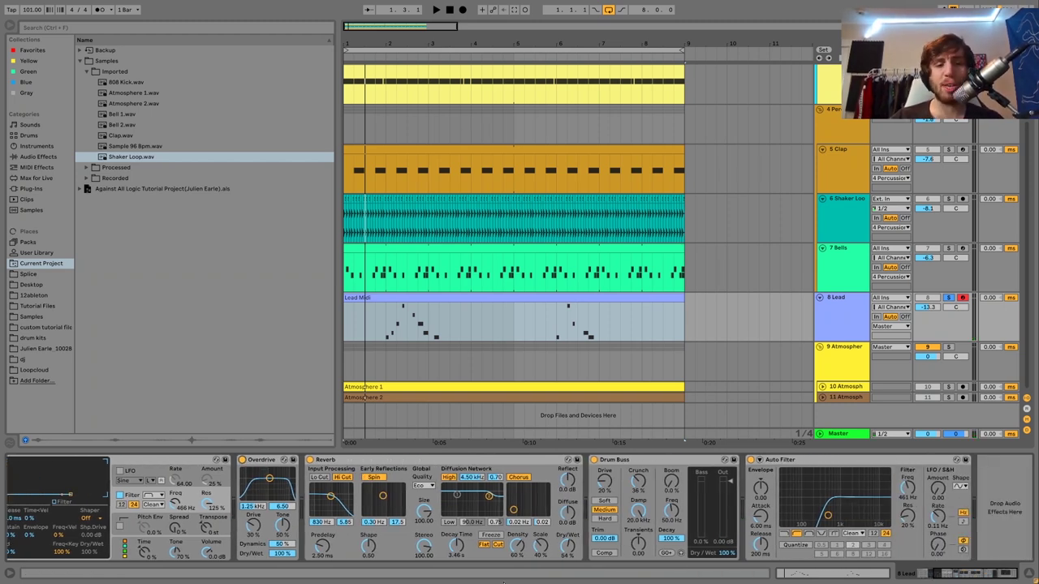
left_click(378, 333)
key("space")
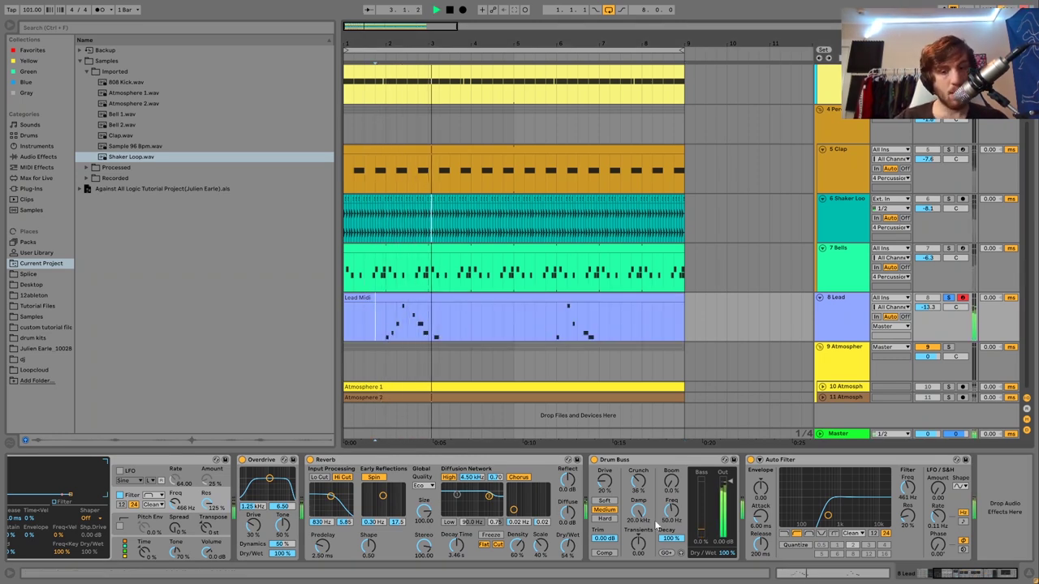
key("space")
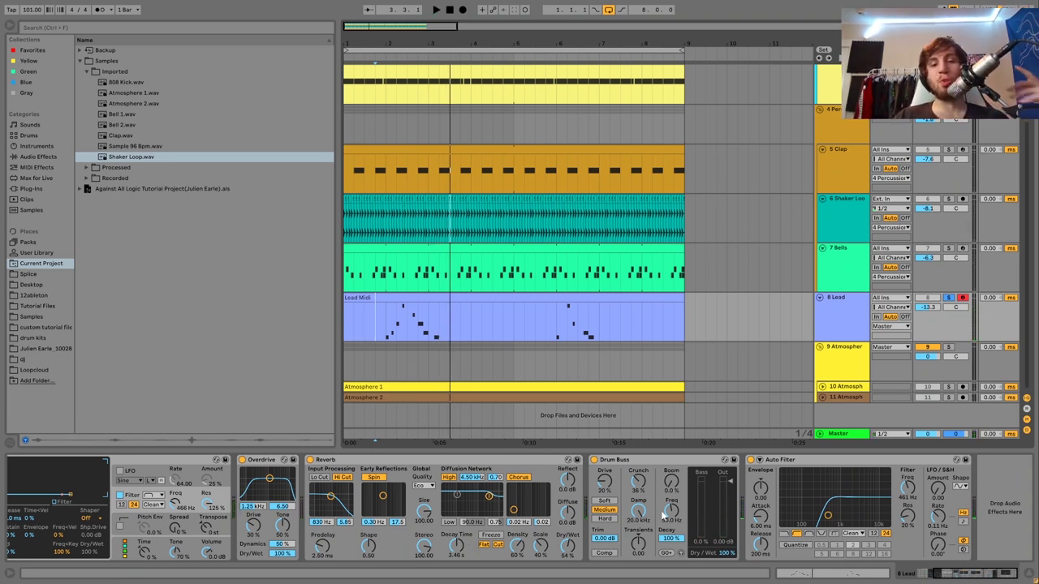
- Play the lead and compare its sound with the Auto Filter off and on, ending with the filter switched on
key("space")
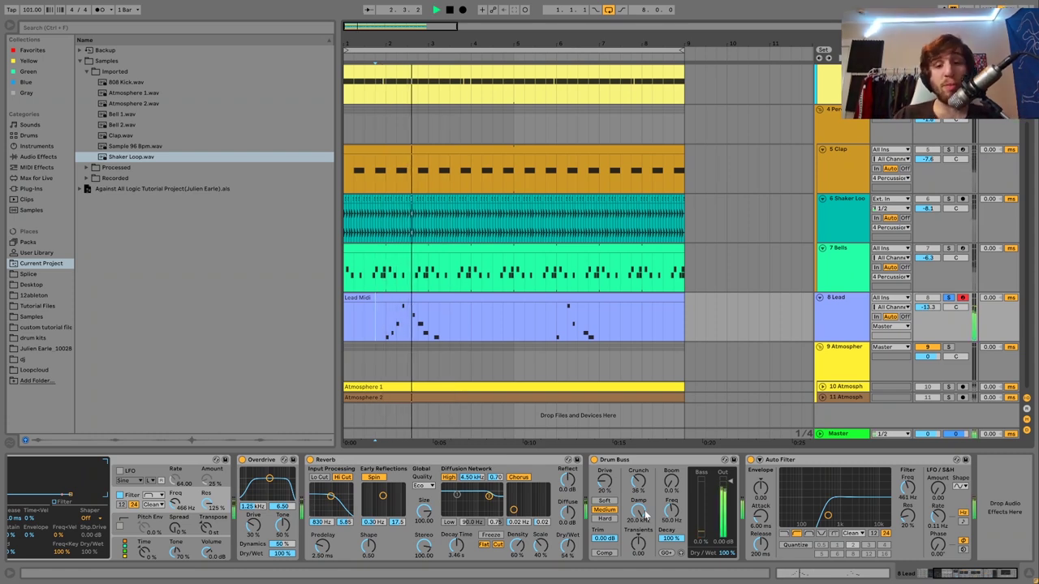
key("space")
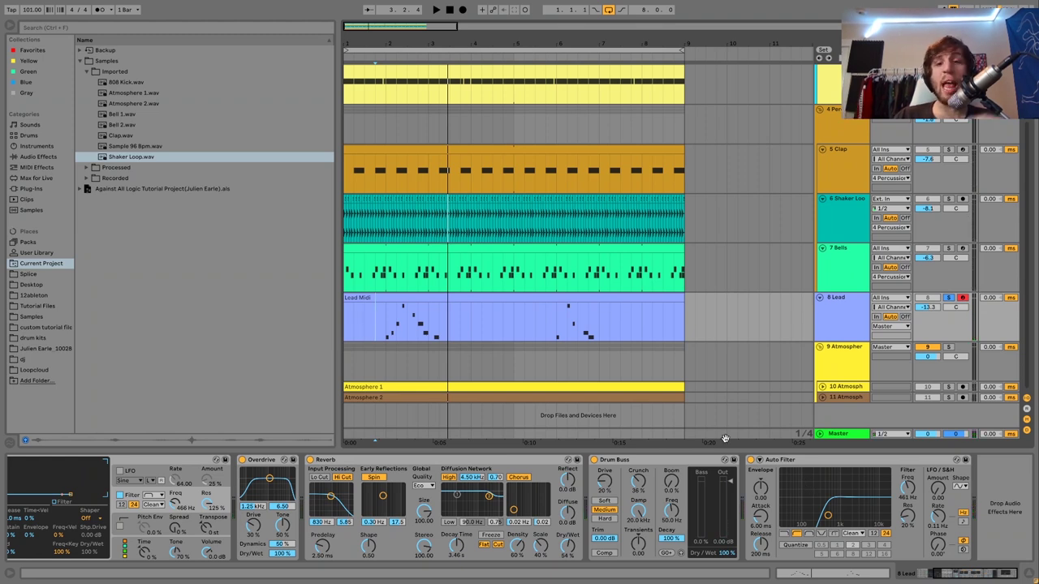
left_click(751, 460)
key("space")
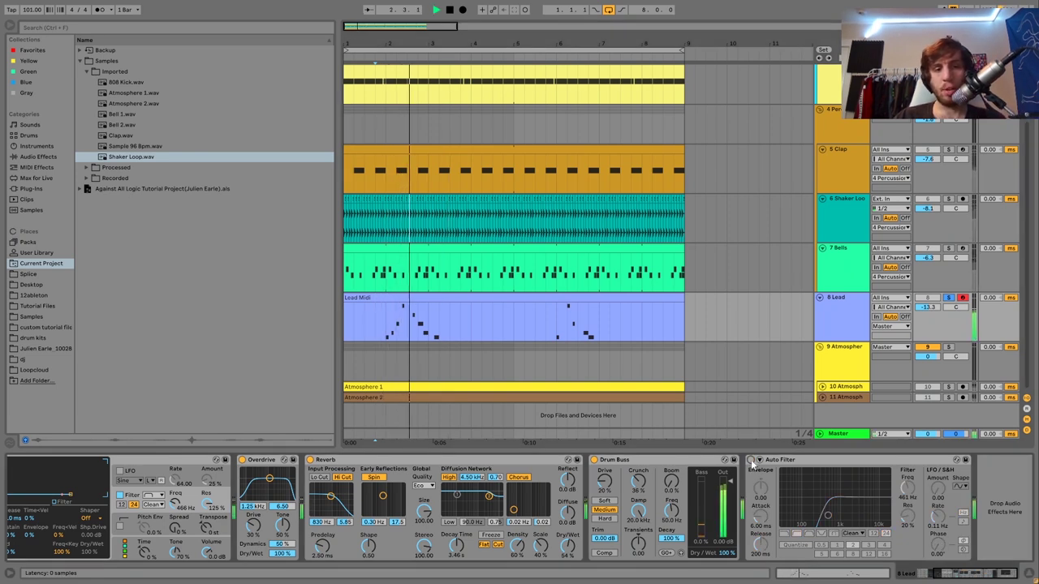
left_click(750, 461)
key("space")
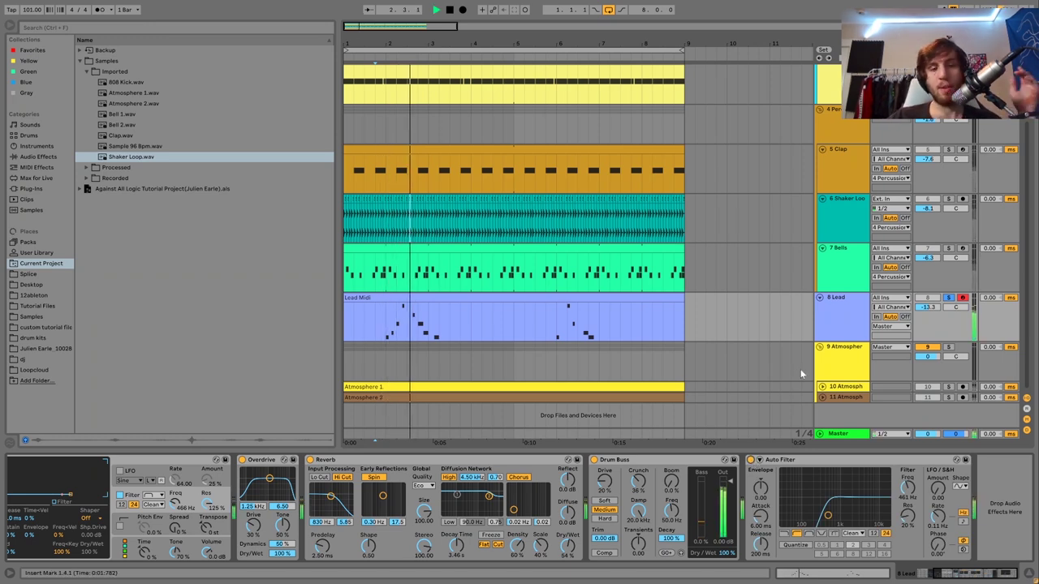
key("space")
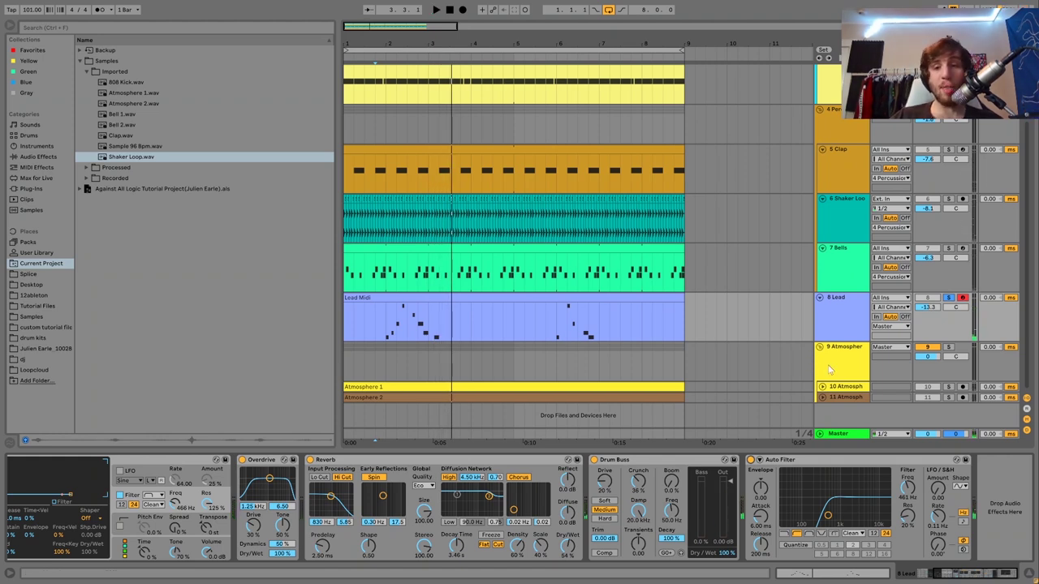
- Solo the Atmospheres group, play it from the start and unfold the Atmosphere 1 track
left_click(949, 348)
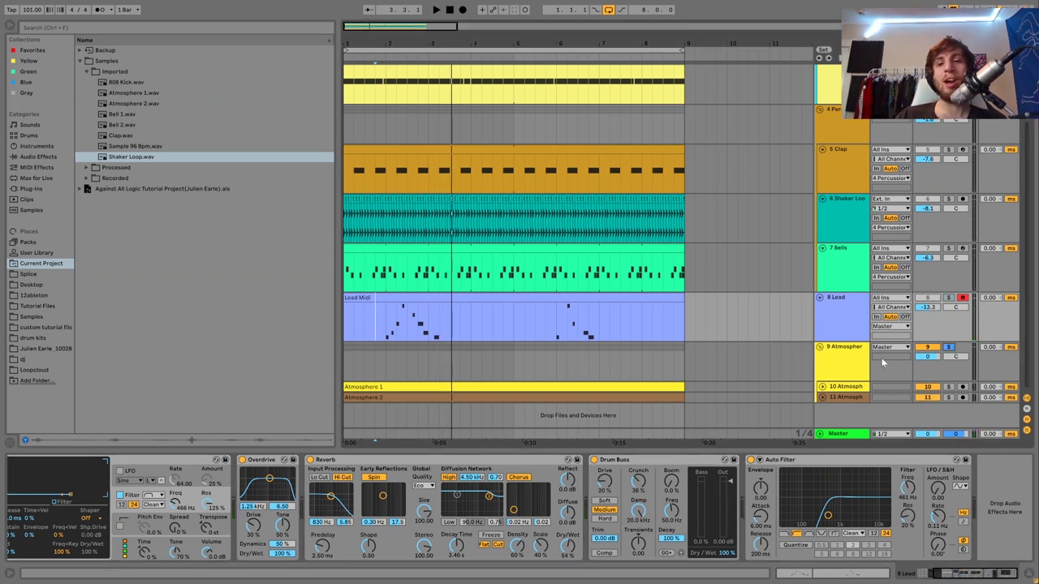
left_click(346, 364)
key("space")
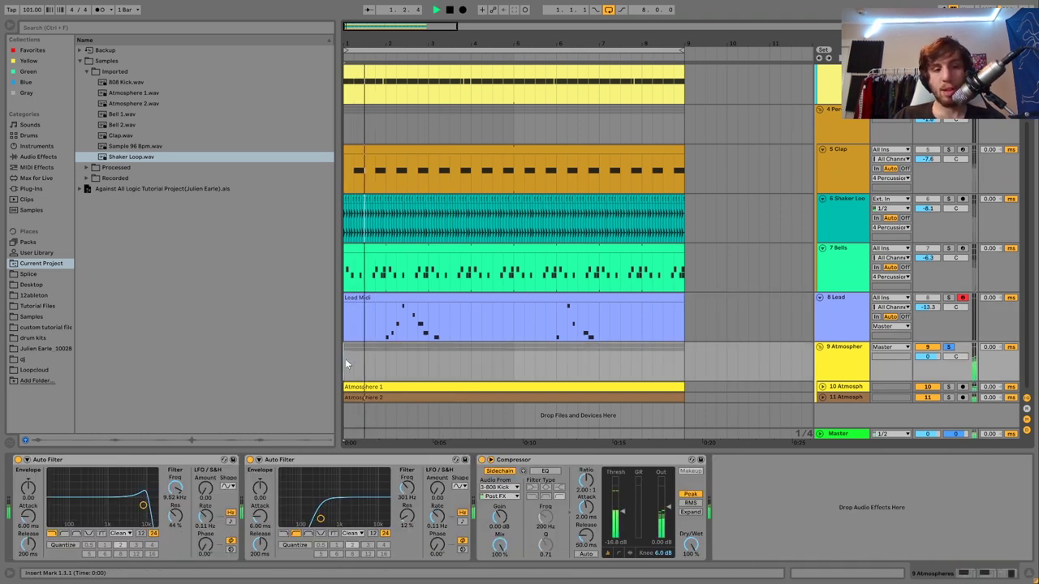
left_click(838, 390)
left_click(822, 387)
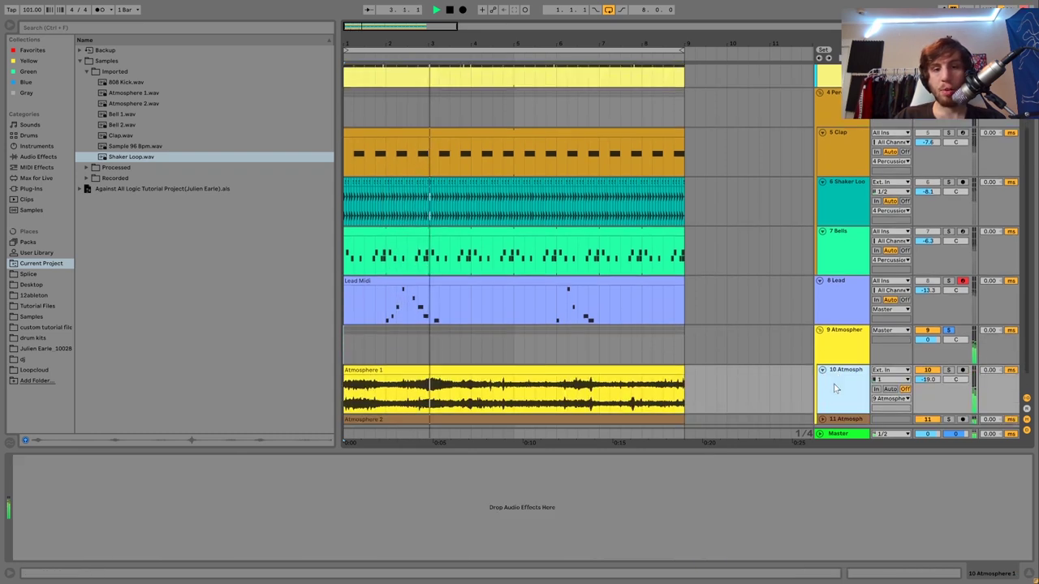
scroll(836, 388, "down", 2)
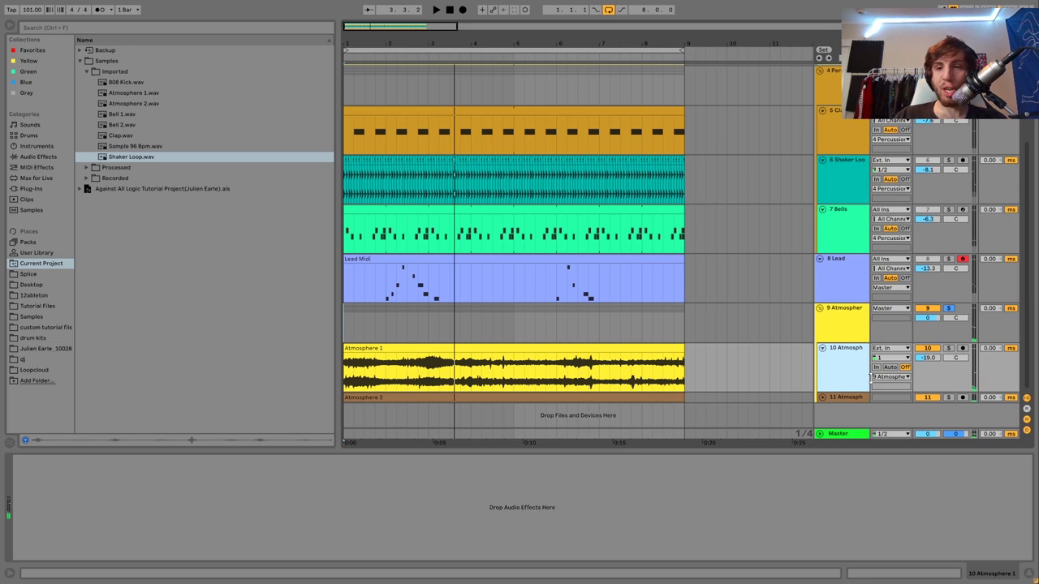
- Audition Atmosphere 1 on its own, then unfold Atmosphere 2, show its devices and solo it
left_click(949, 347)
key("space")
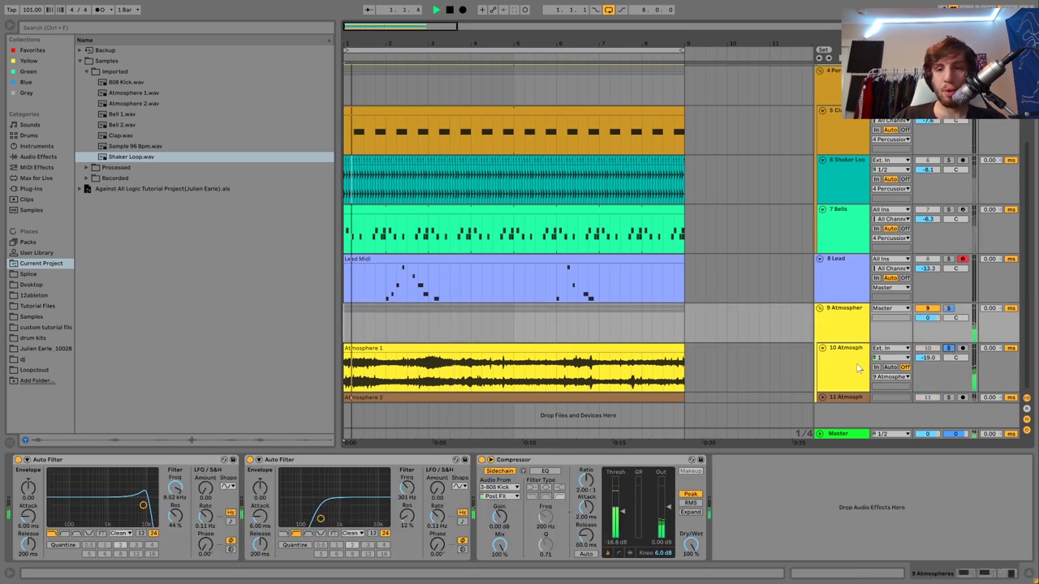
left_click(844, 389)
left_click(822, 396)
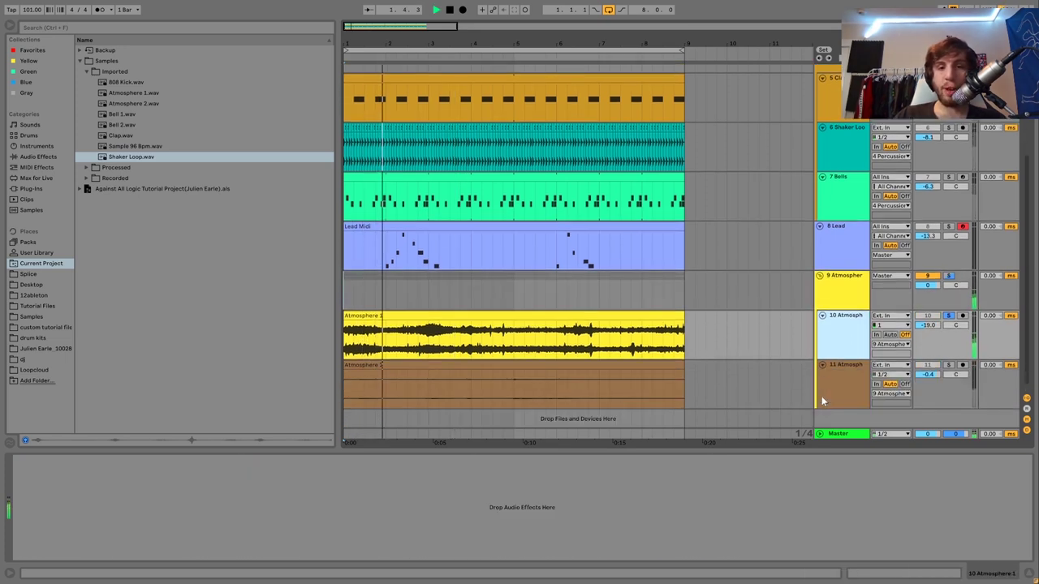
left_click(848, 363)
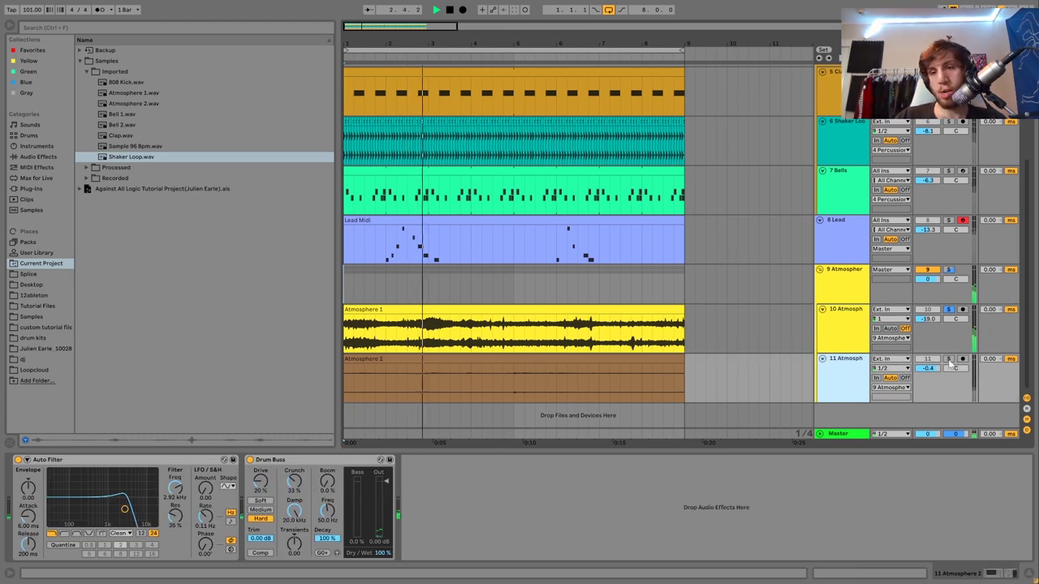
left_click(947, 358)
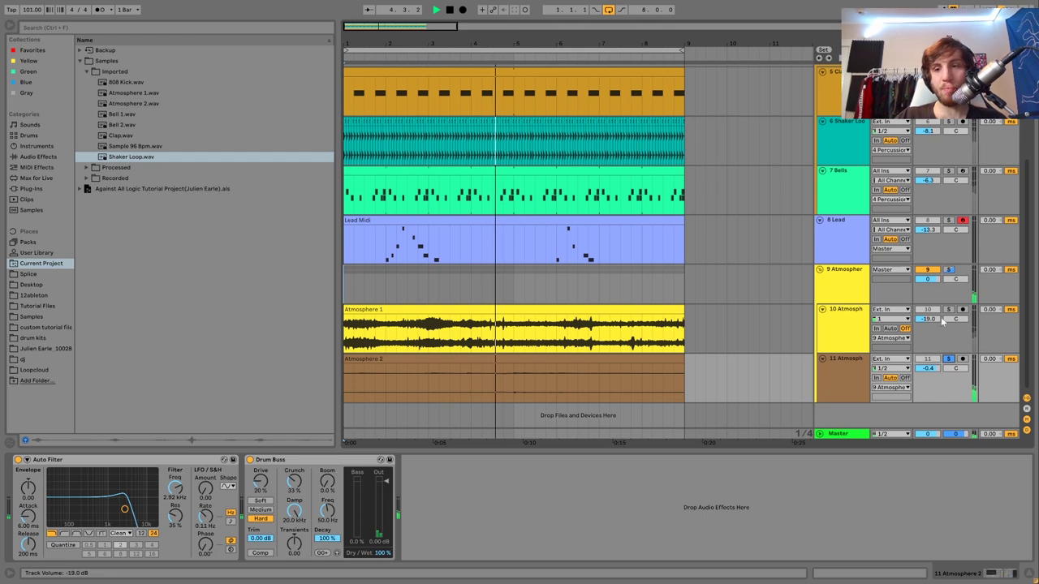
- Solo the whole Atmospheres group, play both layers together and show Atmosphere 1's device chain
left_click(948, 271)
key("space")
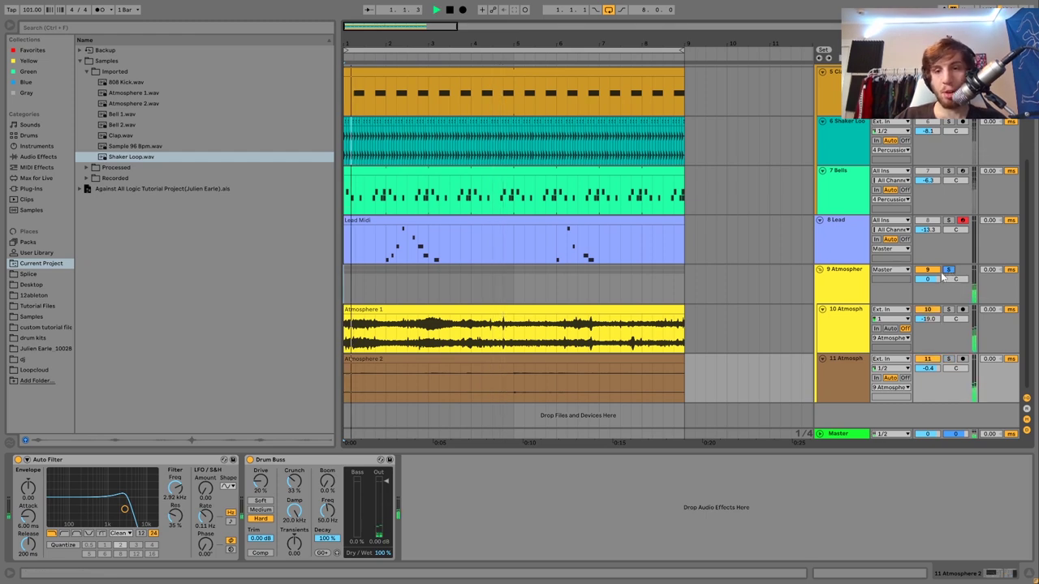
key("space")
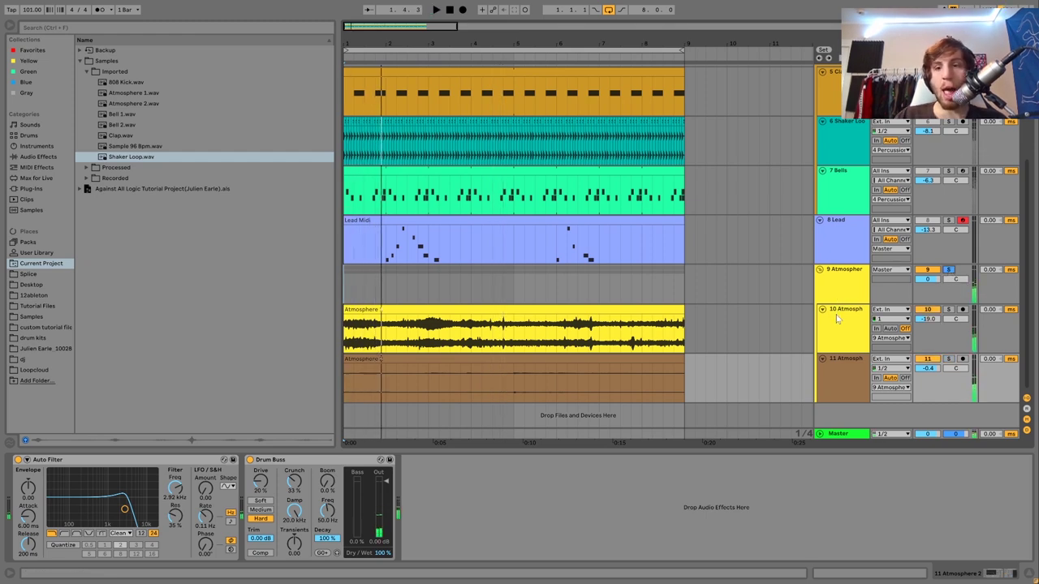
left_click(836, 314)
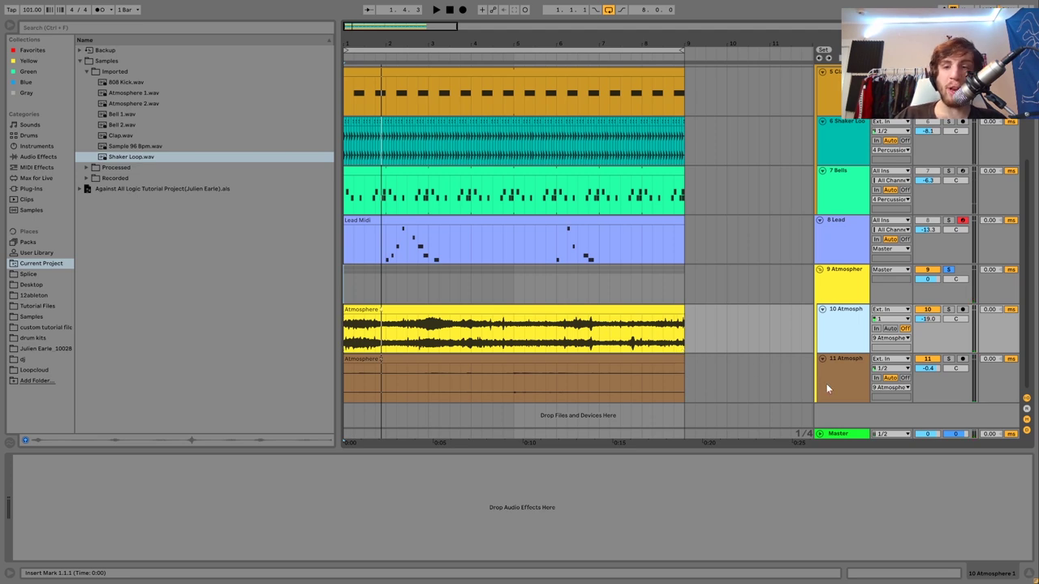
- Show Atmosphere 2's Auto Filter and Drum Buss and play the track soloed
left_click(903, 367)
left_click(948, 358)
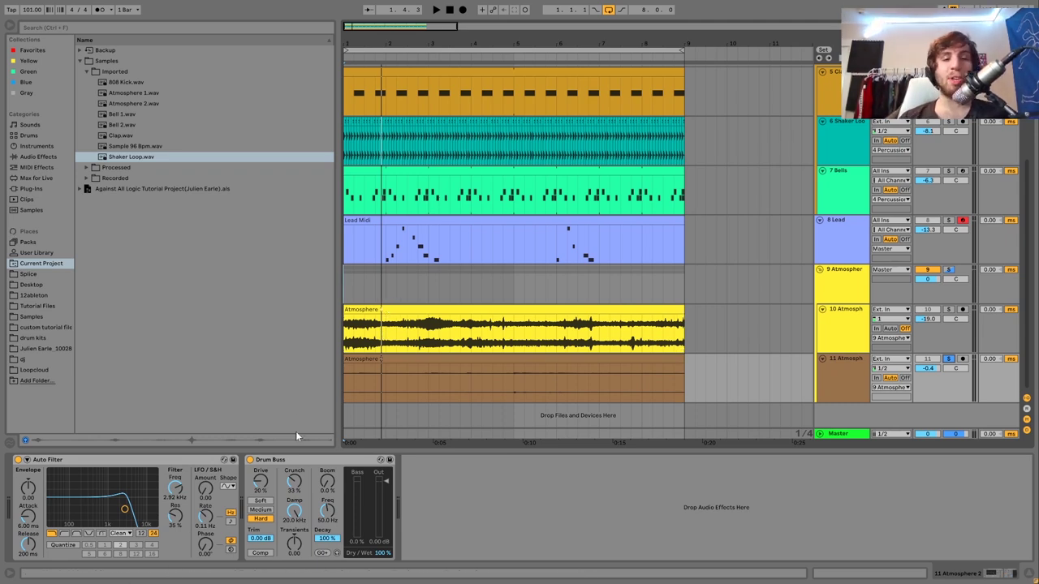
key("space")
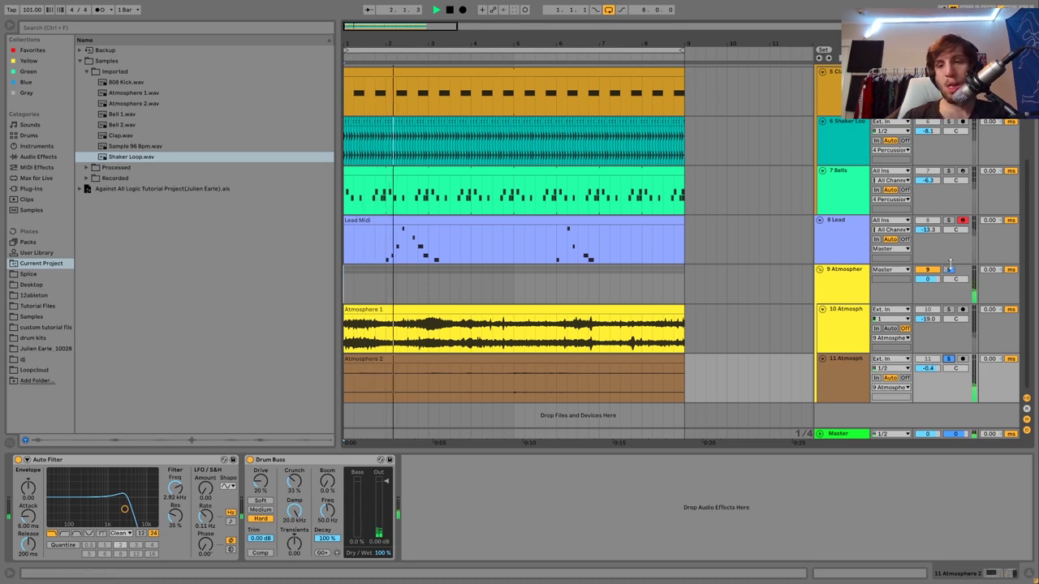
- Show the Atmospheres group's Auto Filters and sidechained Compressor and play the soloed group from the start
left_click(846, 290)
key("space")
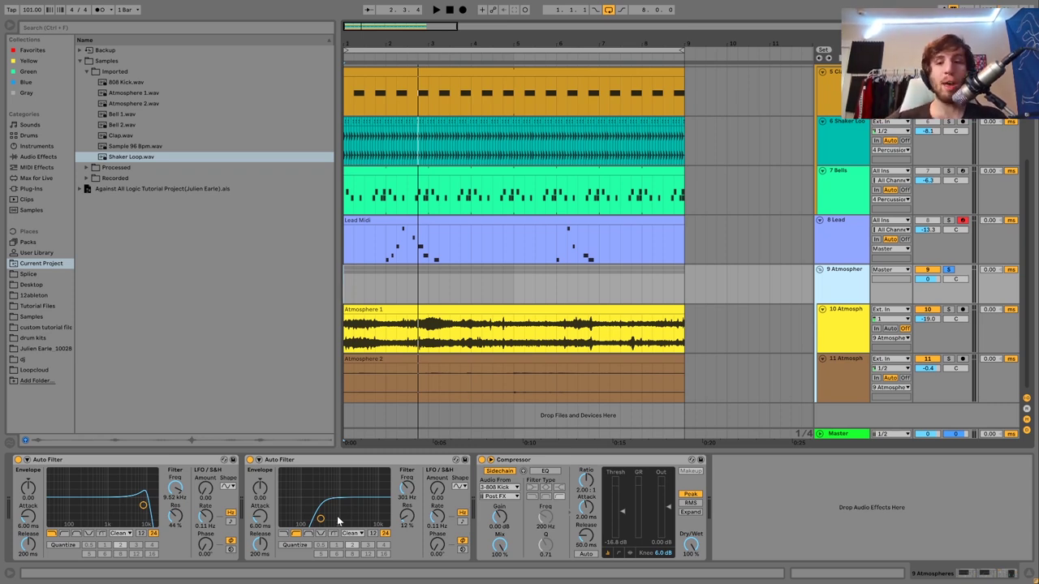
left_click(509, 460)
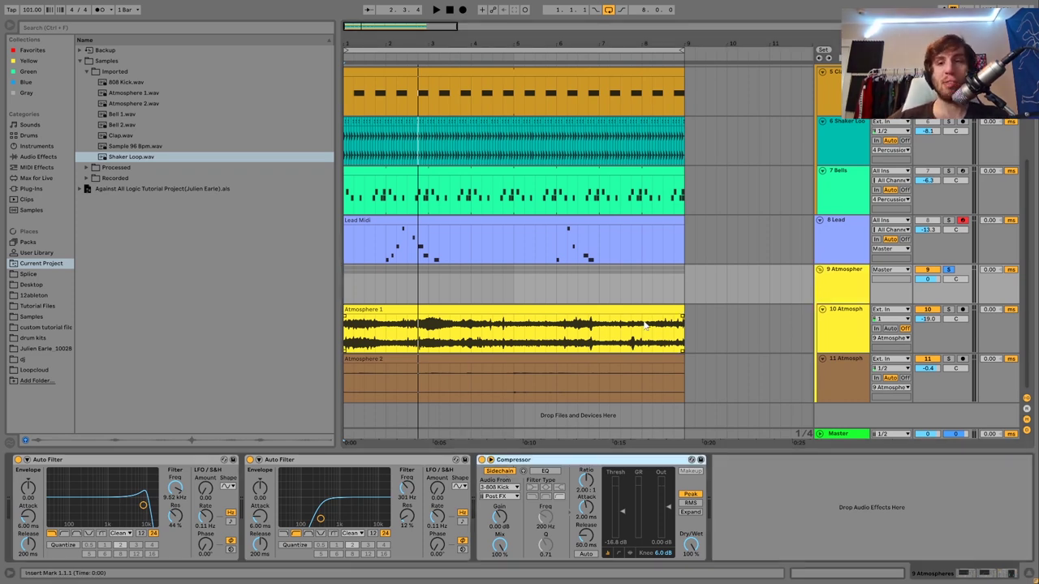
scroll(645, 324, "up", 3)
key("space")
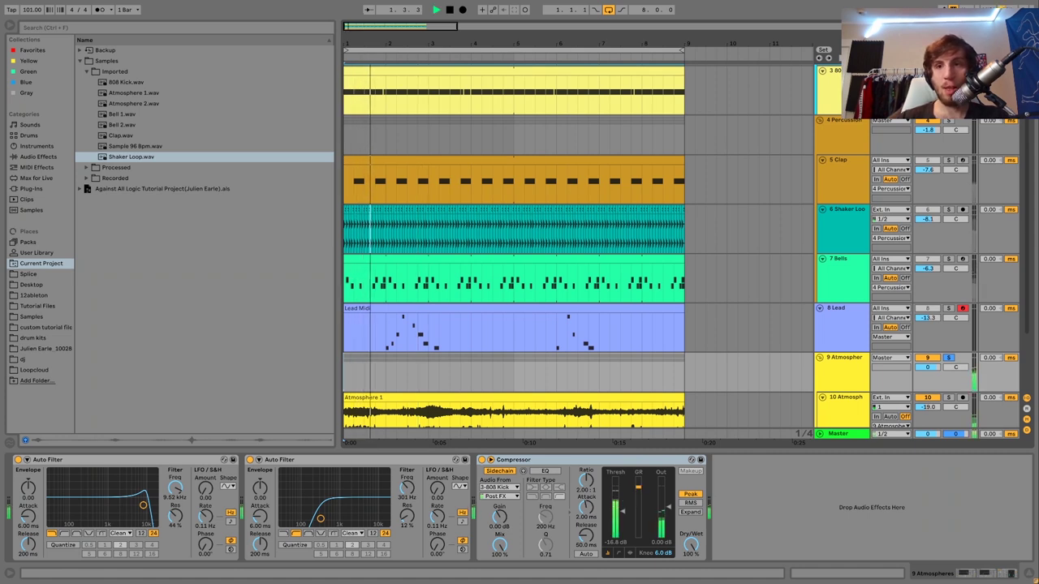
key("space")
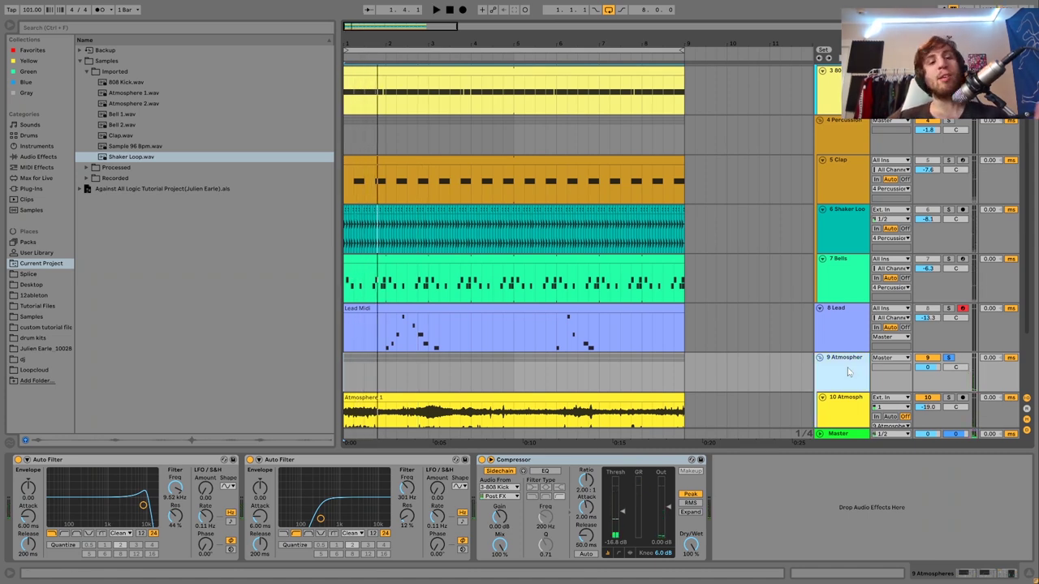
- Compare the atmospheres with the group's first Auto Filter off and on, lowering its frequency to 6.35 kHz
left_click(18, 461)
key("space")
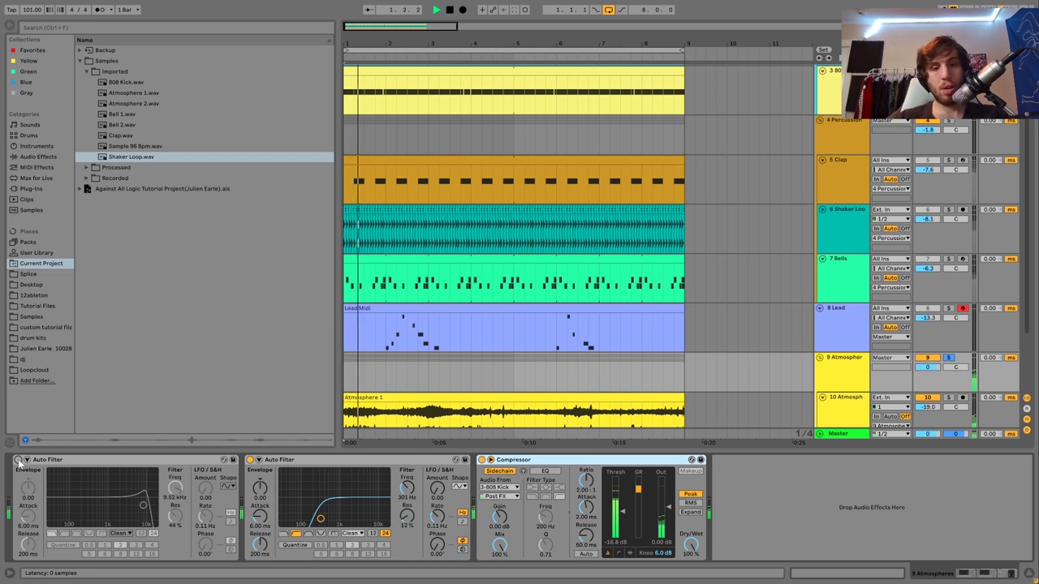
left_click(18, 460)
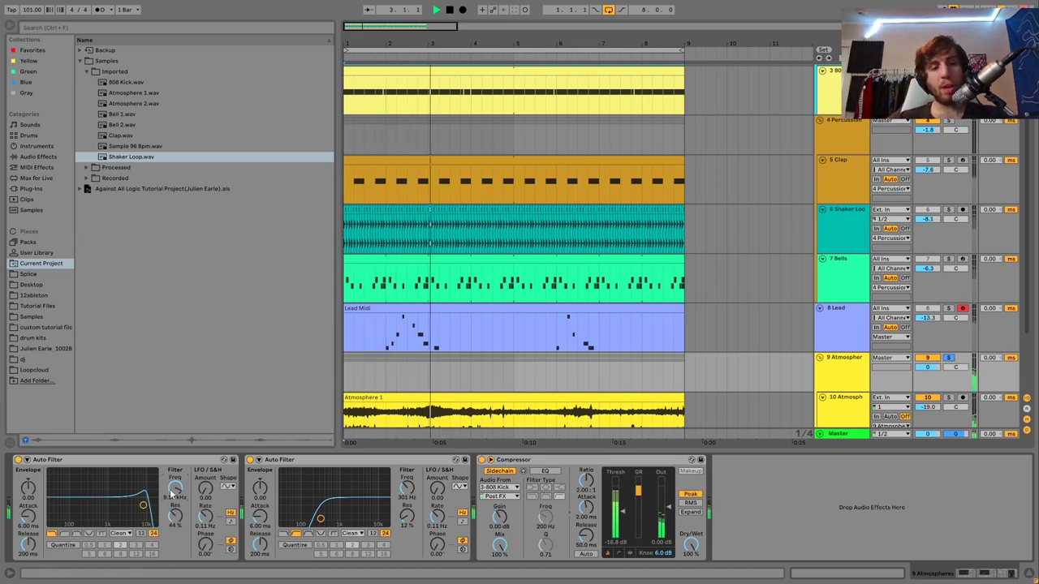
left_click_drag(175, 489, 172, 495)
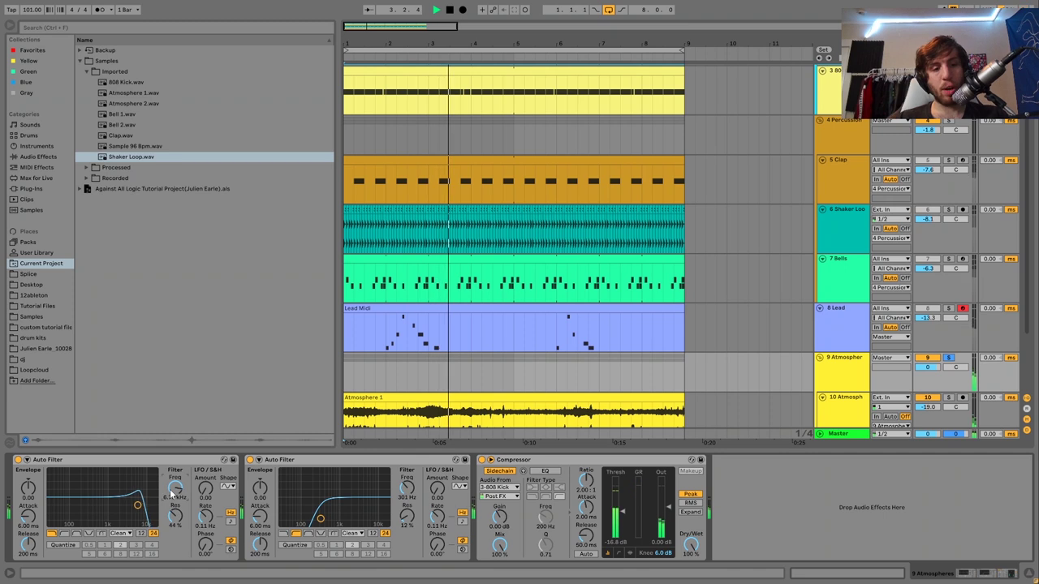
left_click(18, 460)
left_click(18, 460)
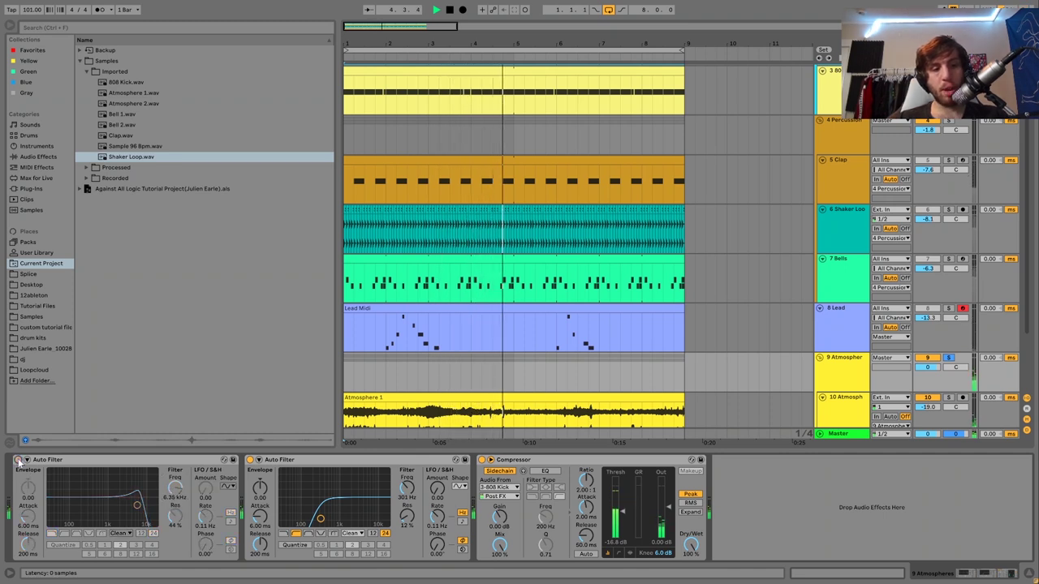
- Set the group's first Auto Filter to 7.55 kHz with 67% resonance, trying different resonance amounts during playback
scroll(177, 491, "up", 1)
scroll(178, 491, "up", 1)
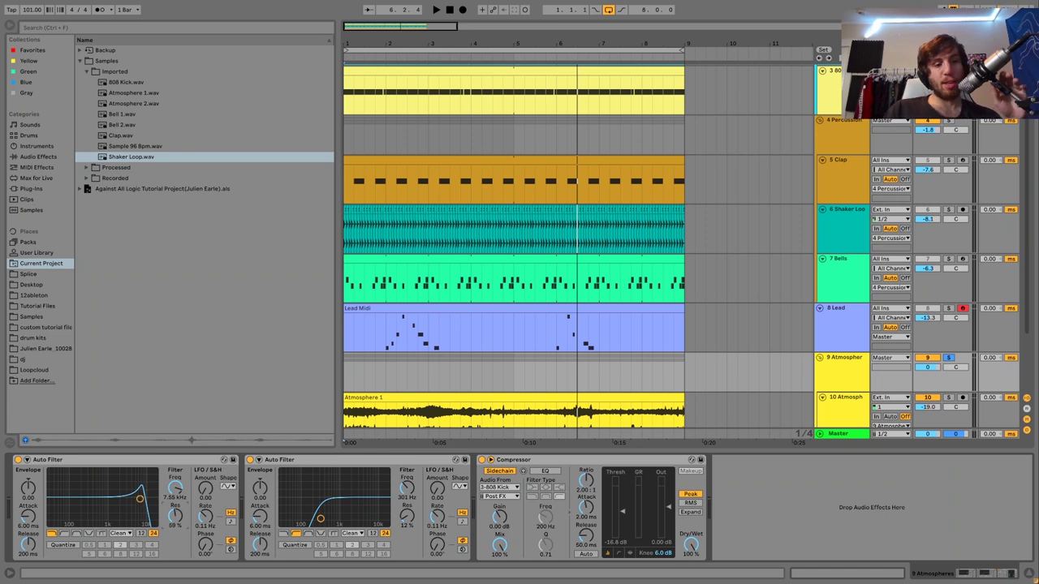
key("space")
scroll(172, 523, "up", 5)
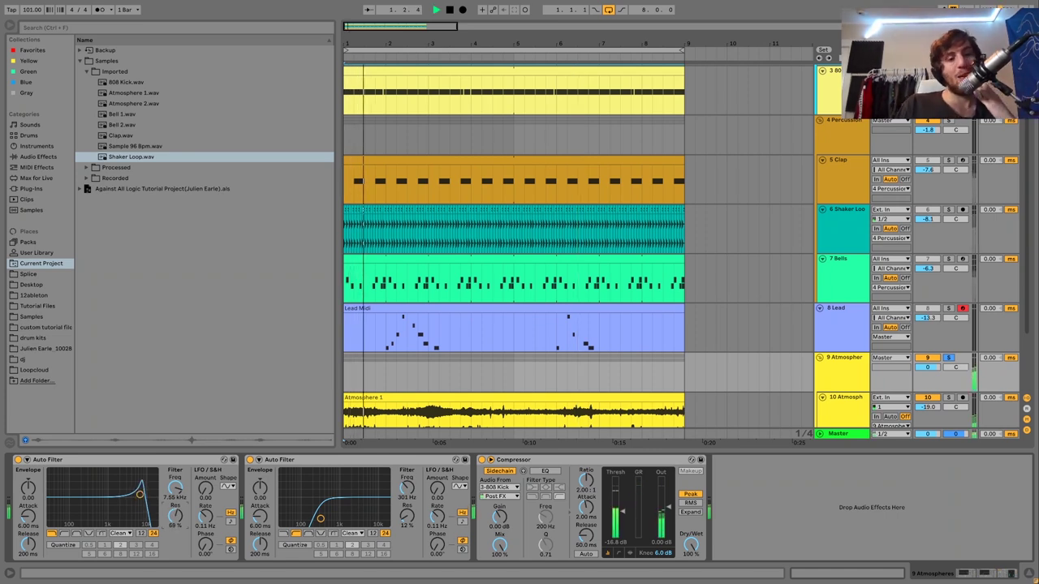
scroll(172, 523, "down", 3)
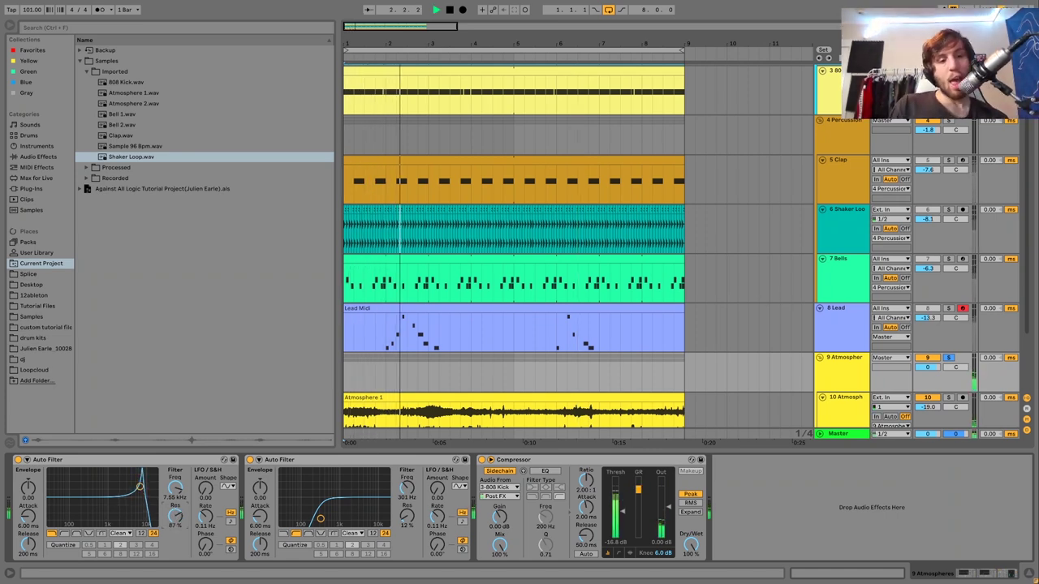
scroll(172, 519, "up", 1)
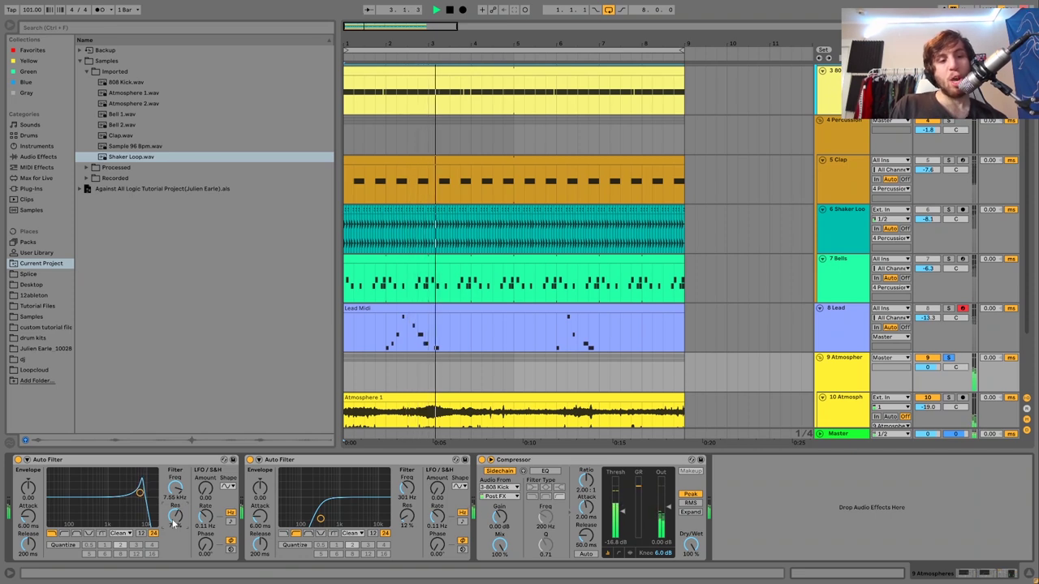
scroll(177, 516, "down", 2)
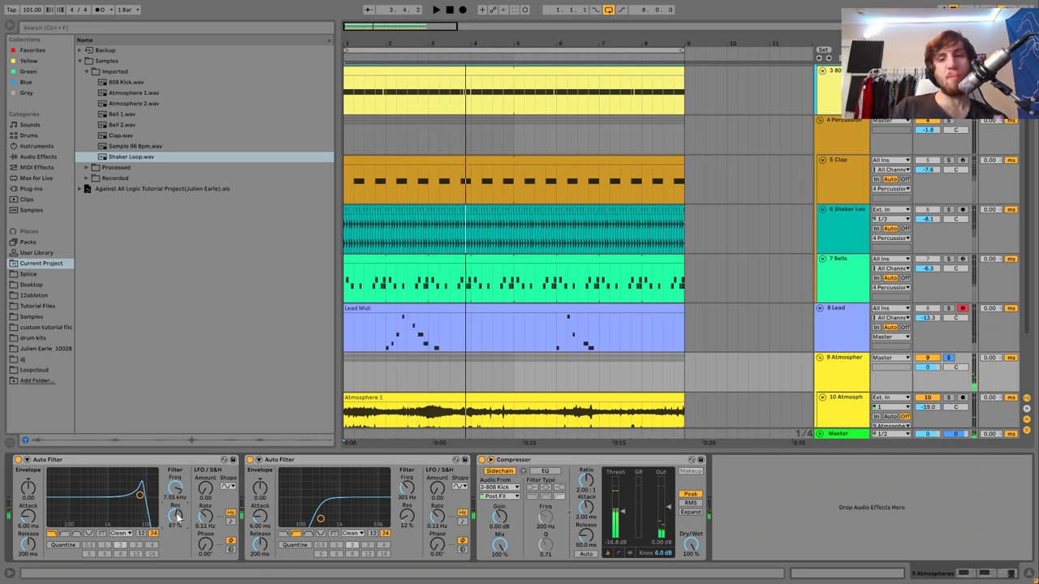
key("space")
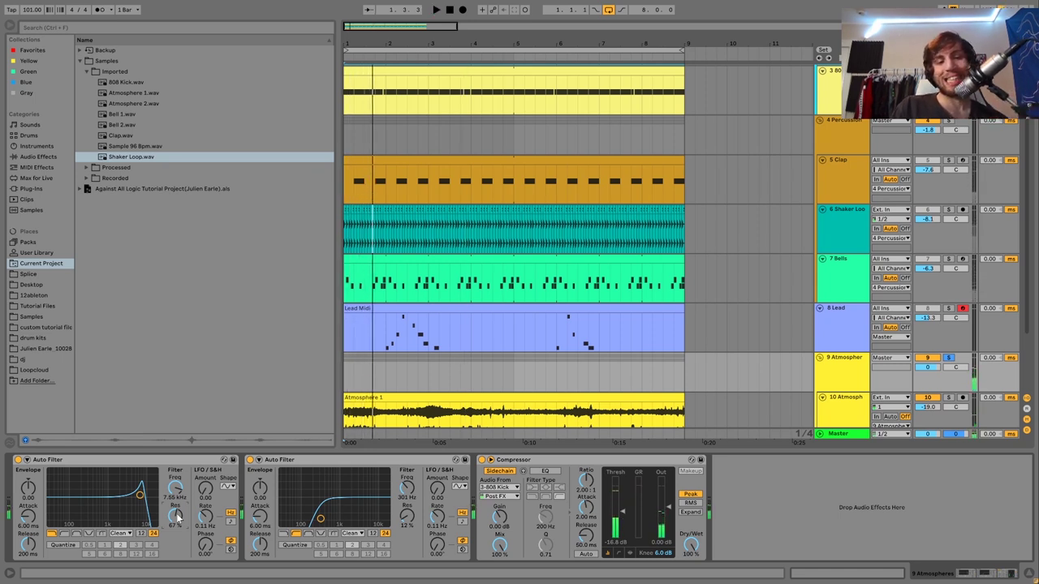
key("space")
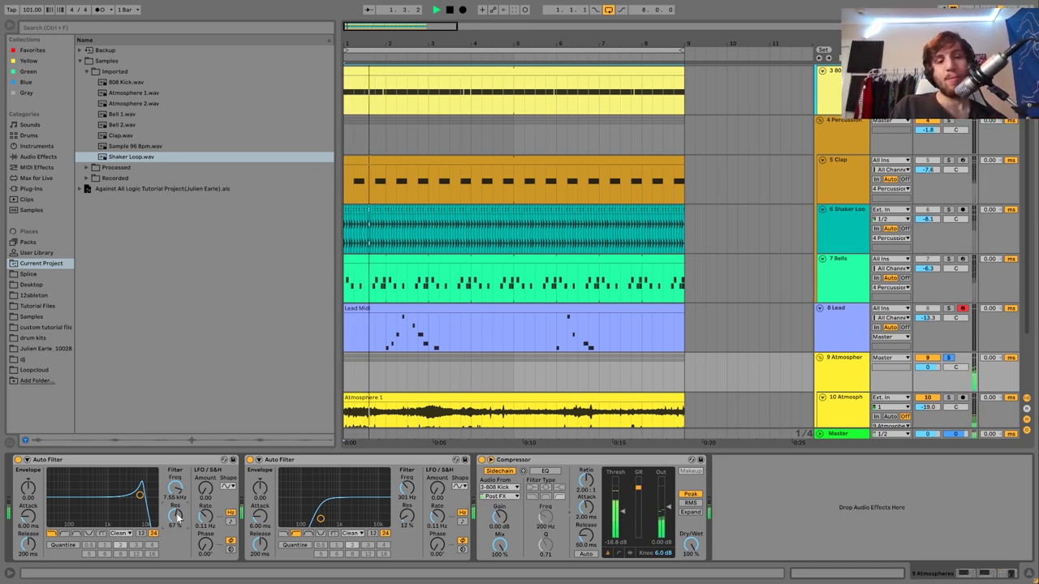
- Unsolo the Atmospheres group, compare the full mix with its first Auto Filter off and on, and set that filter's resonance to 50%
left_click(948, 357)
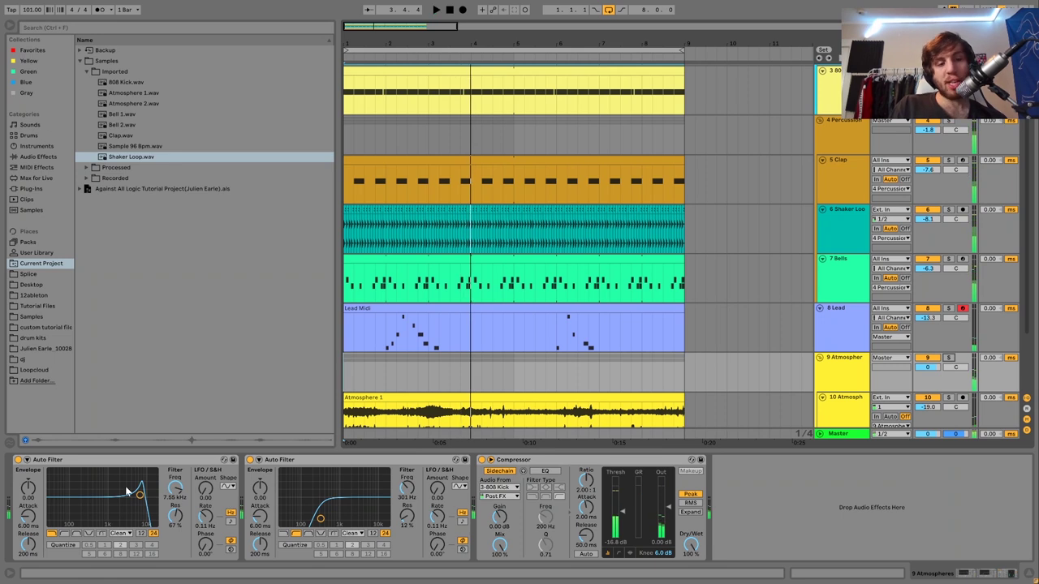
left_click(18, 459)
key("space")
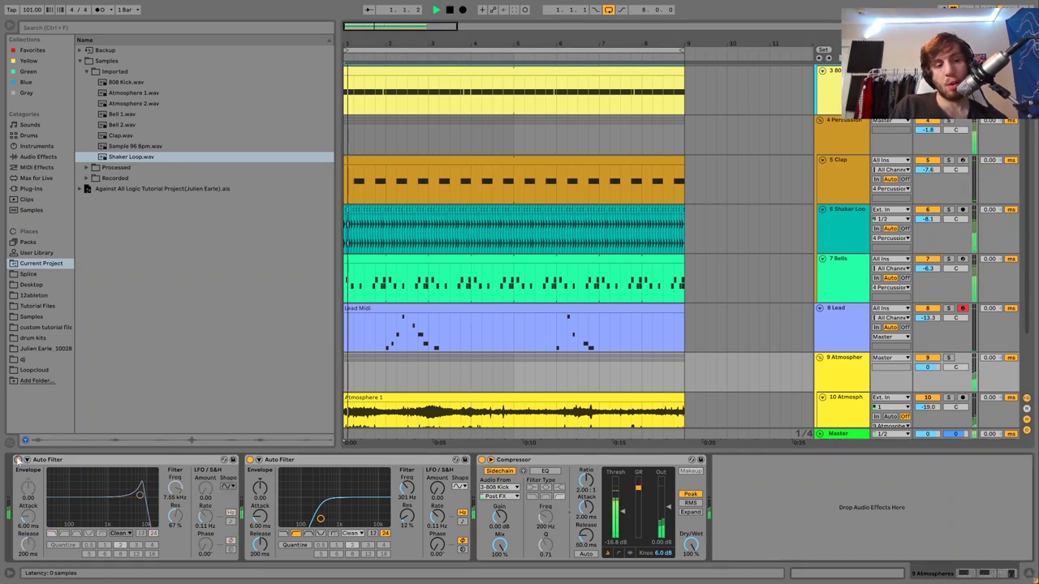
left_click(18, 459)
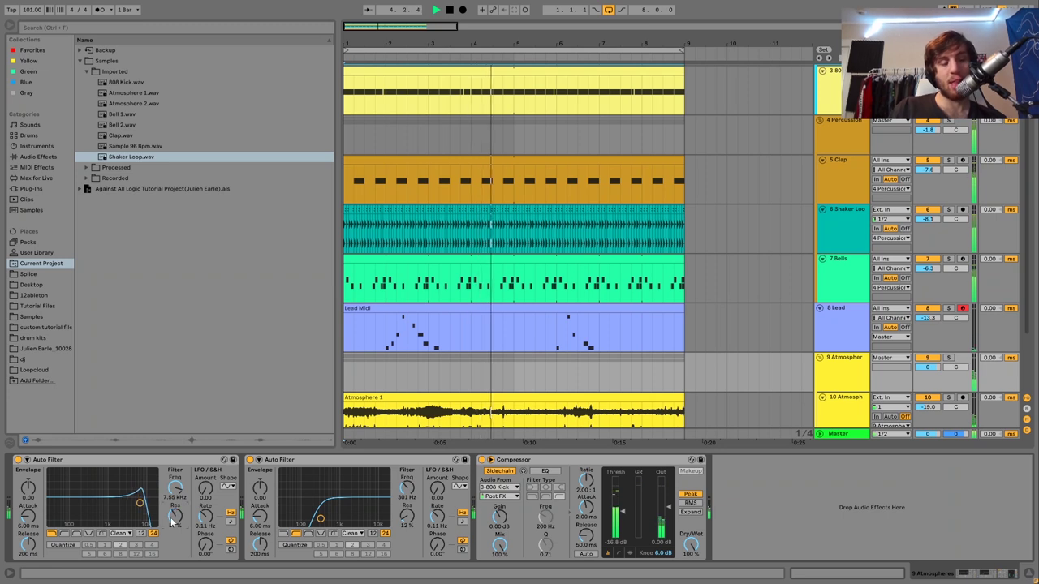
left_click_drag(174, 516, 172, 522)
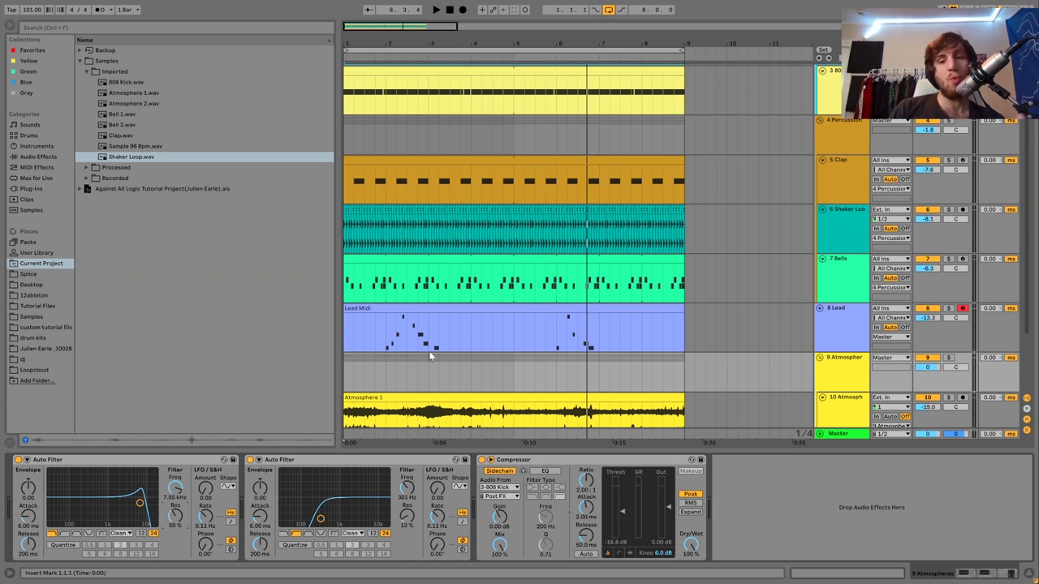
- Play the full arrangement from the start with all tracks audible and look over the tracks down to Atmosphere 2
left_click_drag(562, 360, 562, 361)
scroll(562, 361, "up", 5)
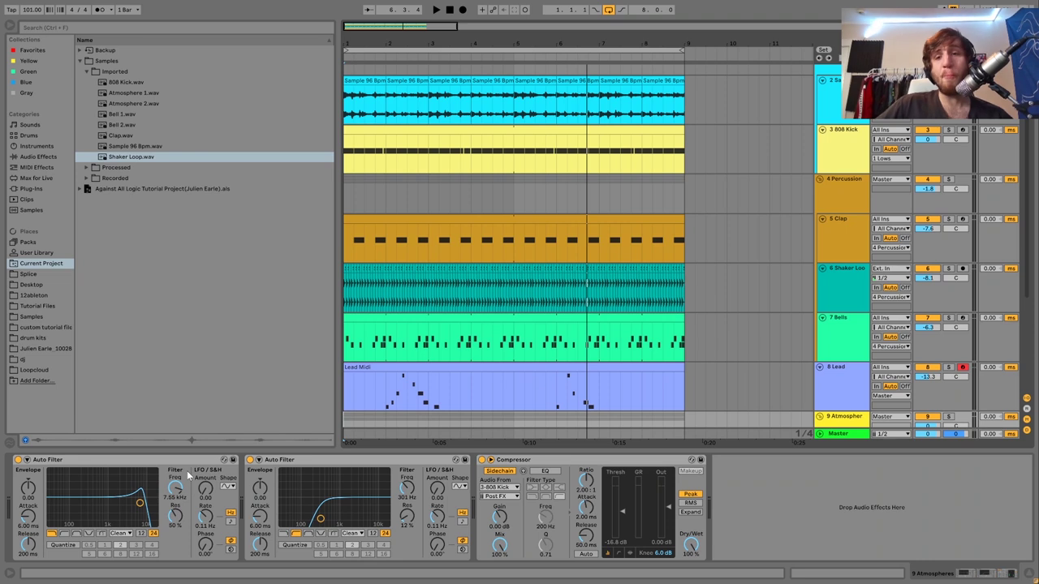
key("space")
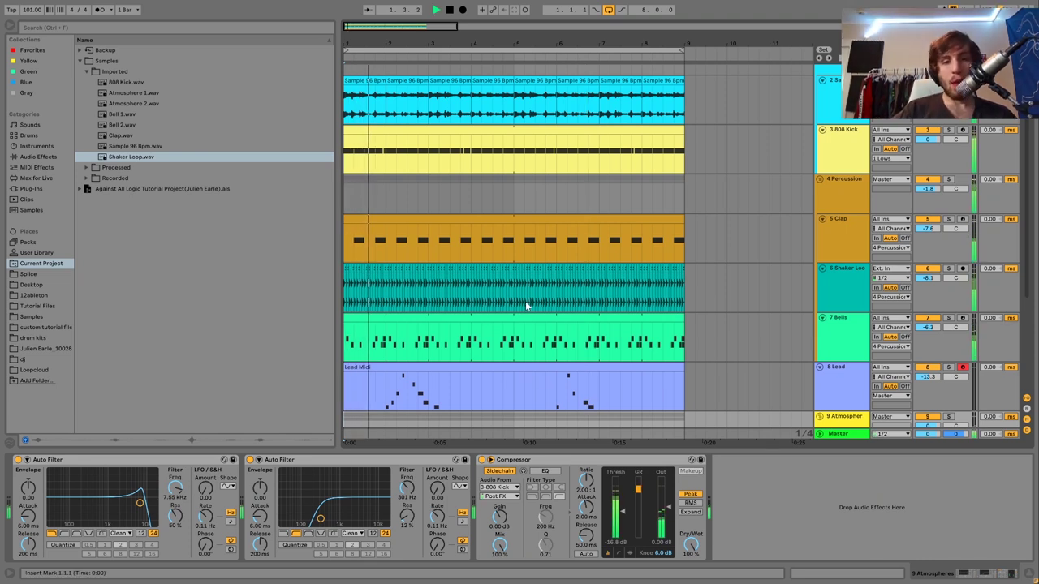
scroll(525, 301, "down", 3)
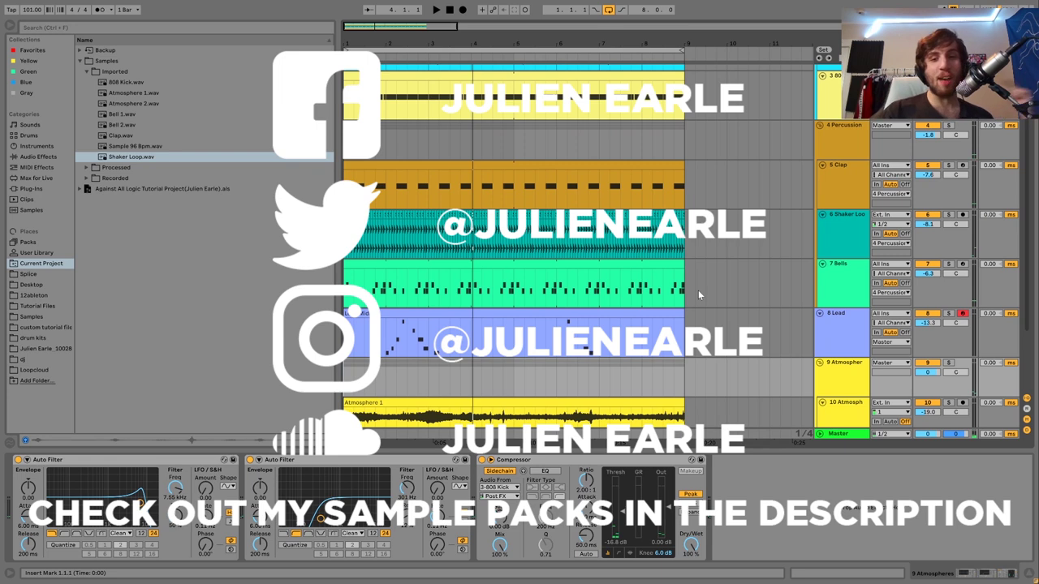
scroll(698, 290, "down", 4)
scroll(698, 293, "down", 1)
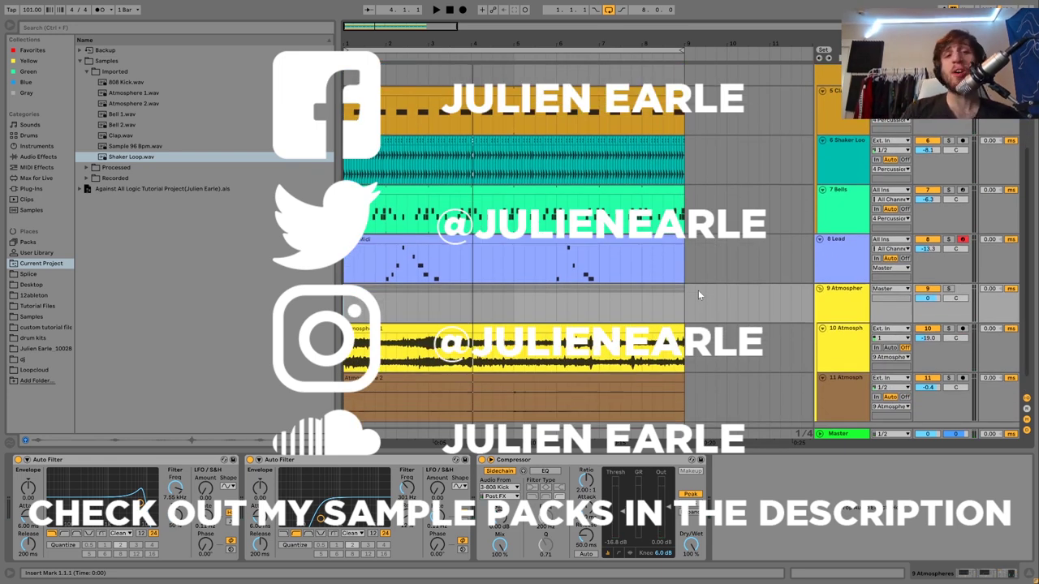